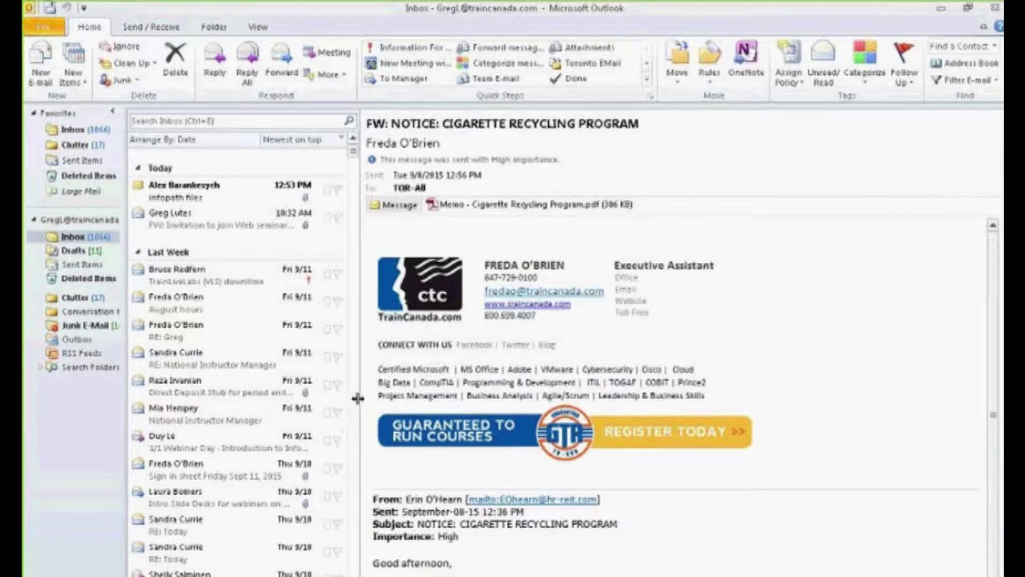
# Widen the message list slightly and preview the 1/1 Webinar Day message in the reading pane
pyautogui.moveTo(357, 401); pyautogui.dragTo(387, 411)
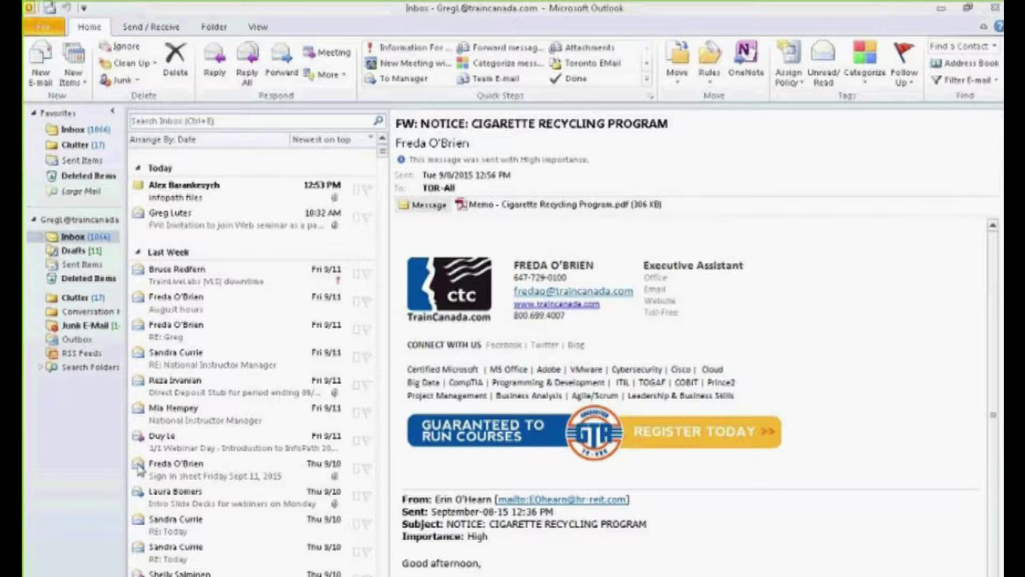
pyautogui.click(173, 451)
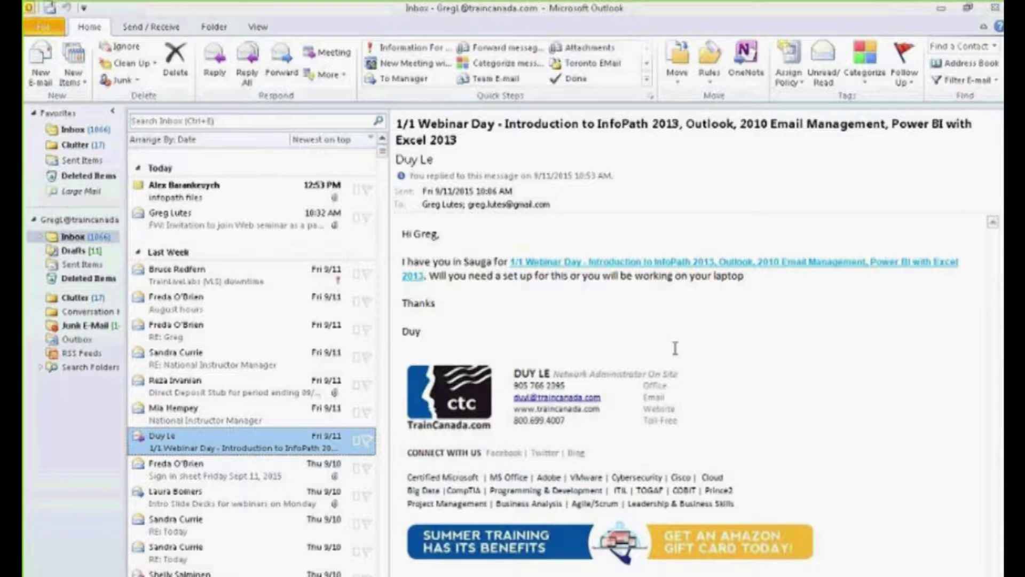
# Turn off the reading pane for the inbox
pyautogui.click(267, 28)
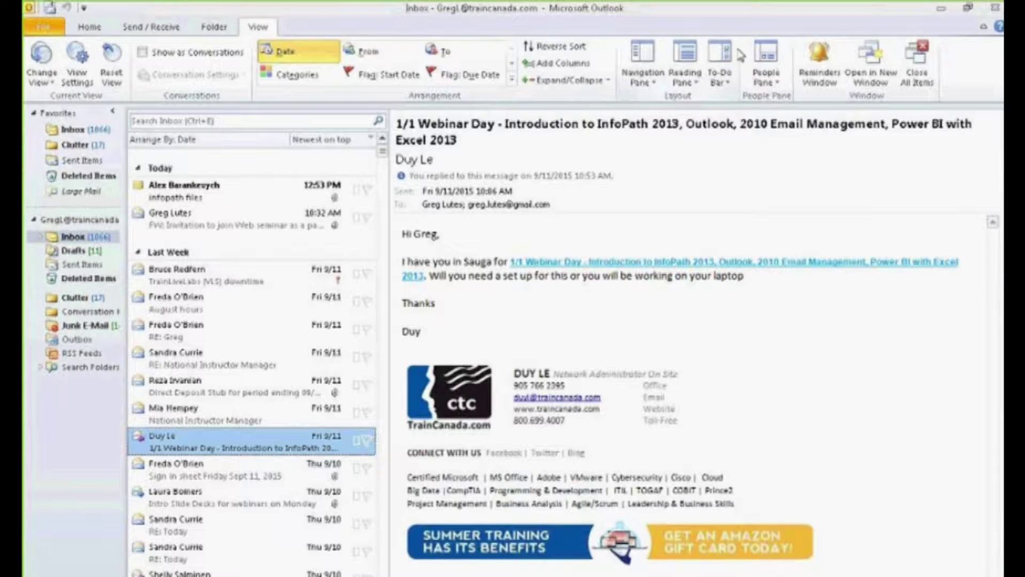
pyautogui.click(689, 80)
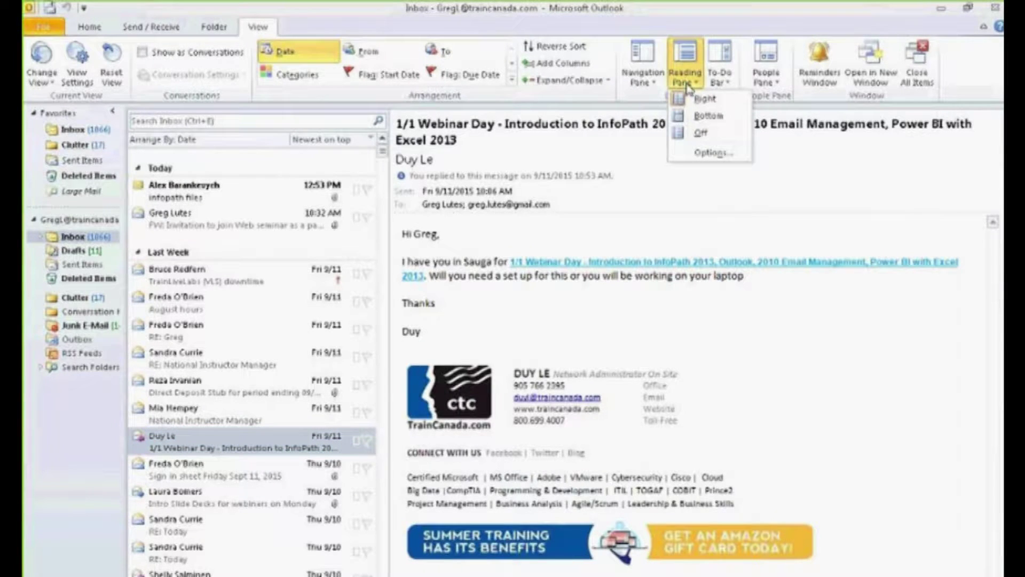
pyautogui.click(731, 135)
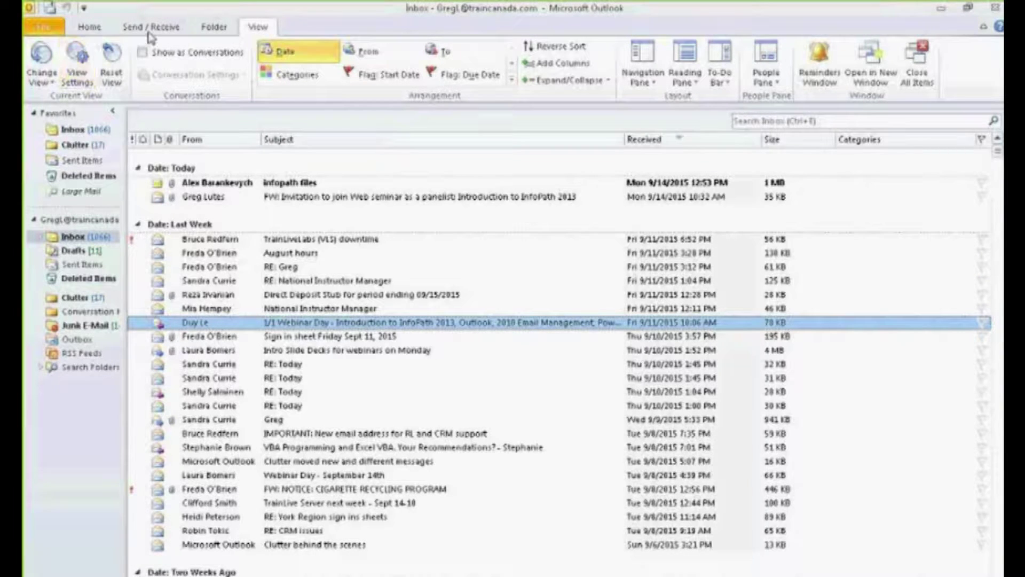
# Add the Cc column to the Compact view of the inbox, placing it between From and Subject
pyautogui.click(78, 80)
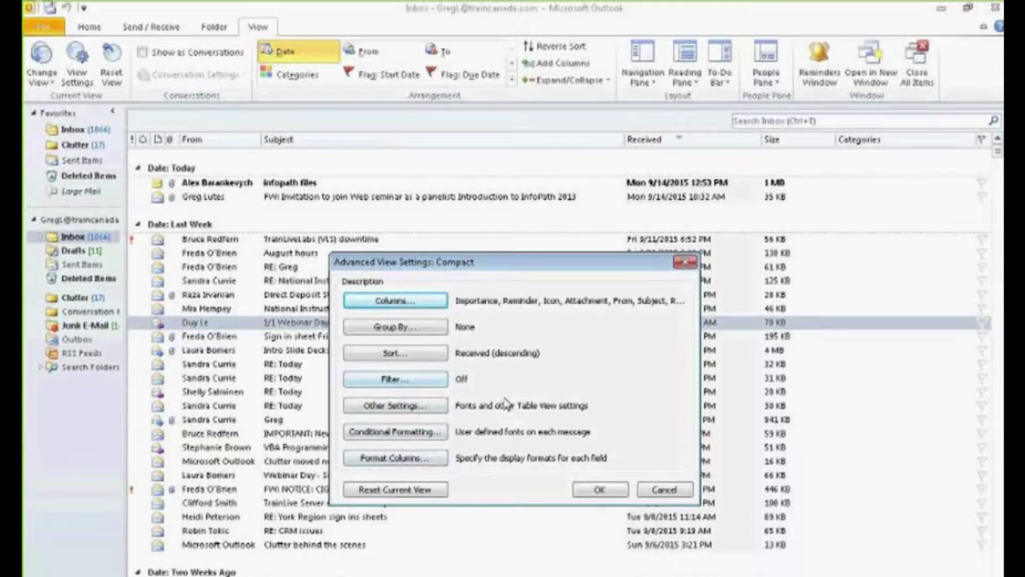
pyautogui.click(391, 302)
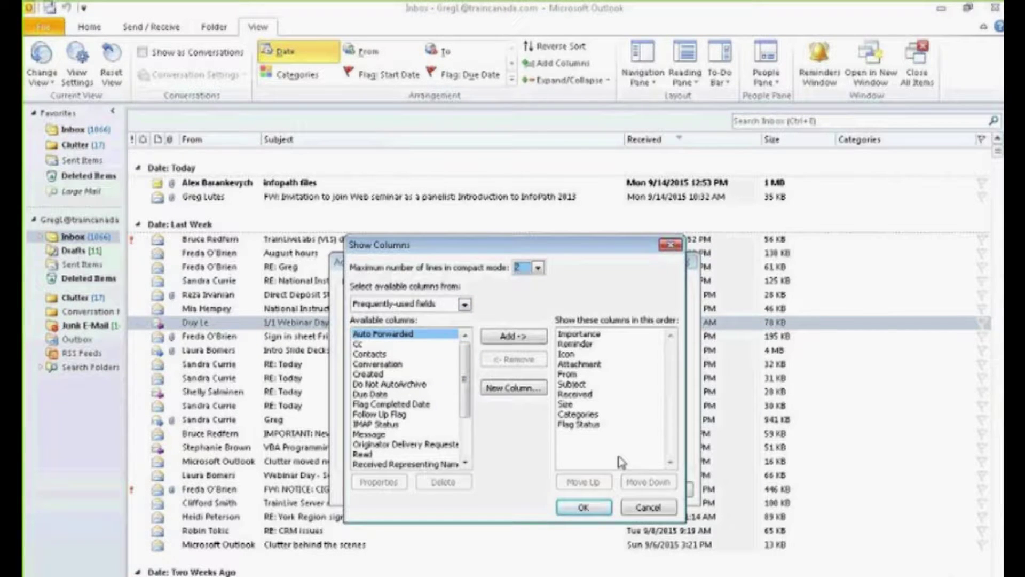
pyautogui.click(355, 344)
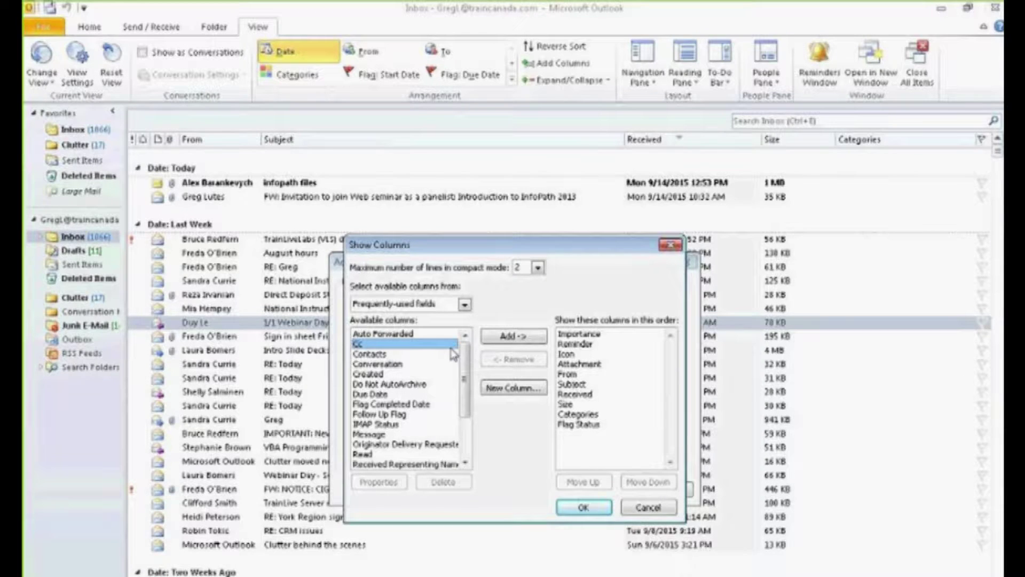
pyautogui.click(520, 336)
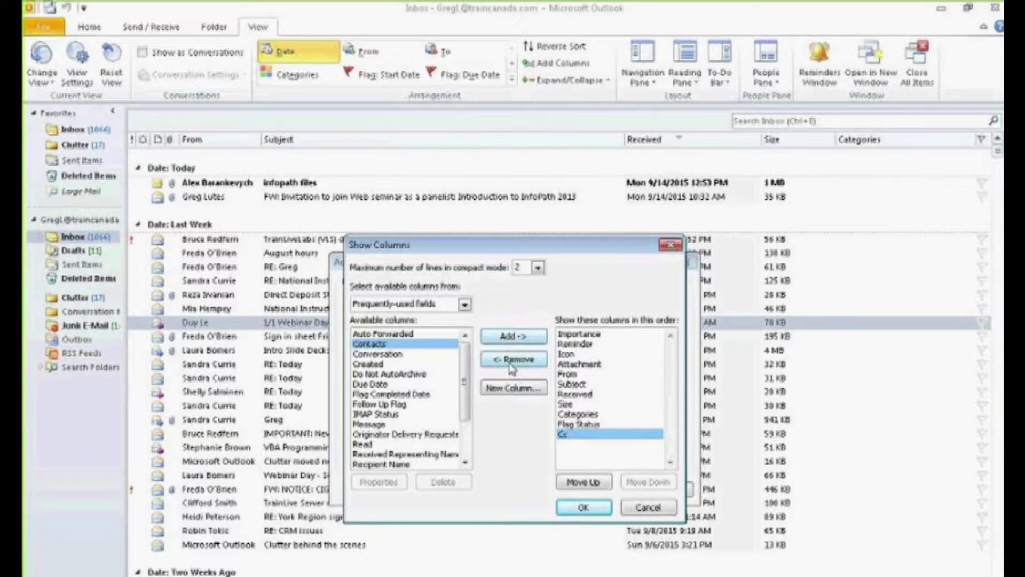
pyautogui.click(582, 482)
pyautogui.click(582, 482)
pyautogui.click(581, 482)
pyautogui.click(581, 482)
pyautogui.click(582, 482)
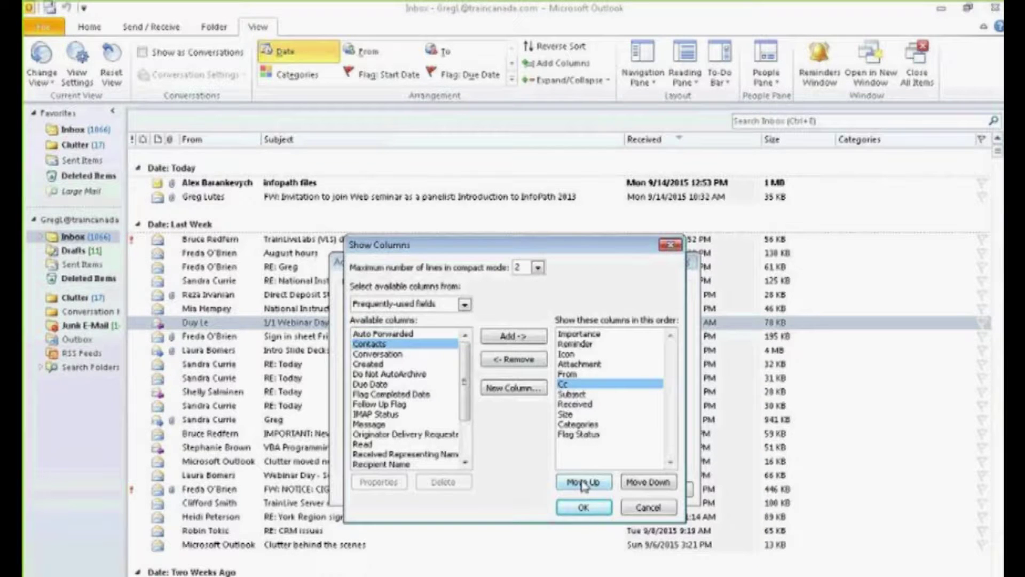
pyautogui.click(584, 507)
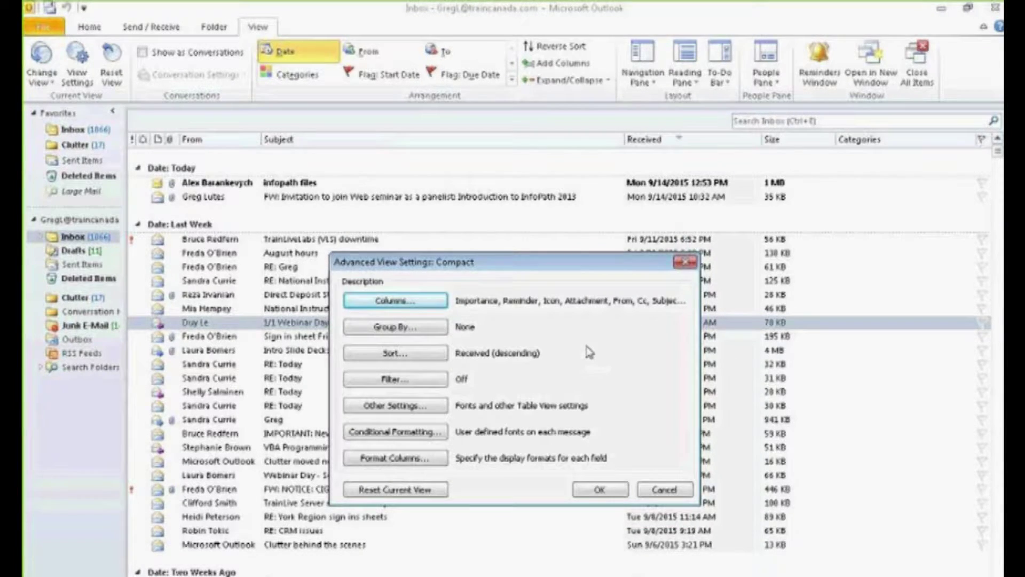
# Remove the Categories column from the Compact view and apply the view settings to the inbox
pyautogui.click(393, 301)
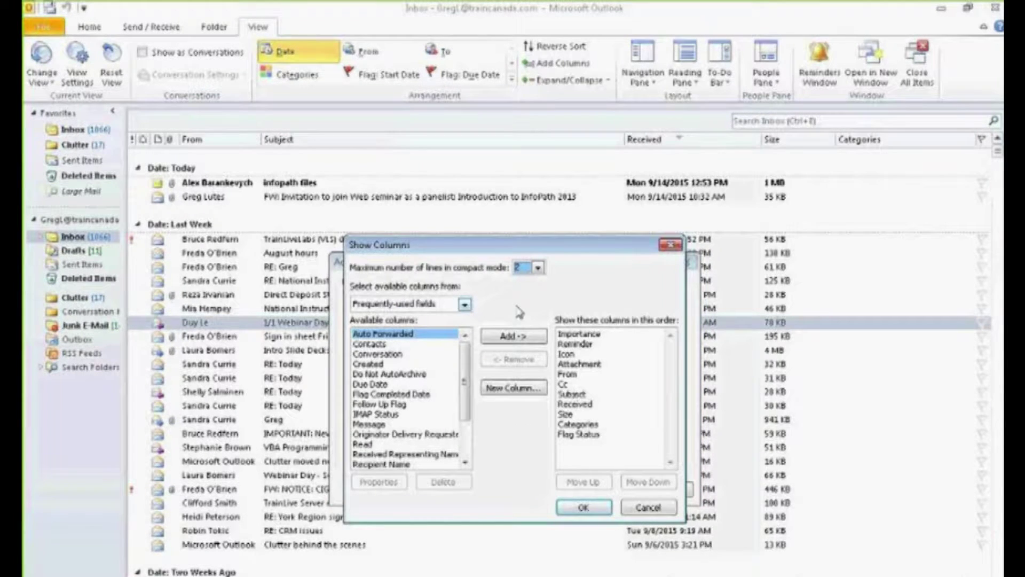
pyautogui.click(580, 424)
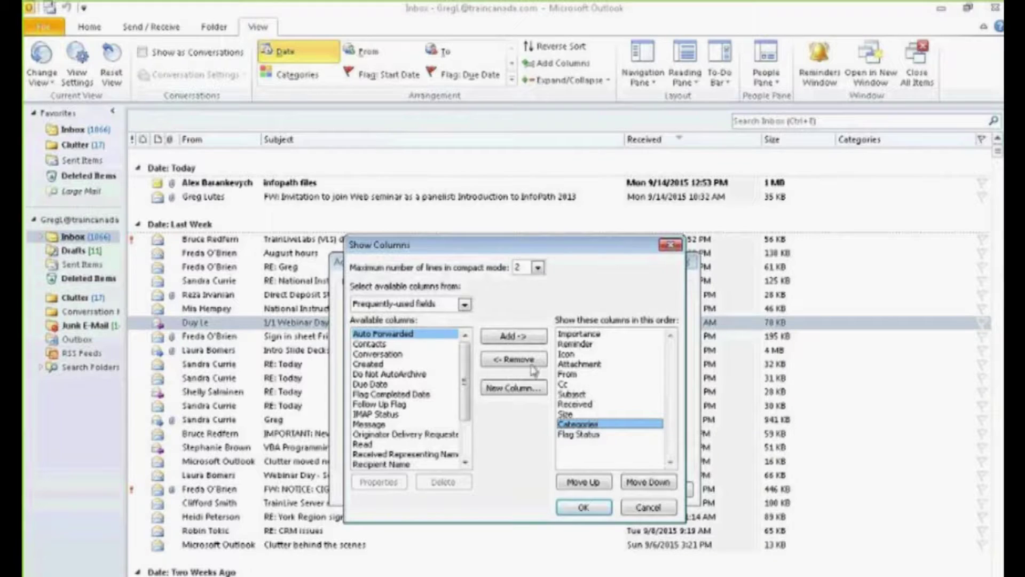
pyautogui.click(500, 362)
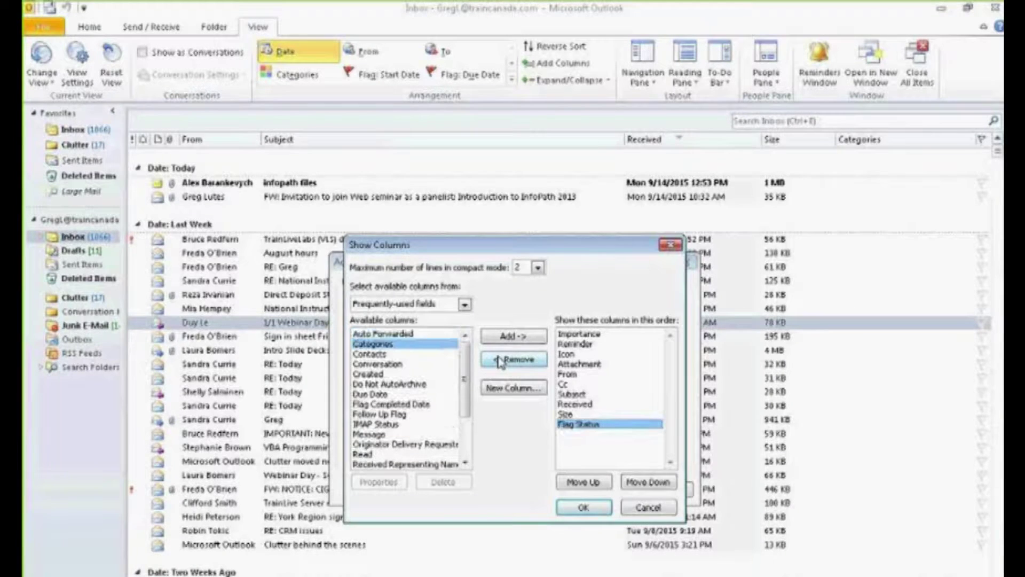
pyautogui.click(585, 508)
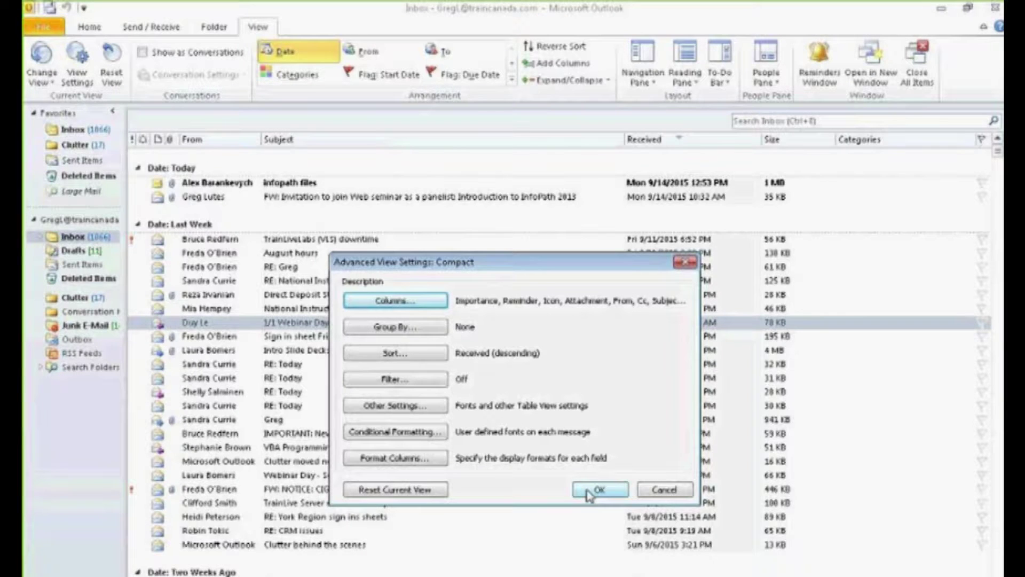
pyautogui.click(599, 490)
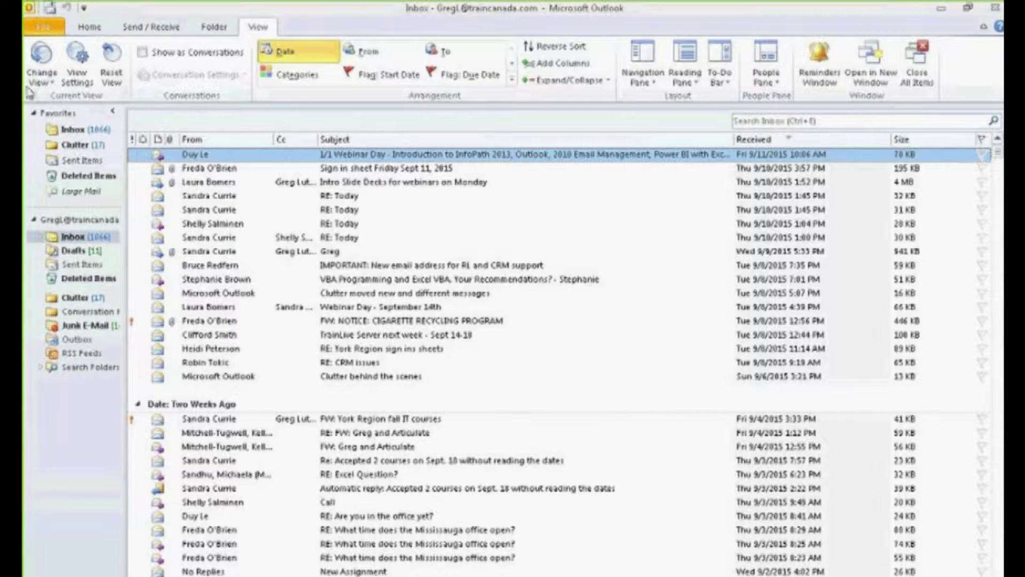
# Switch the inbox to the Preview view and mark the 1/1 Webinar Day message as unread
pyautogui.click(38, 73)
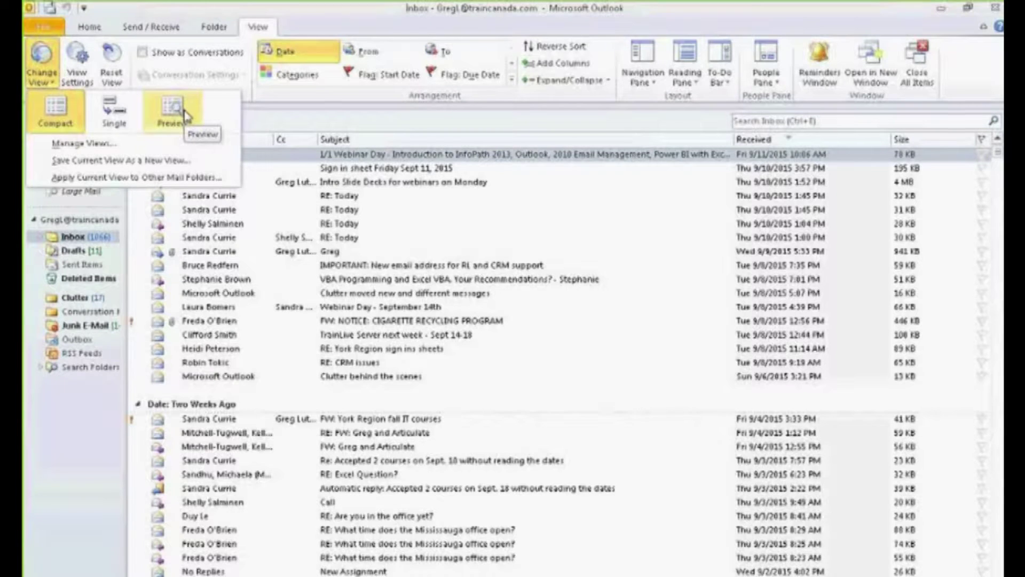
pyautogui.click(172, 111)
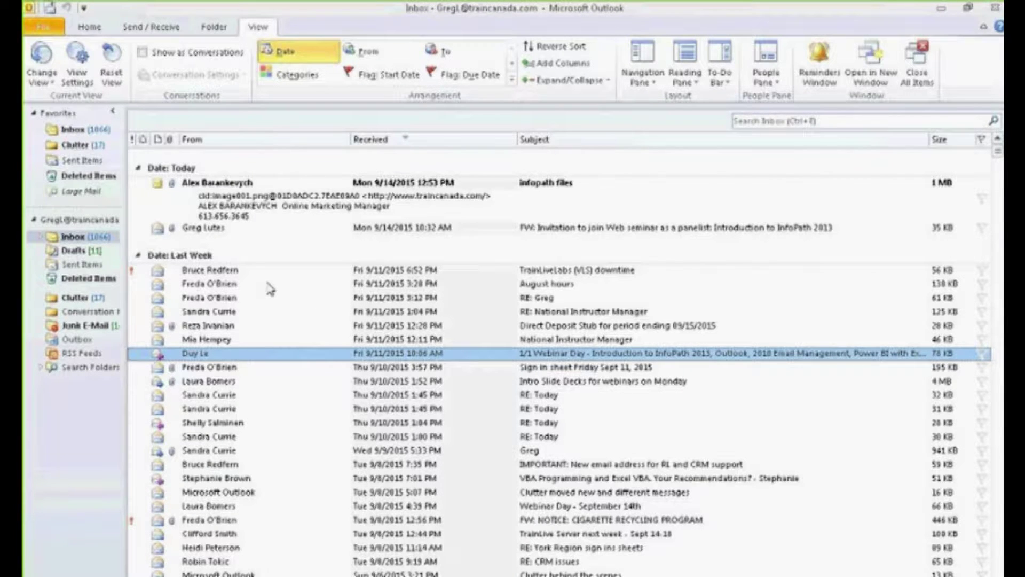
pyautogui.rightClick(222, 360)
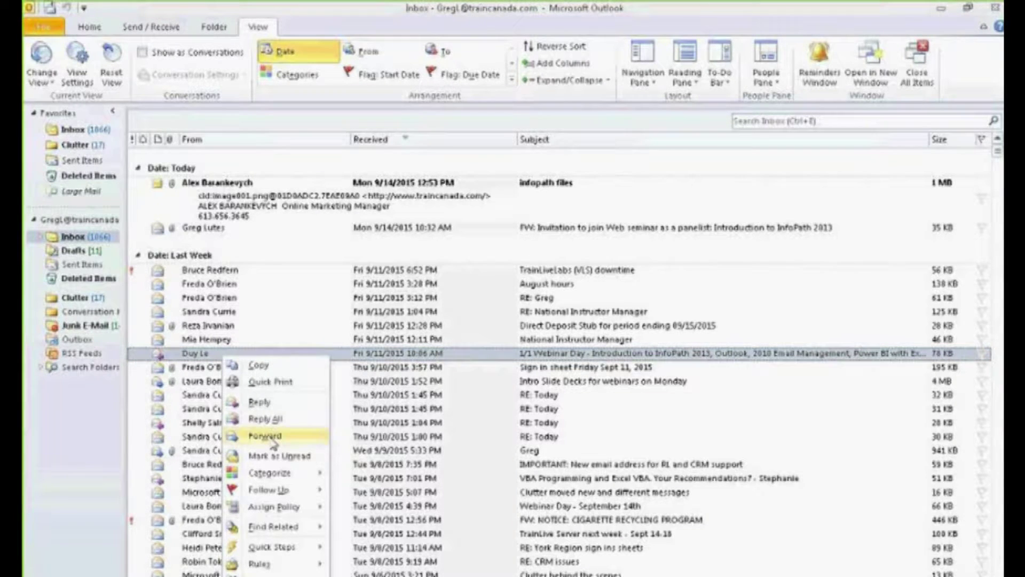
pyautogui.click(291, 458)
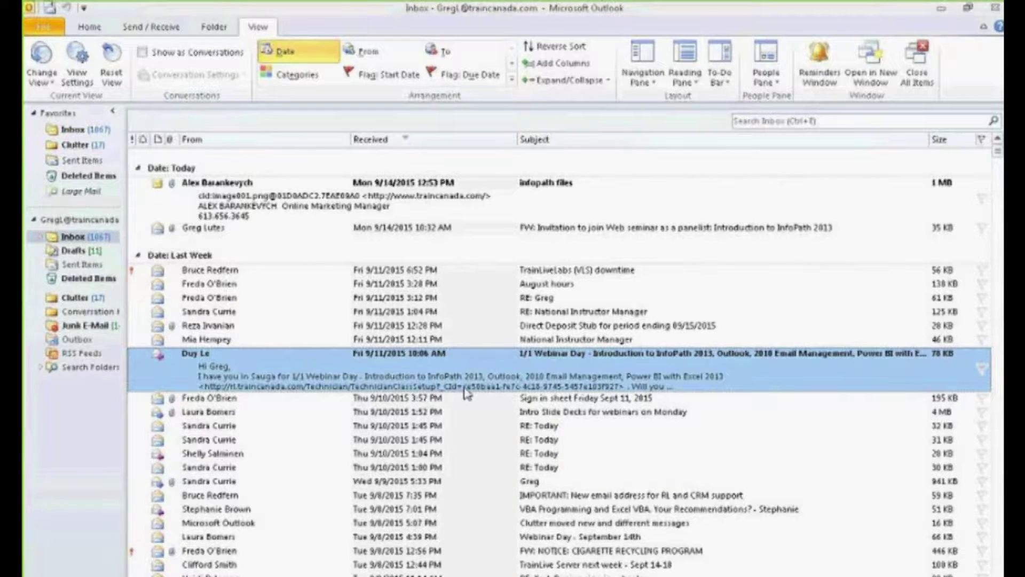
# Mark the "TrainLiveLabs (VLS) downtime" and "Intro Slide Decks for webinars on Monday" messages as unread
pyautogui.rightClick(438, 271)
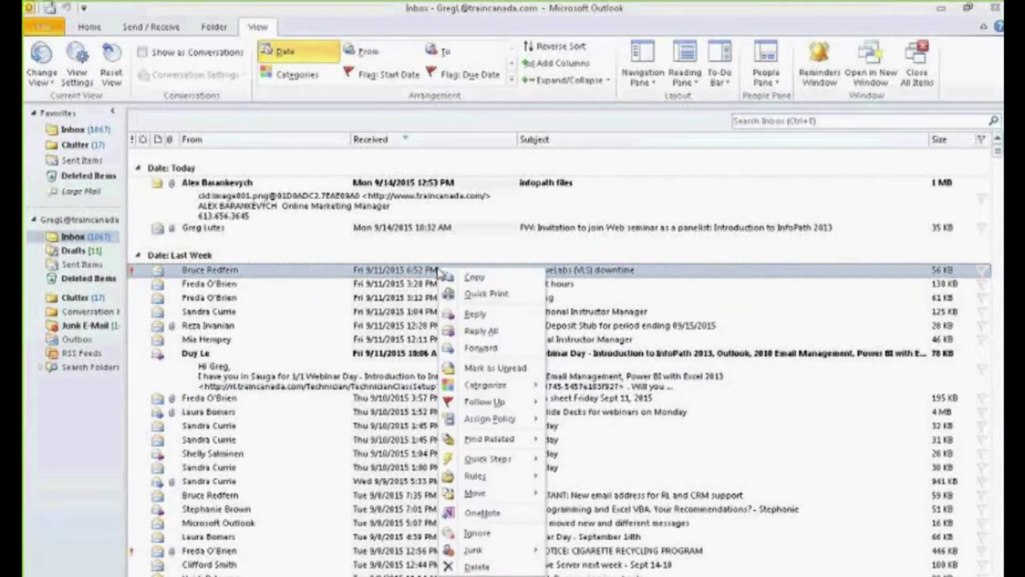
pyautogui.click(484, 368)
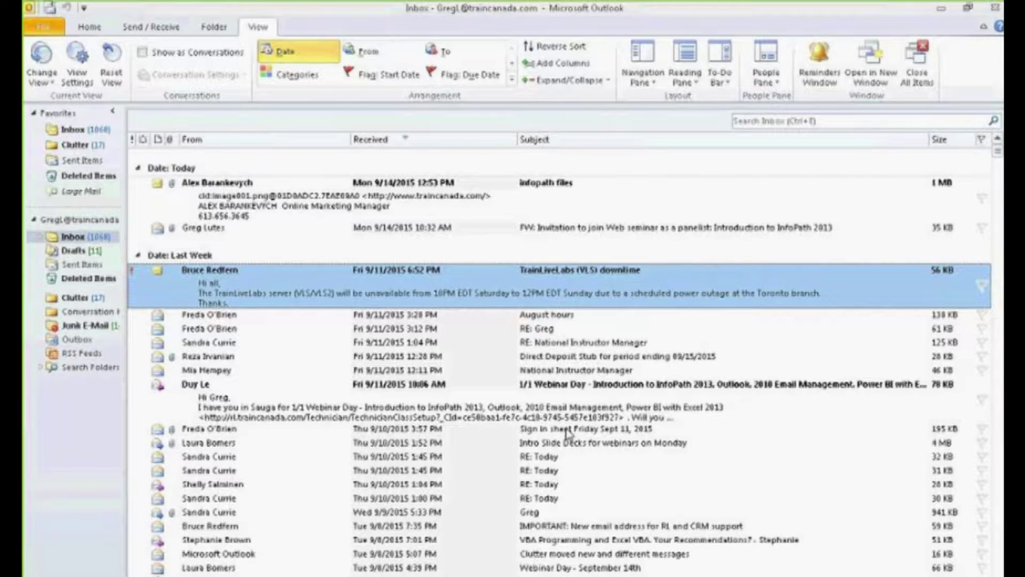
pyautogui.rightClick(556, 448)
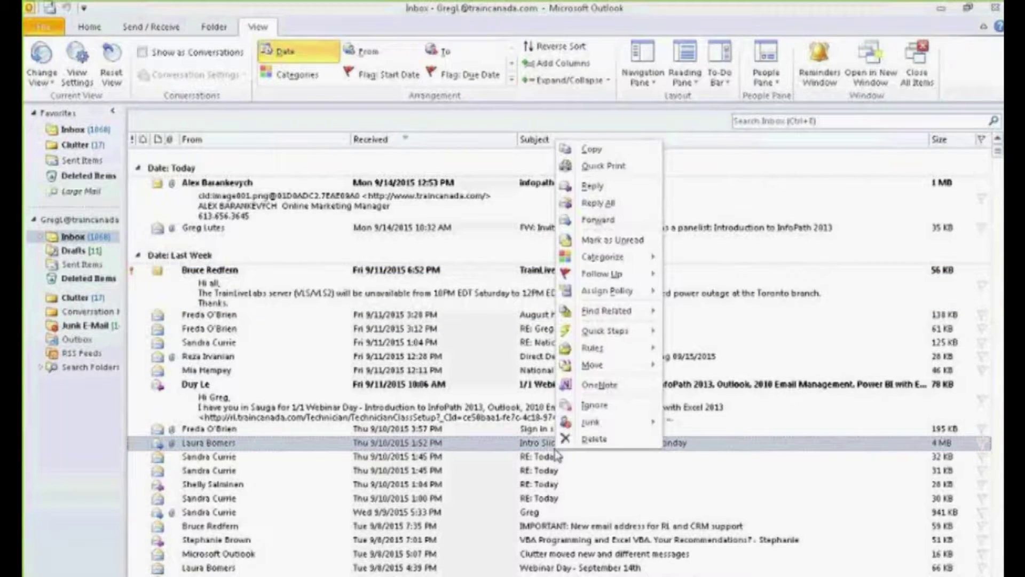
pyautogui.click(612, 240)
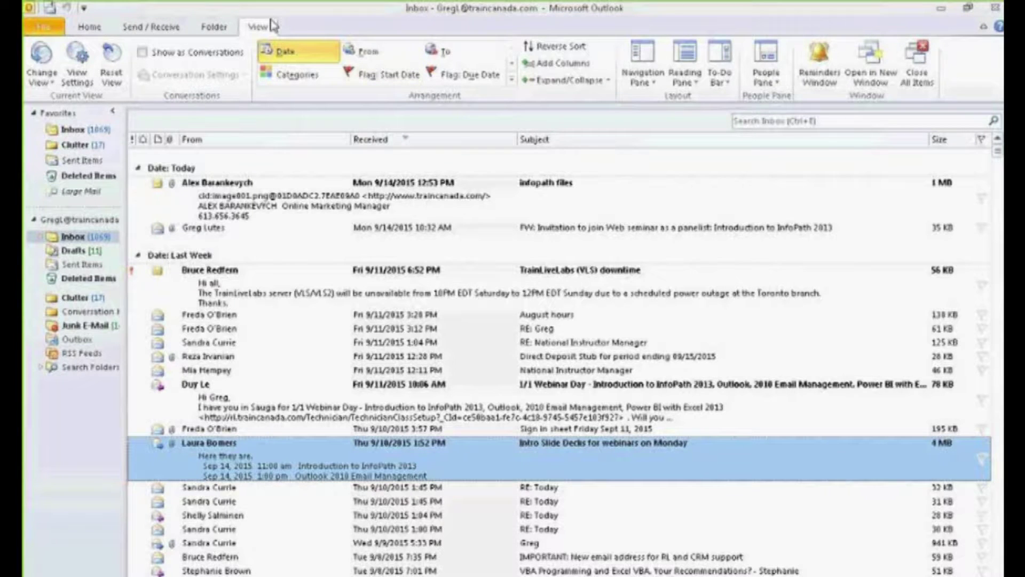
pyautogui.click(685, 82)
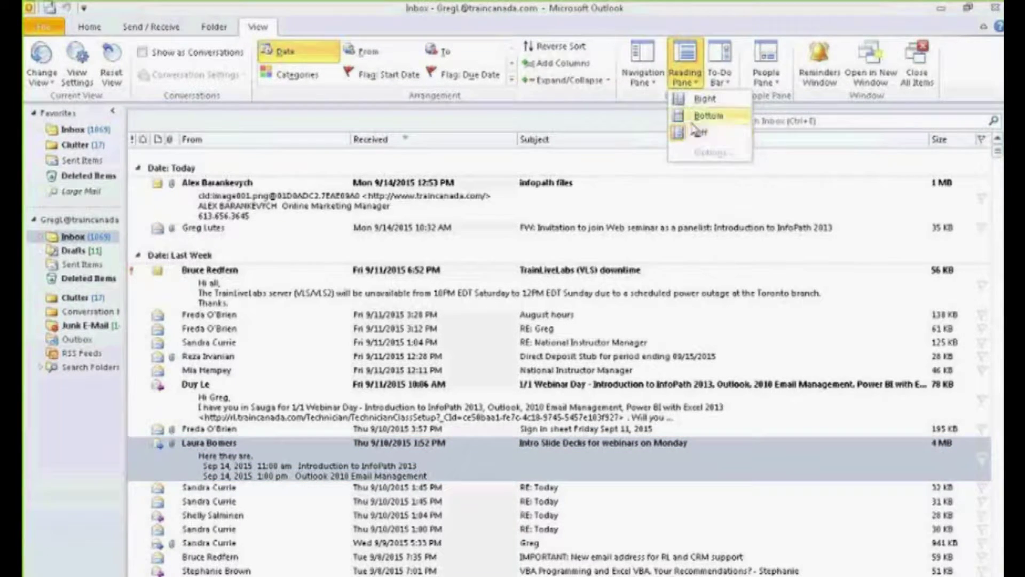
pyautogui.click(690, 8)
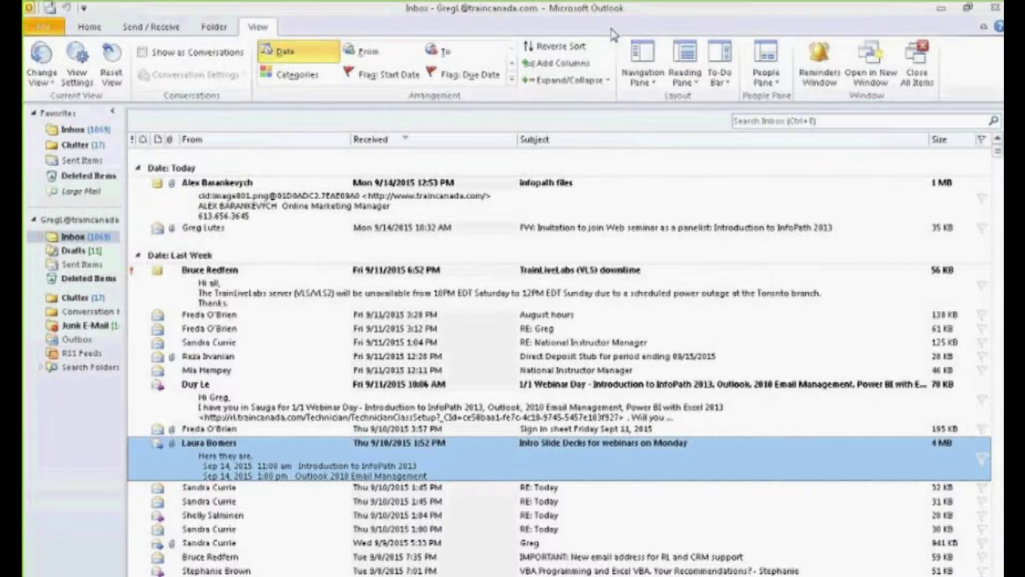
pyautogui.click(43, 84)
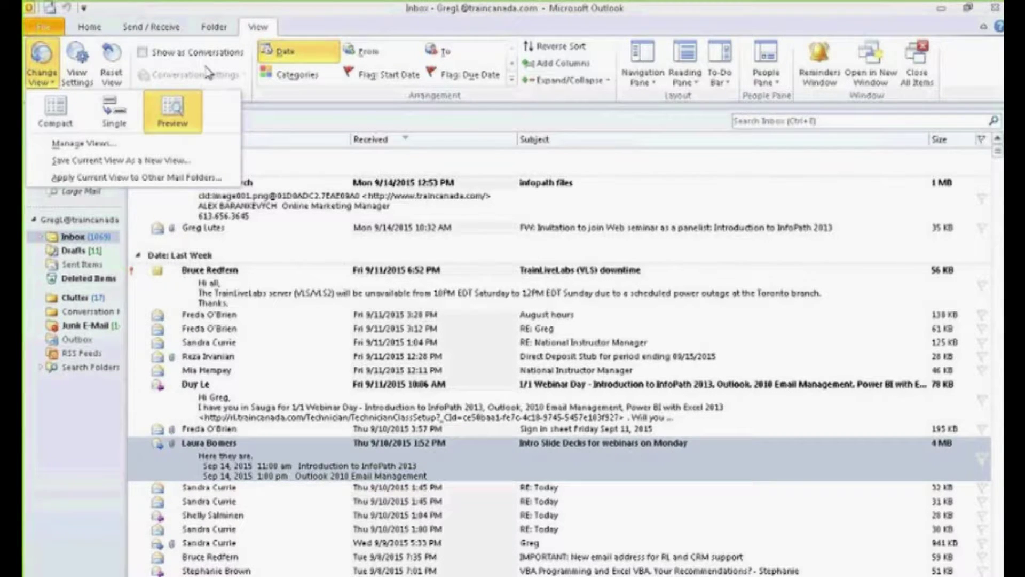
pyautogui.click(257, 27)
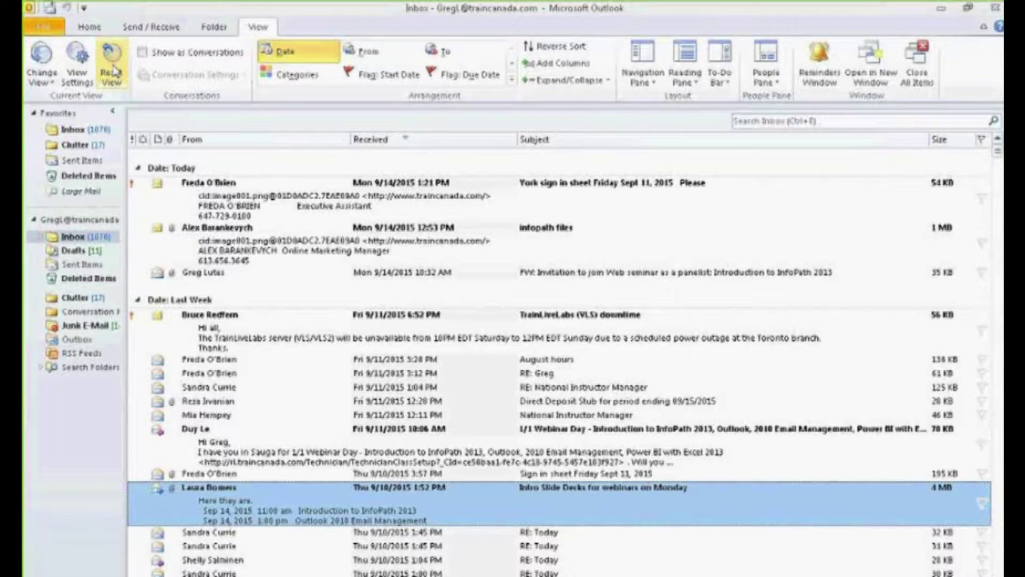
# Arrange the messages by conversations in all folders
pyautogui.click(156, 57)
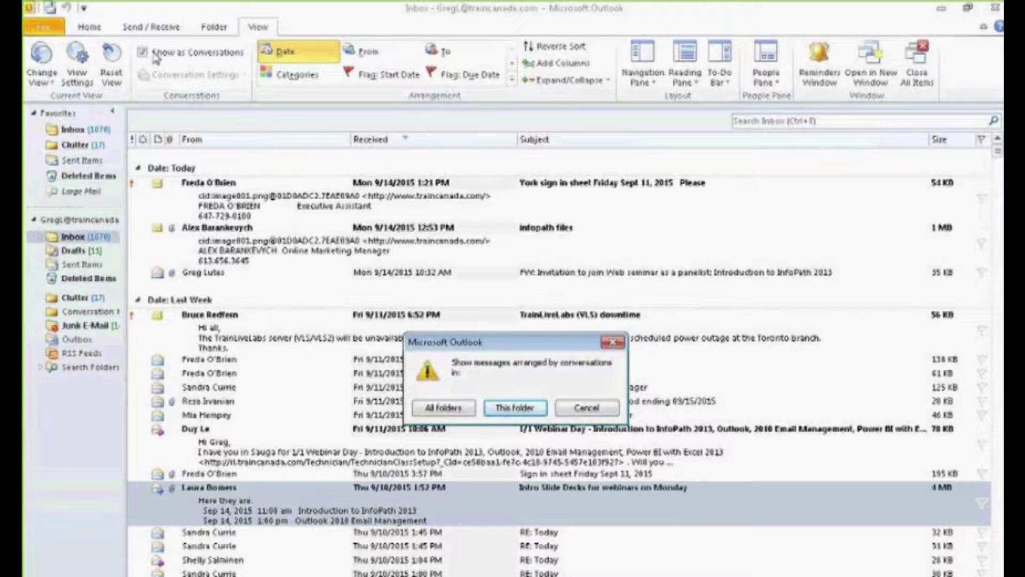
pyautogui.click(434, 408)
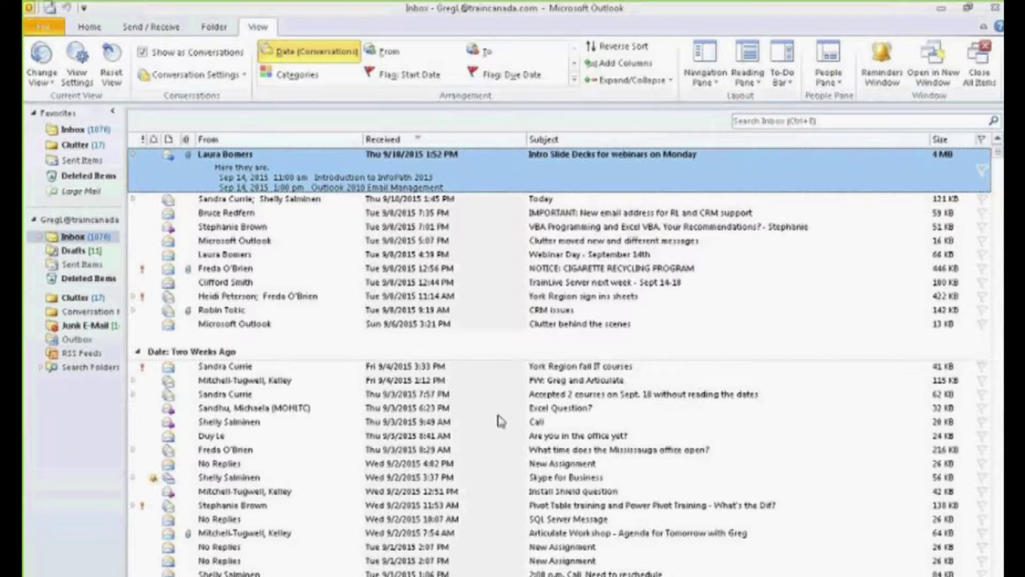
# Expand and collapse the Intro Slide Decks and "What time does the Mississauga office open?" conversations to view their related messages
pyautogui.click(133, 155)
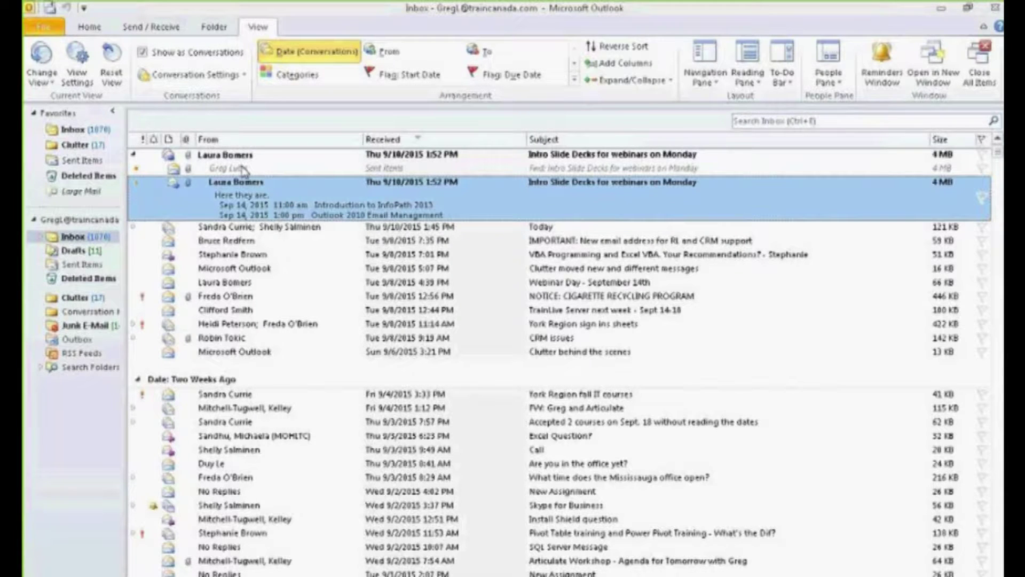
pyautogui.click(136, 158)
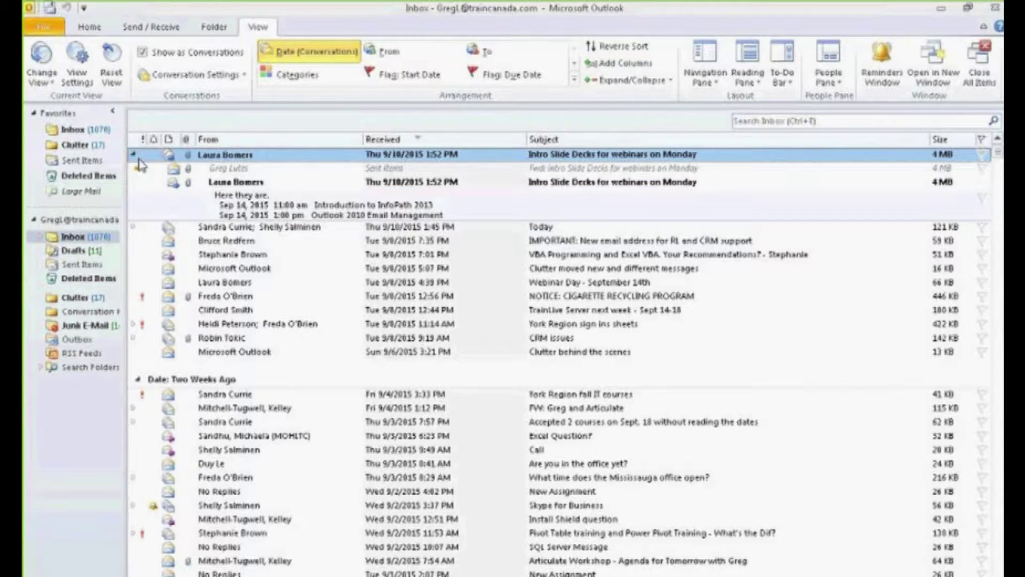
pyautogui.click(135, 158)
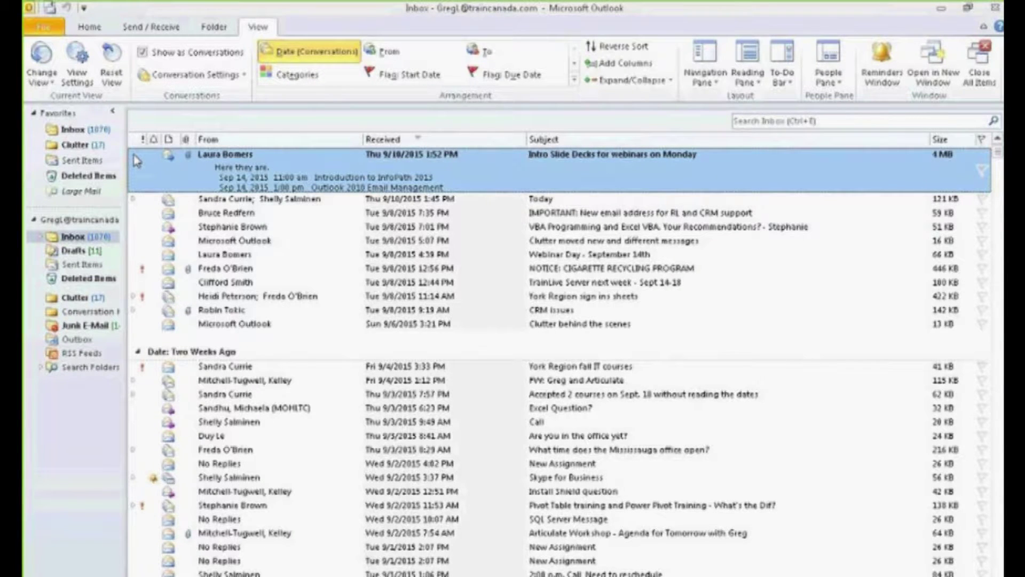
pyautogui.click(134, 453)
pyautogui.click(134, 452)
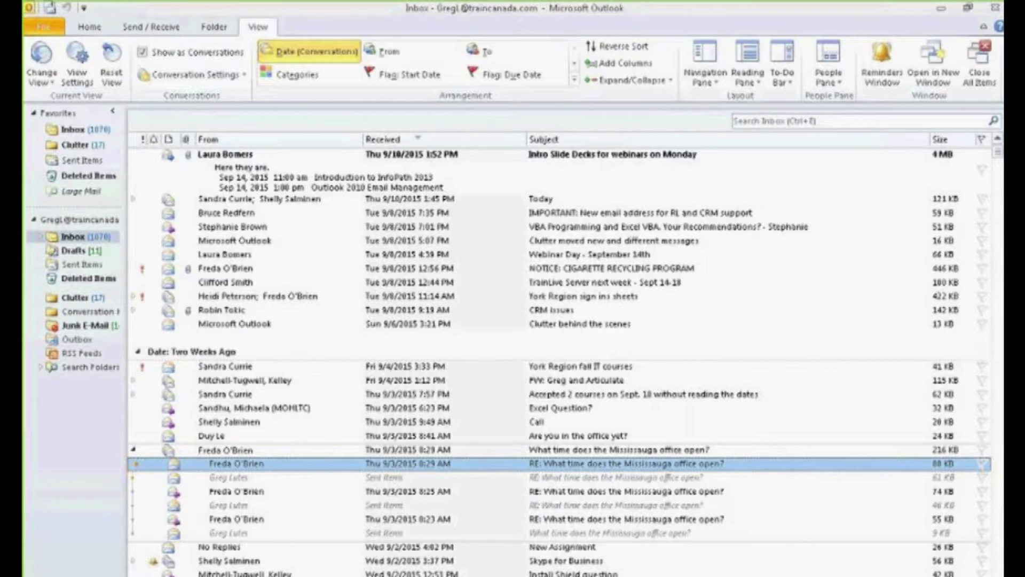
pyautogui.click(134, 451)
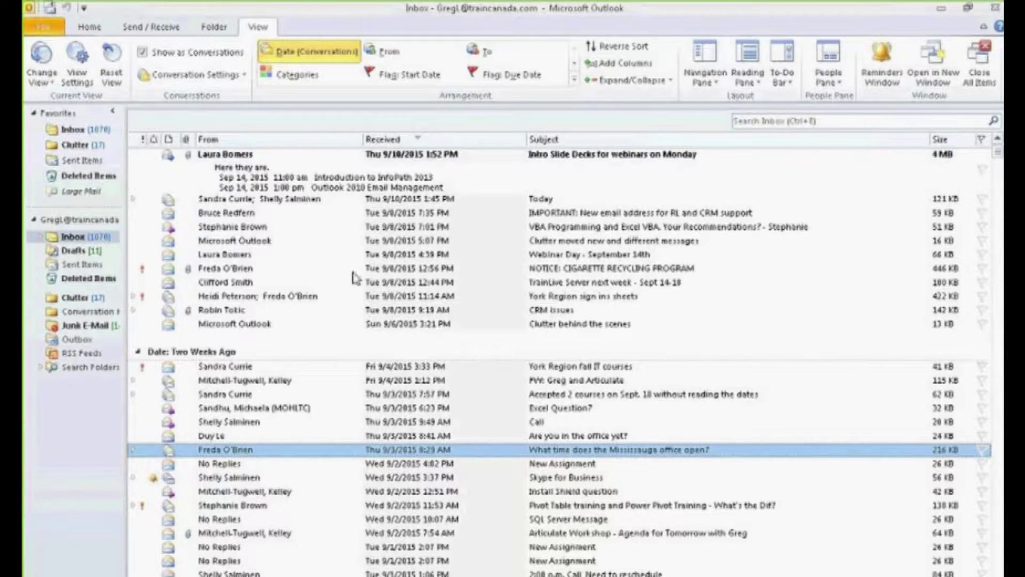
# Expand the "Skype for Business" conversation and look through the inbox's conversation-grouped messages
pyautogui.click(355, 476)
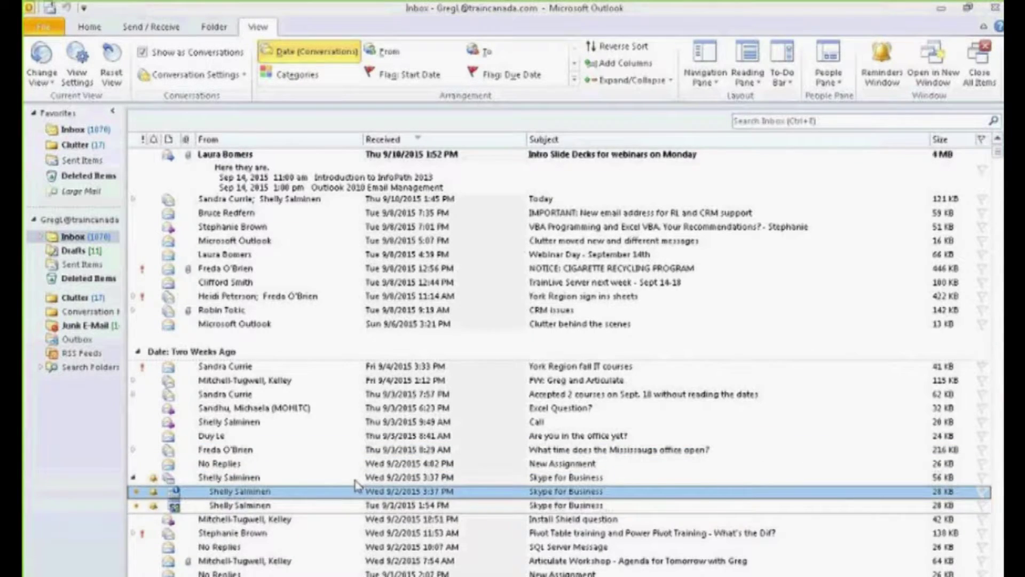
pyautogui.scroll(-3, 355, 488)
pyautogui.scroll(-1, 355, 487)
pyautogui.scroll(8, 355, 488)
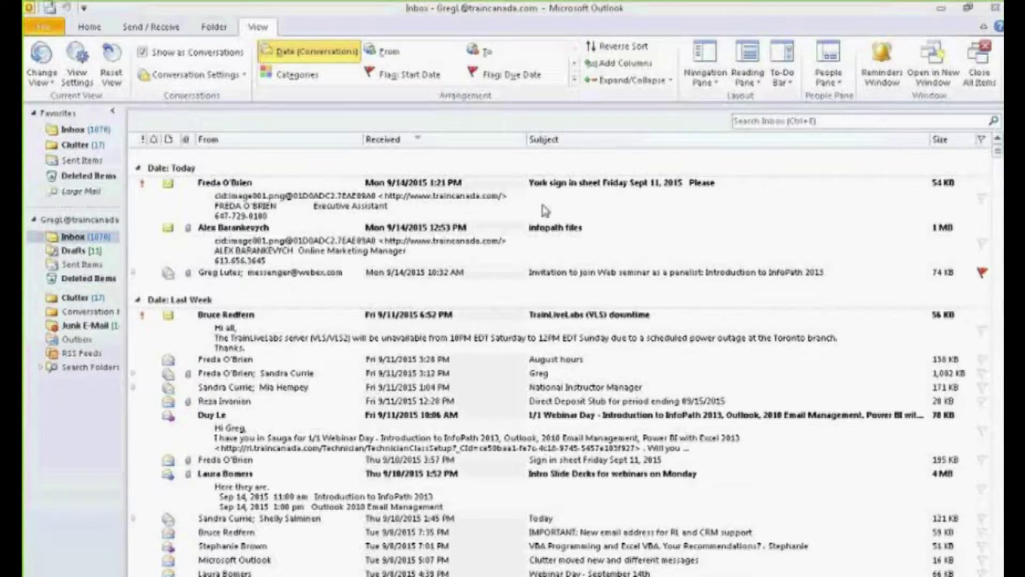
# Turn off the conversation arrangement in all folders and turn it back on for all folders
pyautogui.click(142, 54)
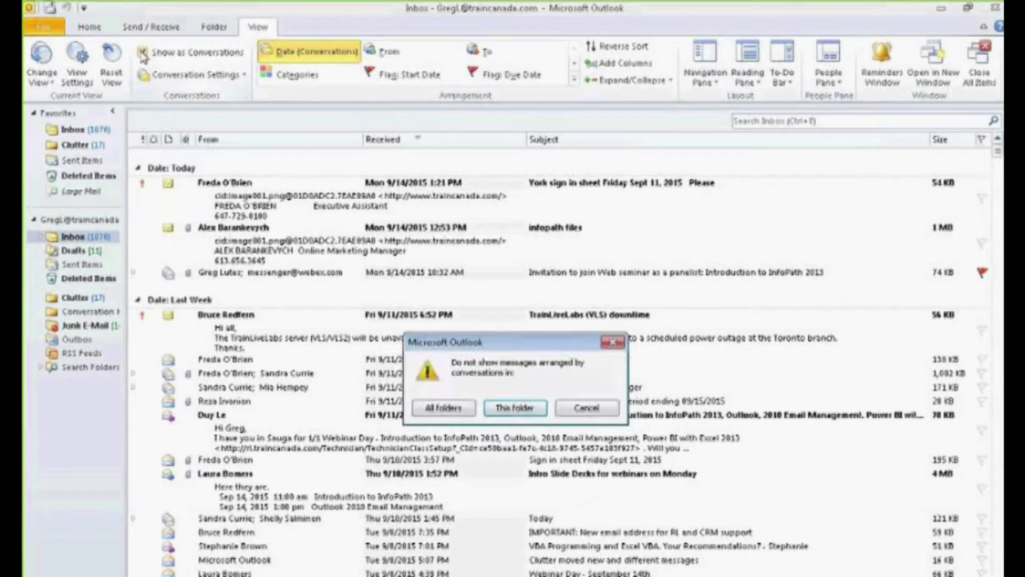
pyautogui.click(438, 408)
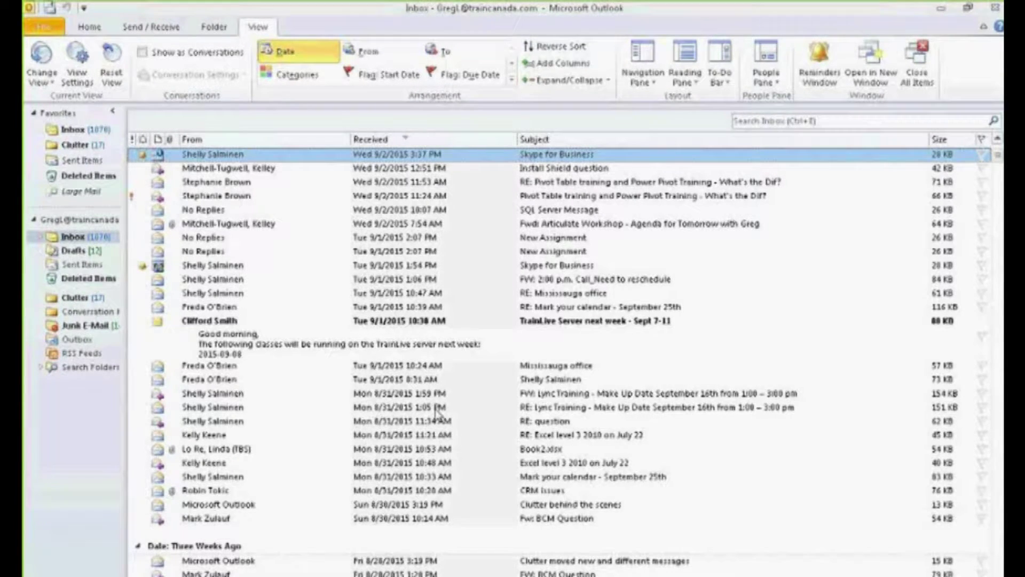
pyautogui.click(142, 52)
pyautogui.click(443, 408)
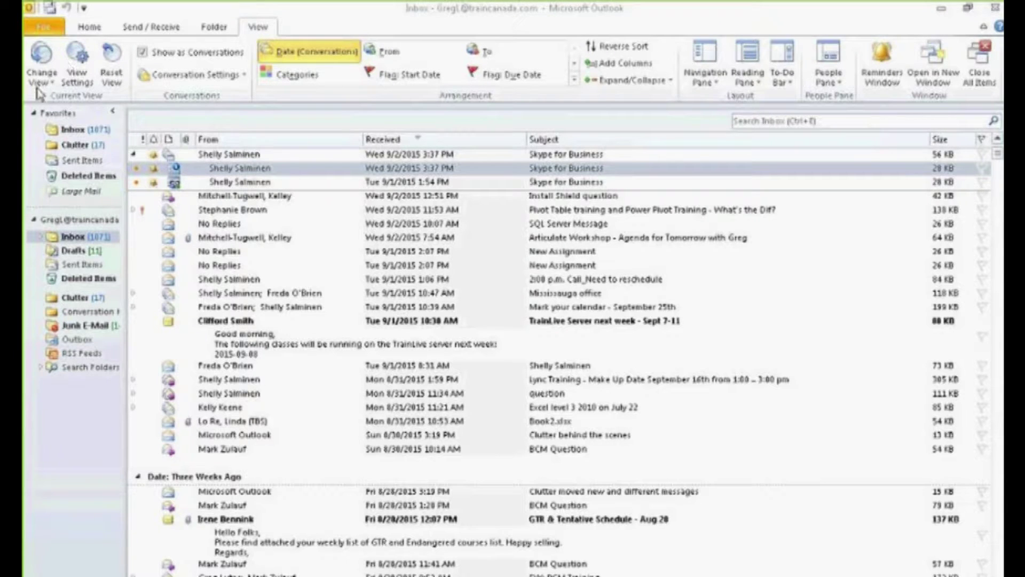
# Examine the Preview view's advanced settings and its conditional formatting rules without changing them
pyautogui.click(79, 72)
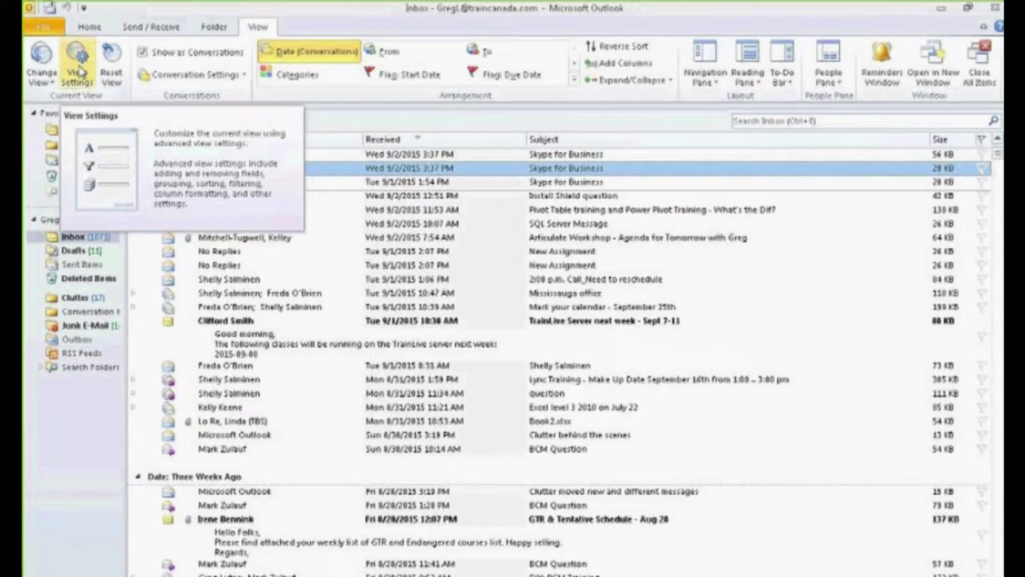
pyautogui.click(79, 72)
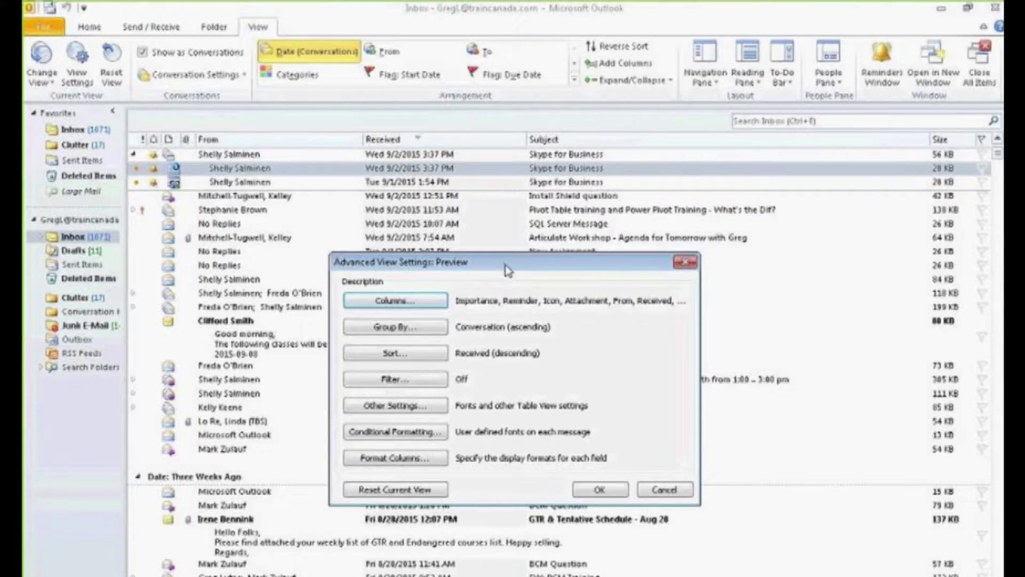
pyautogui.moveTo(506, 267); pyautogui.dragTo(551, 270)
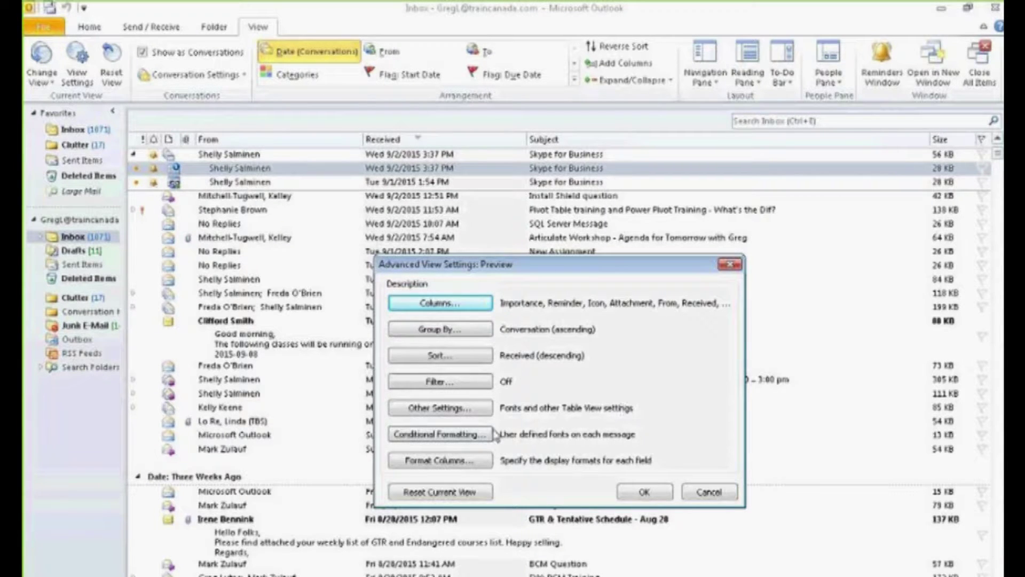
pyautogui.click(441, 435)
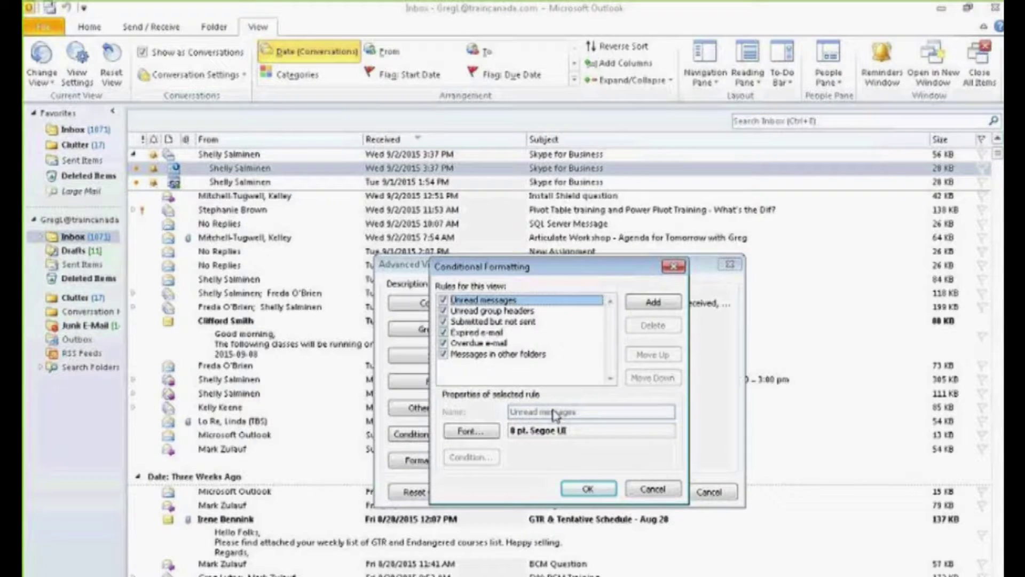
pyautogui.click(675, 269)
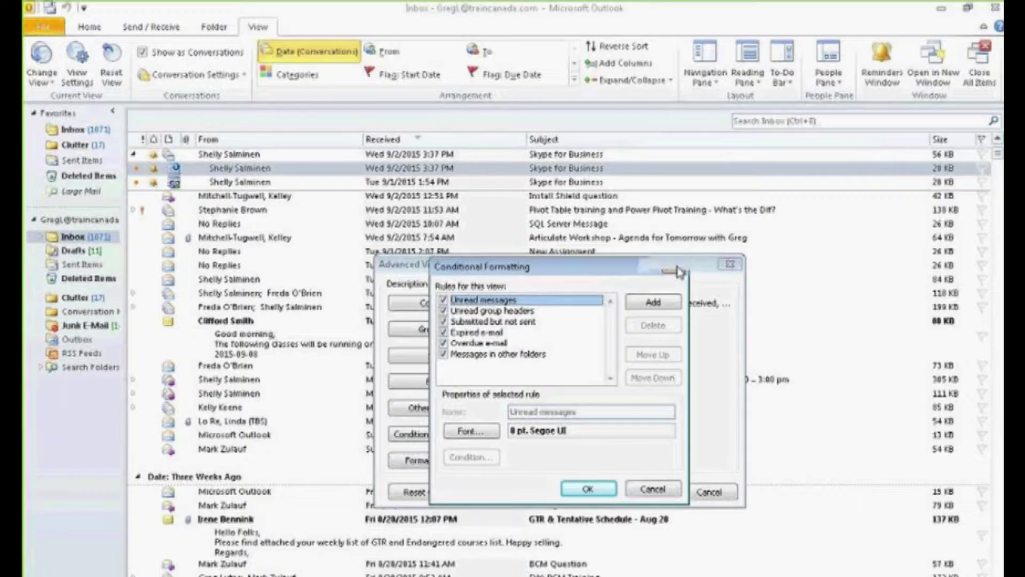
pyautogui.click(730, 264)
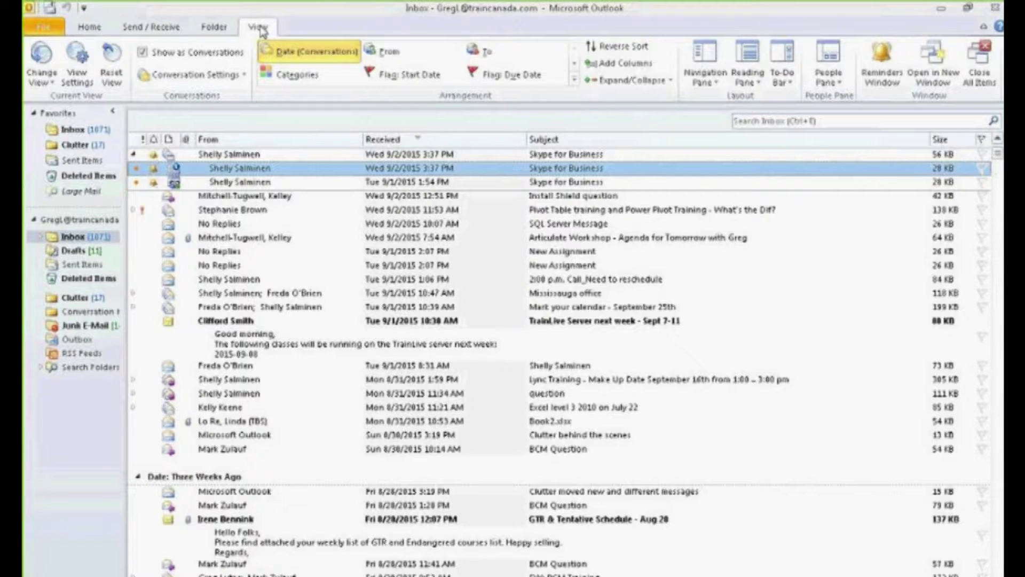
# Set the font color of the "Unread messages" conditional formatting rule to Navy for the Preview view
pyautogui.click(77, 77)
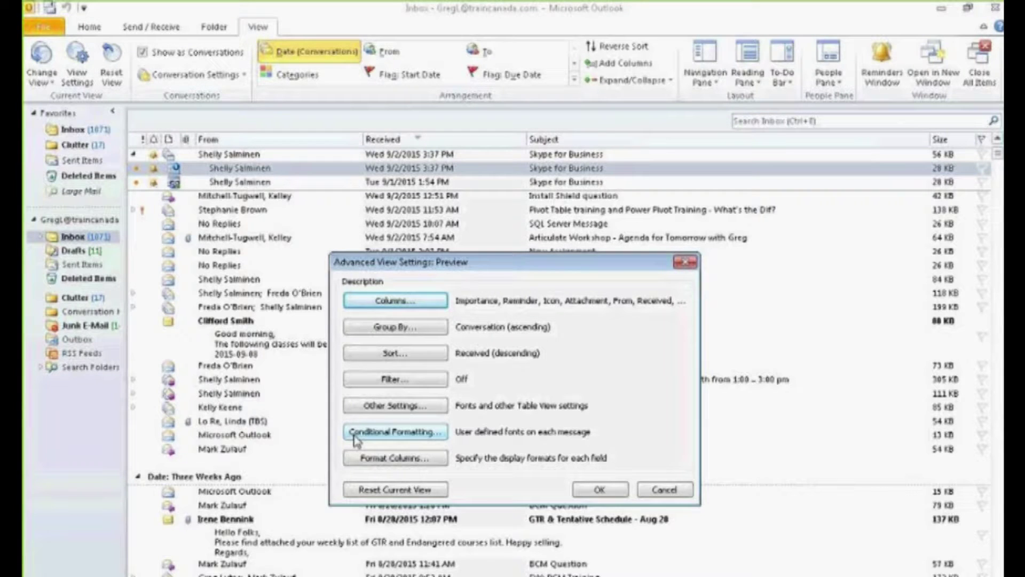
pyautogui.click(355, 435)
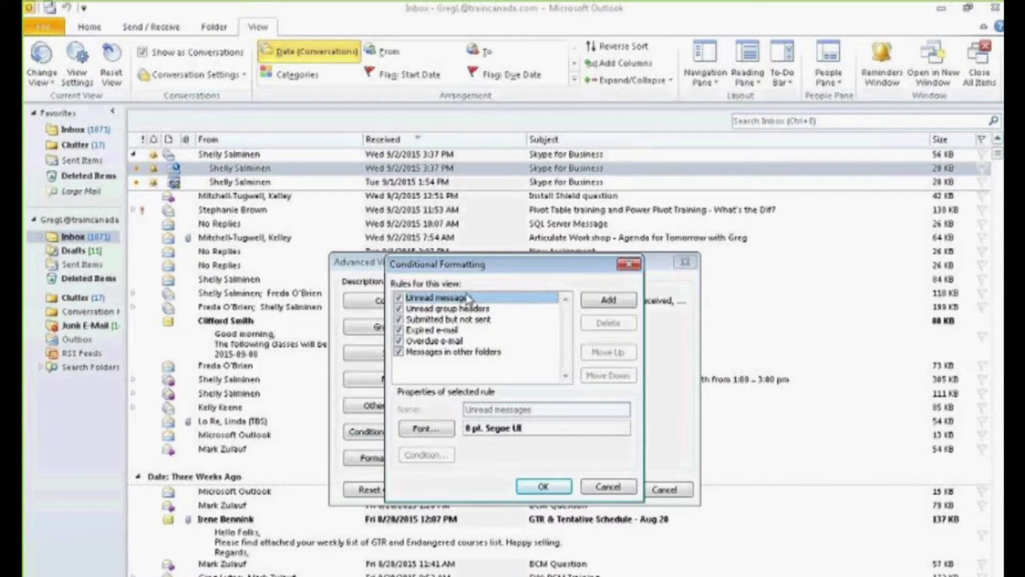
pyautogui.click(426, 436)
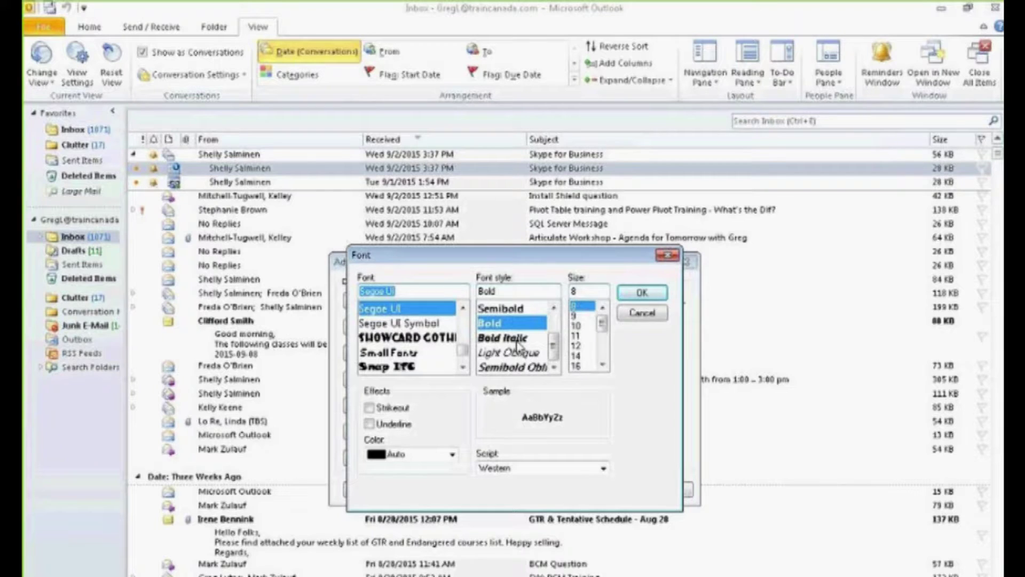
pyautogui.click(453, 454)
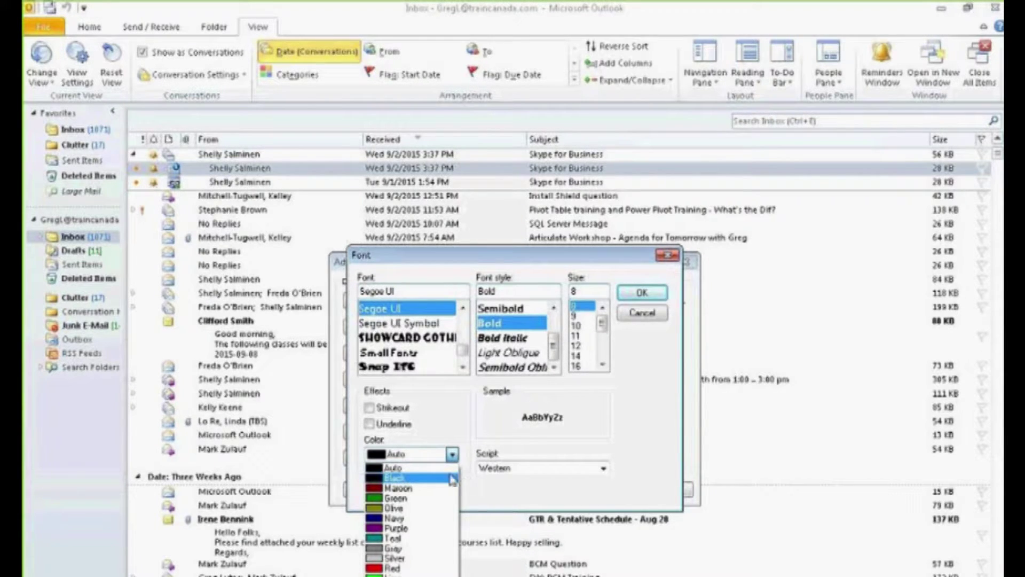
pyautogui.click(407, 519)
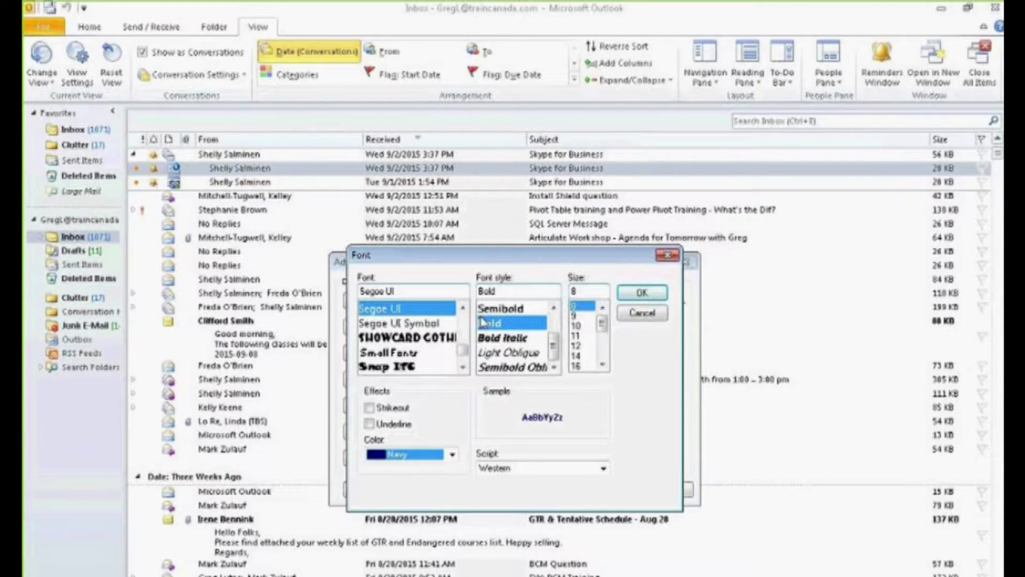
pyautogui.click(654, 298)
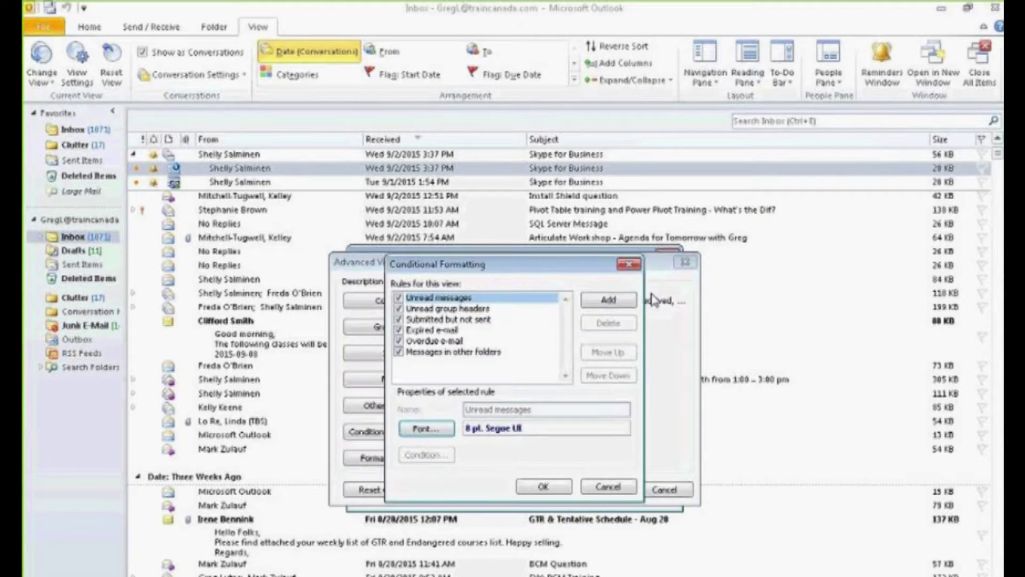
pyautogui.click(548, 490)
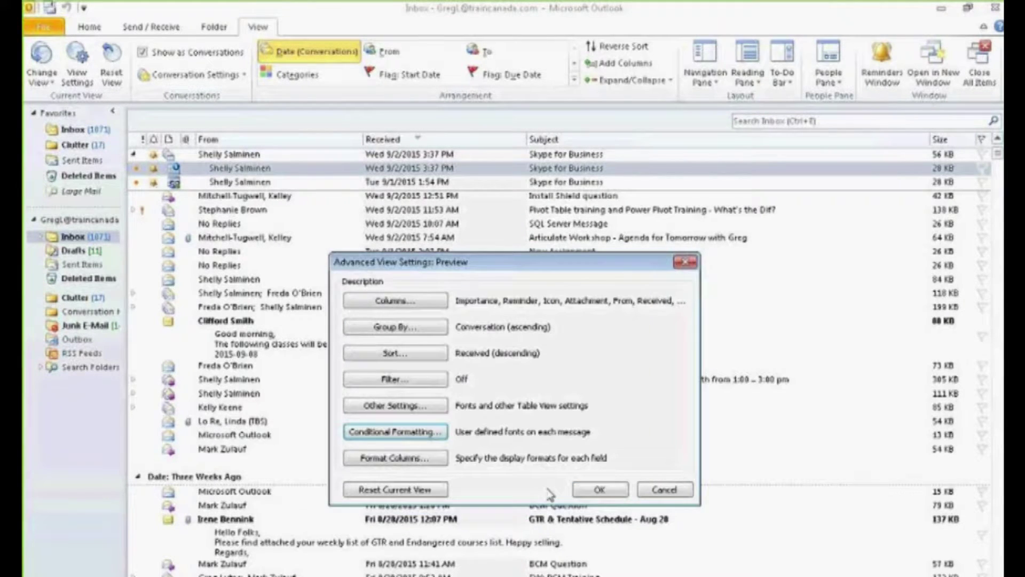
pyautogui.click(600, 490)
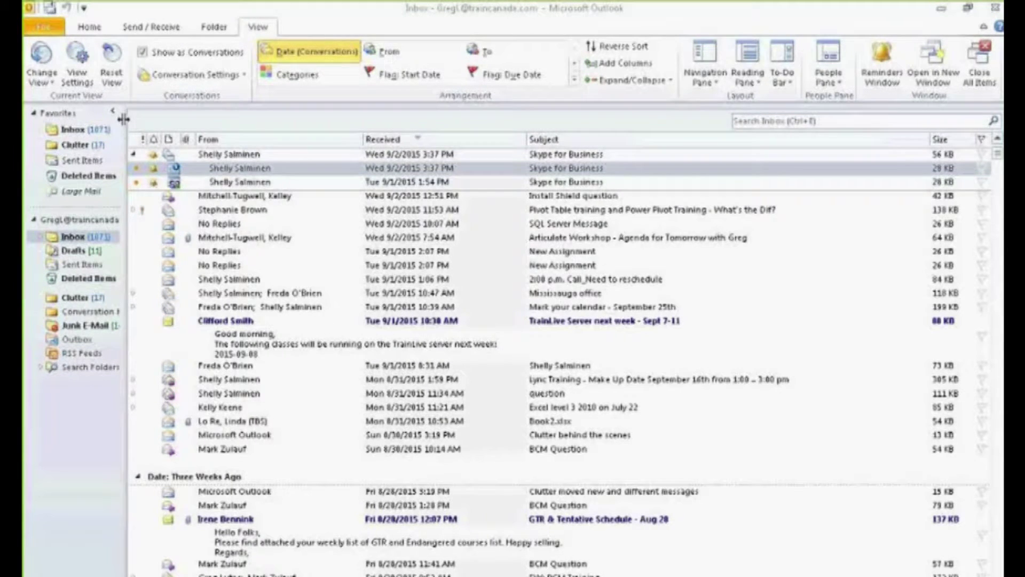
pyautogui.click(38, 86)
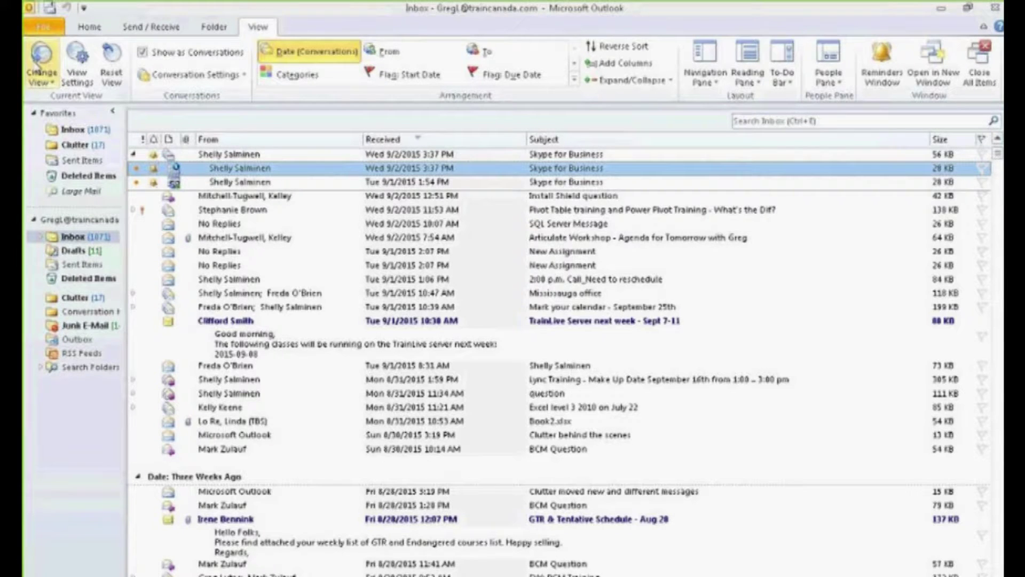
pyautogui.click(38, 85)
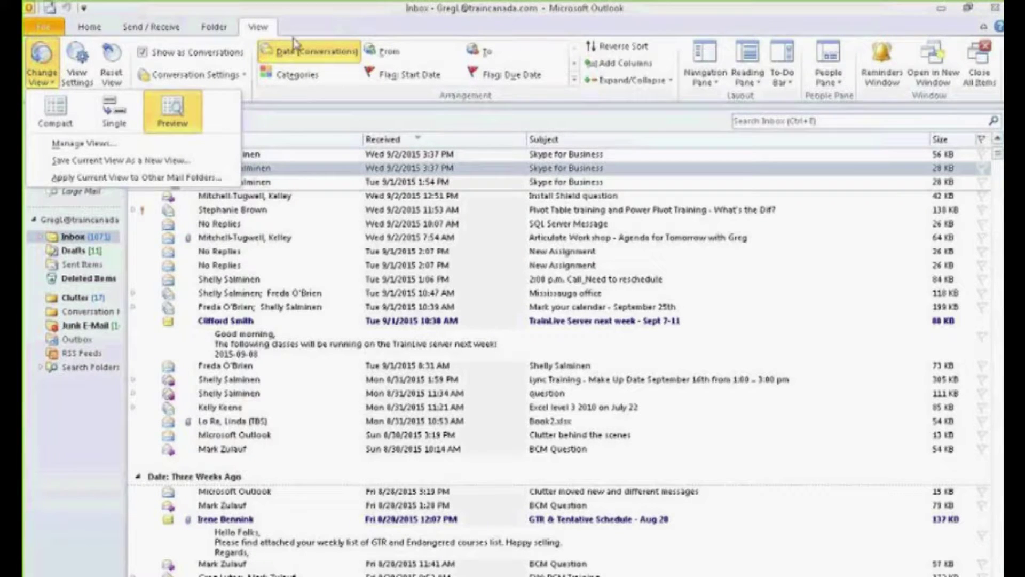
pyautogui.click(264, 34)
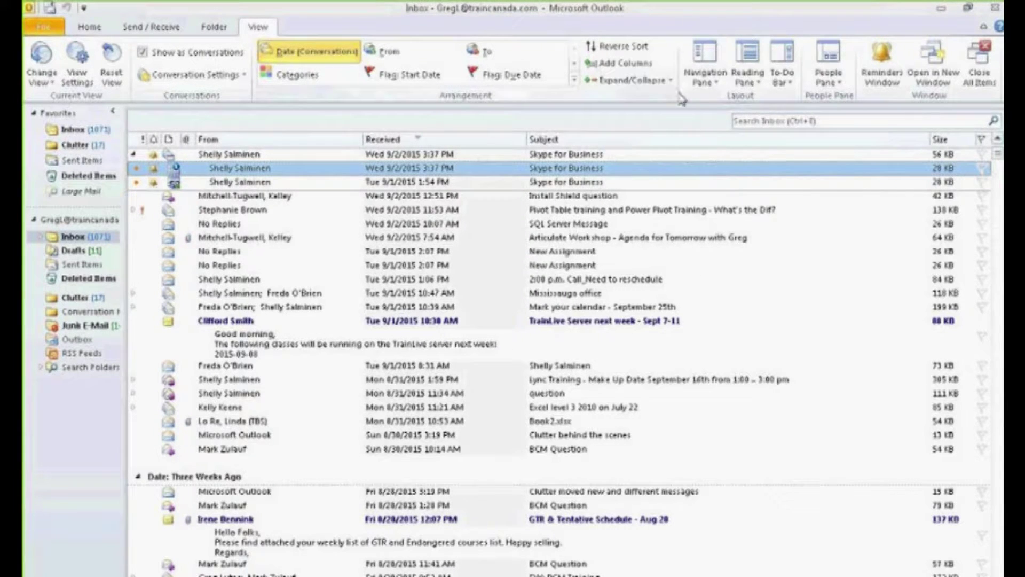
# Expand and collapse Search Folders in the Navigation Pane, and set the pane to Minimized
pyautogui.click(716, 83)
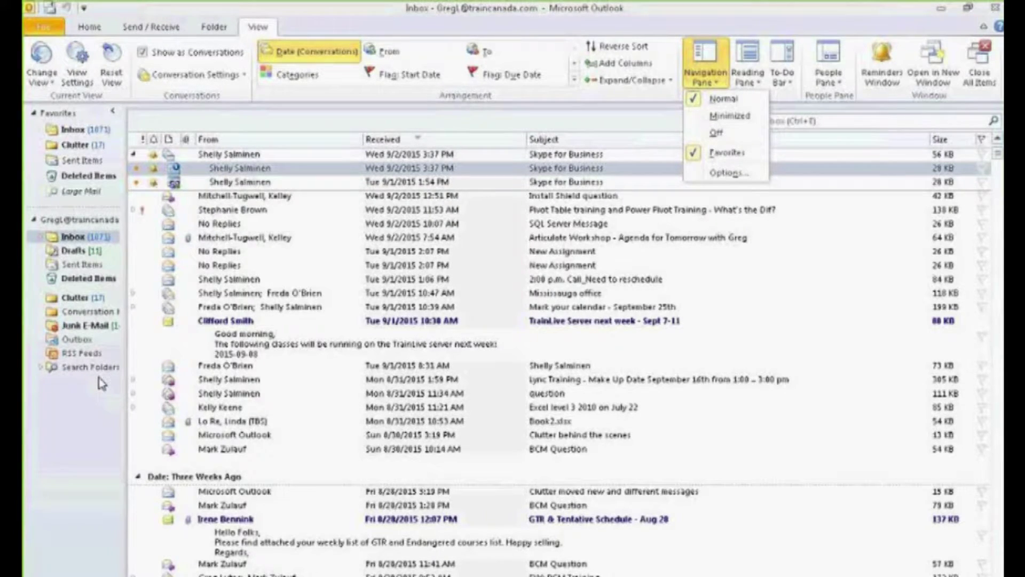
pyautogui.click(41, 368)
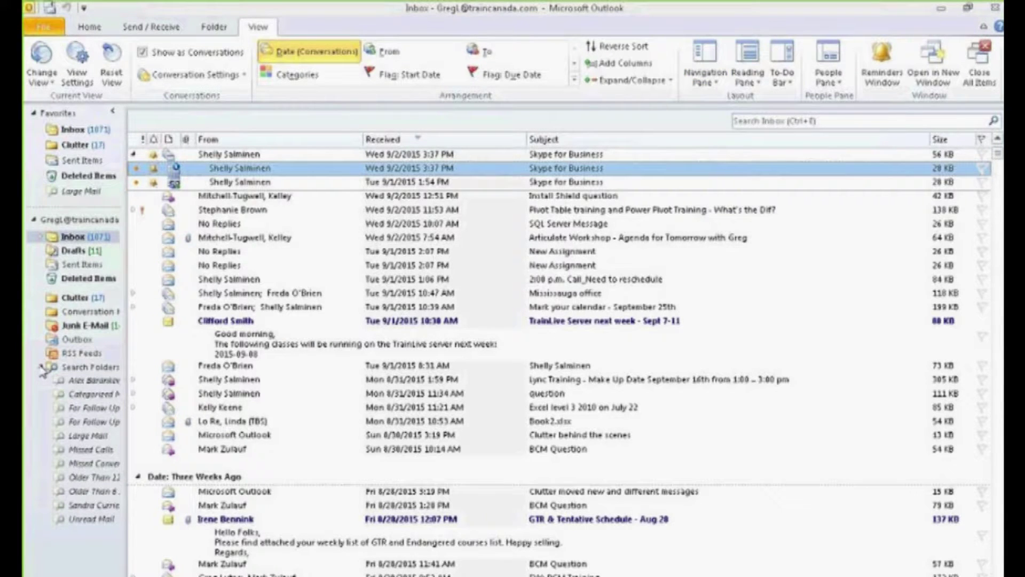
pyautogui.click(41, 366)
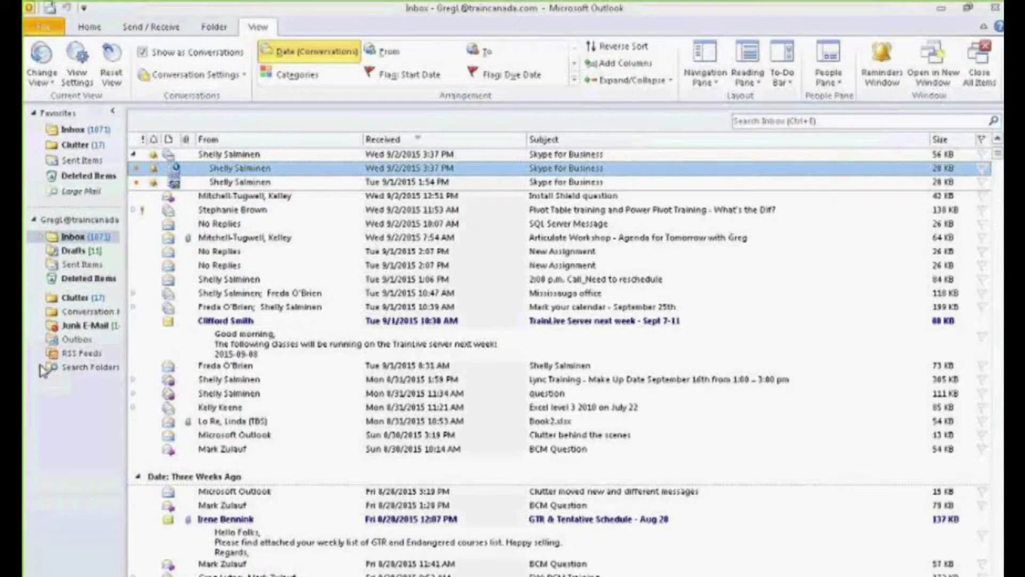
pyautogui.click(705, 75)
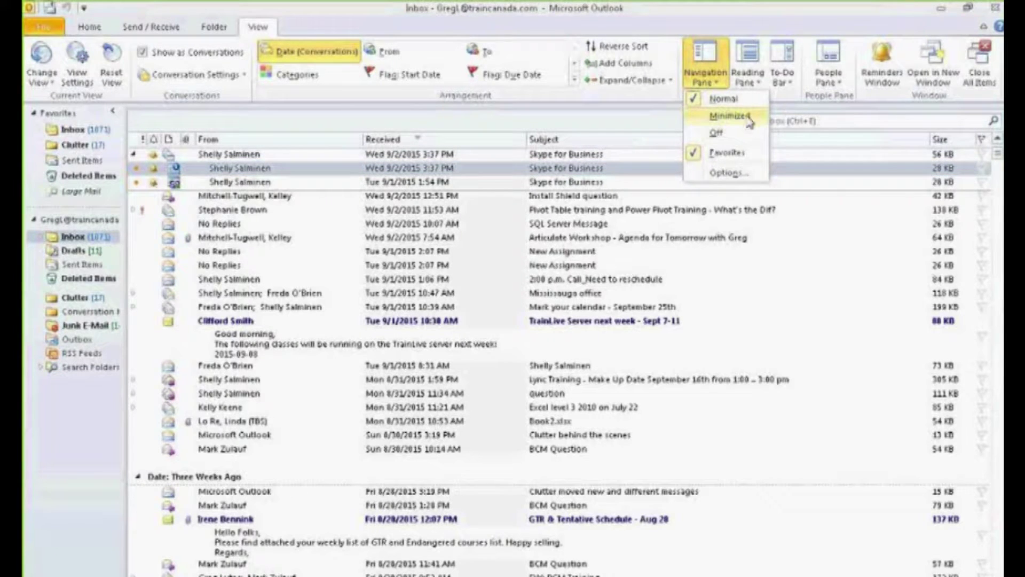
pyautogui.click(730, 117)
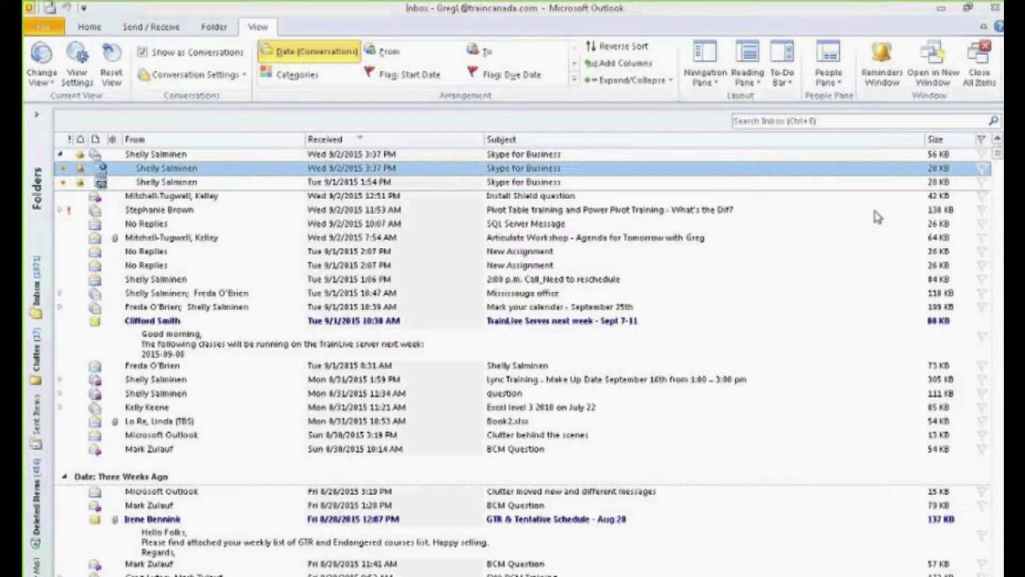
# Show the To-Do Bar in Normal mode and review its display options
pyautogui.click(791, 87)
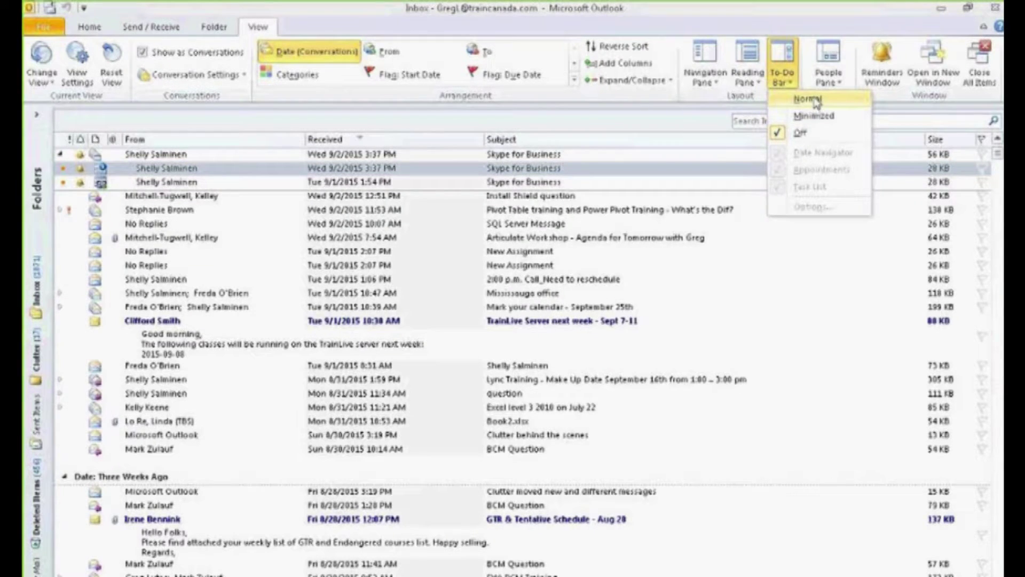
pyautogui.click(807, 99)
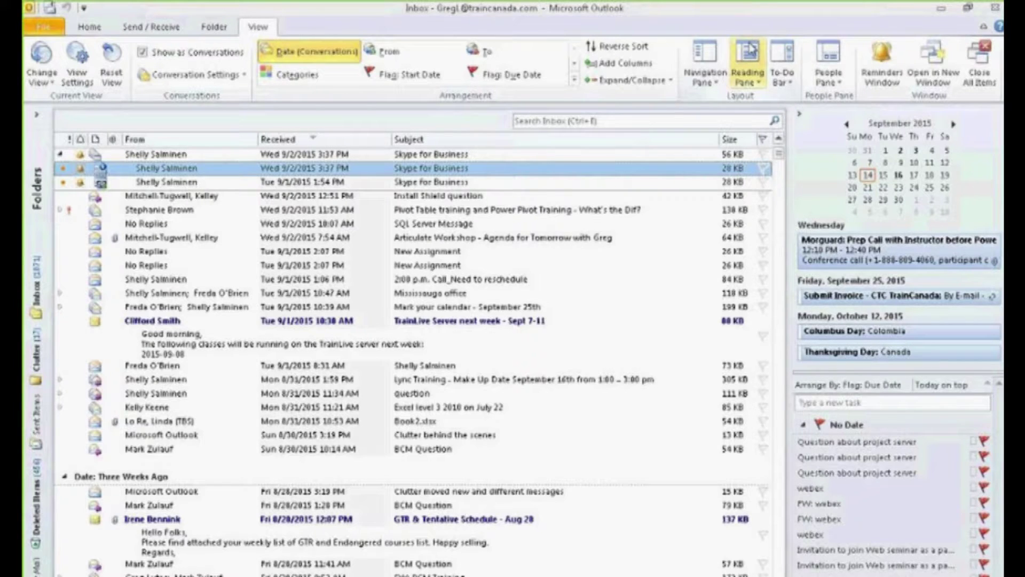
pyautogui.click(791, 86)
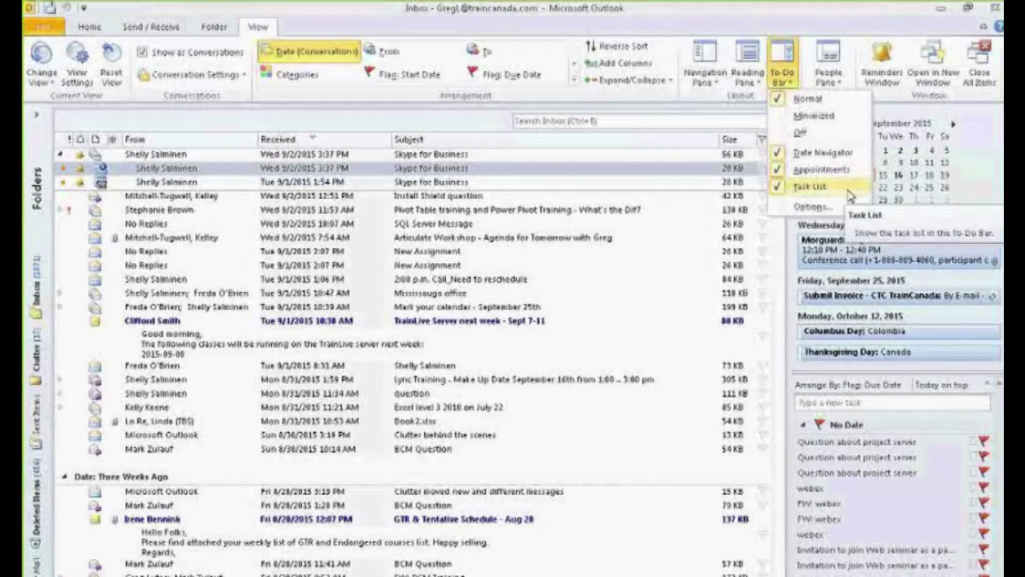
pyautogui.click(790, 10)
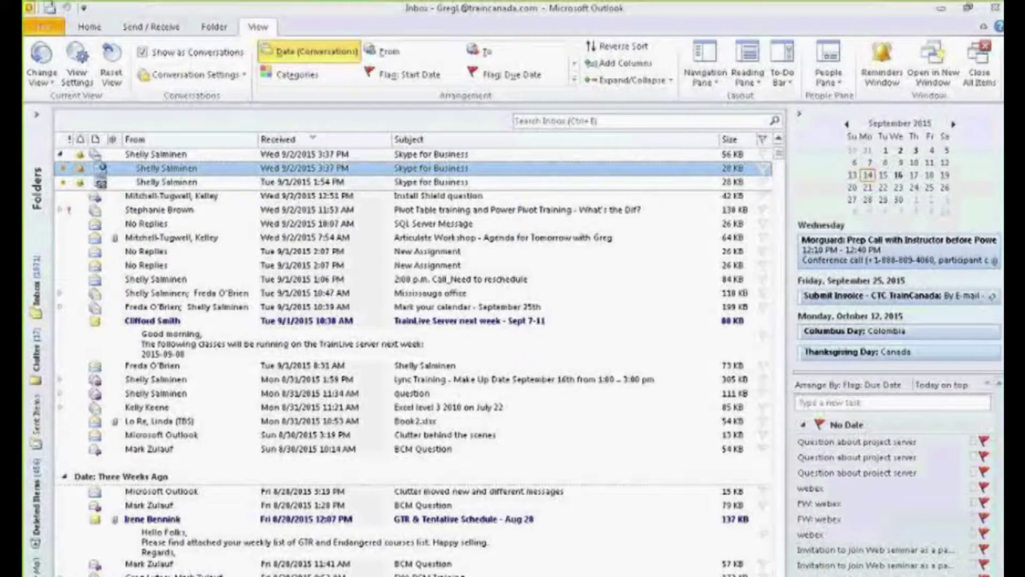
# Flag today's "York sign in sheet Friday Sept 11, 2015" message for follow-up
pyautogui.click(997, 427)
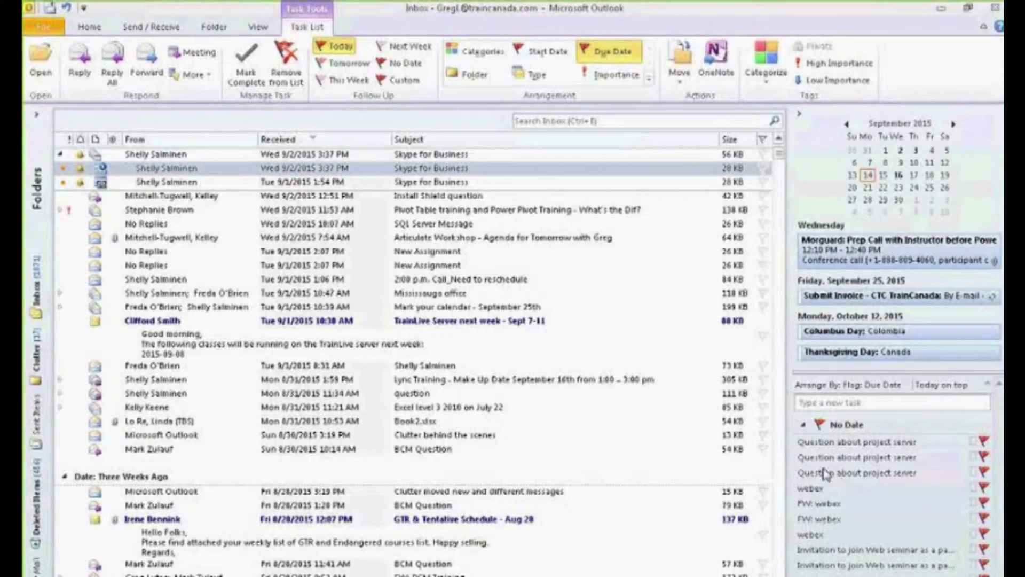
pyautogui.moveTo(824, 502)
pyautogui.moveTo(779, 153); pyautogui.dragTo(779, 139)
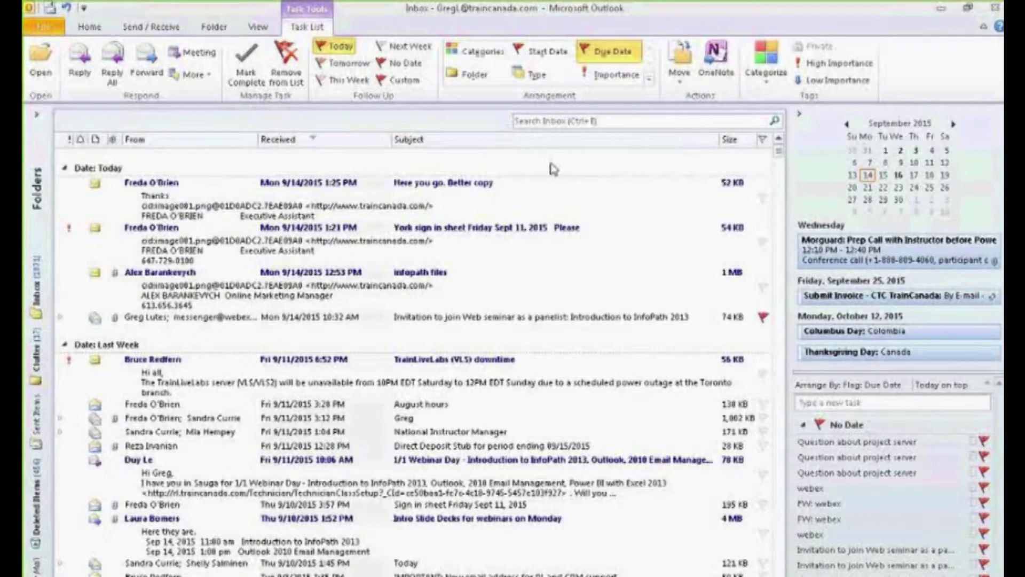
pyautogui.click(764, 245)
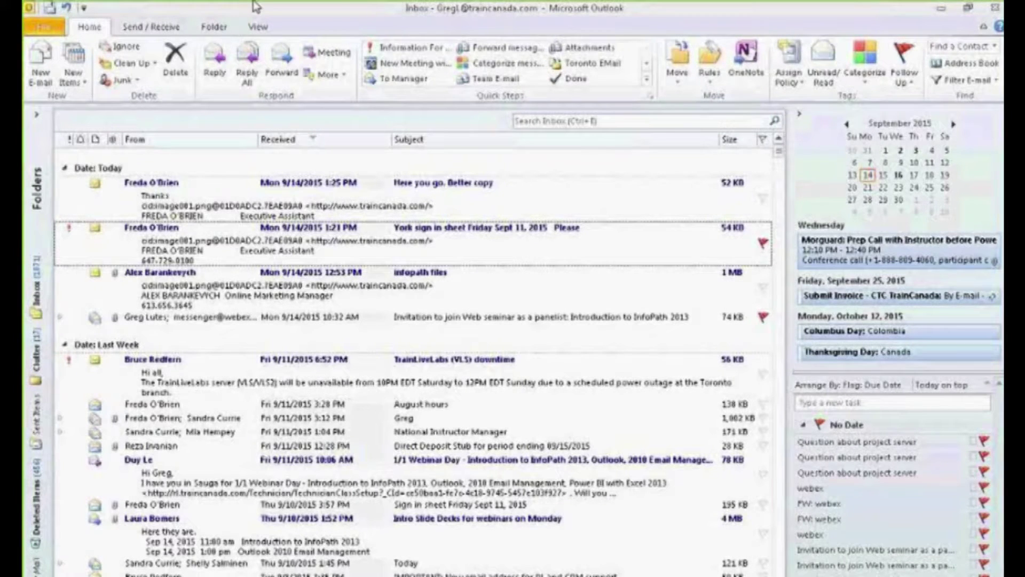
# Review the available inbox views and Reading Pane positions, and set the Reading Pane to Off
pyautogui.click(255, 26)
pyautogui.click(41, 61)
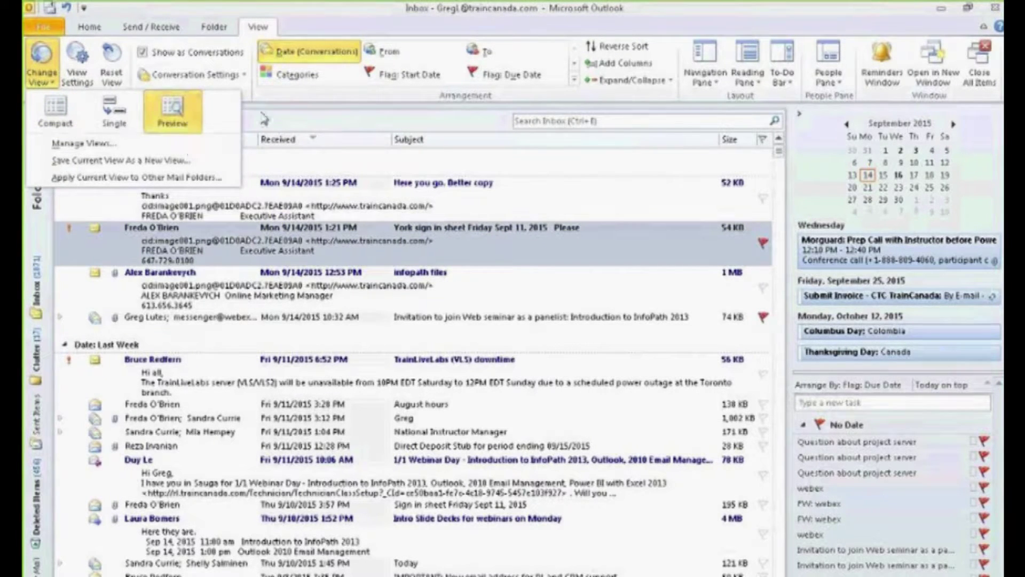
pyautogui.click(750, 80)
pyautogui.click(754, 82)
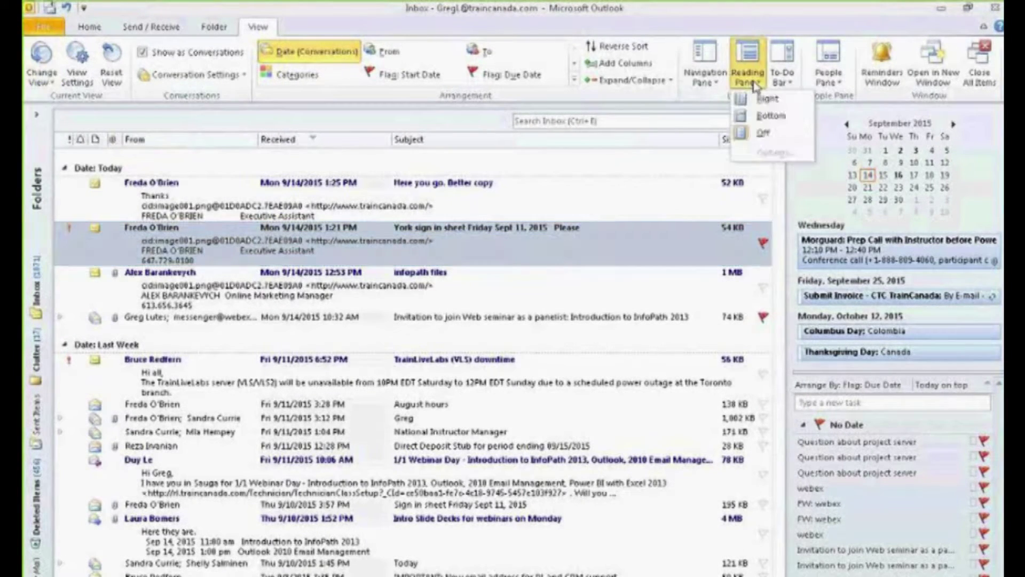
pyautogui.click(755, 135)
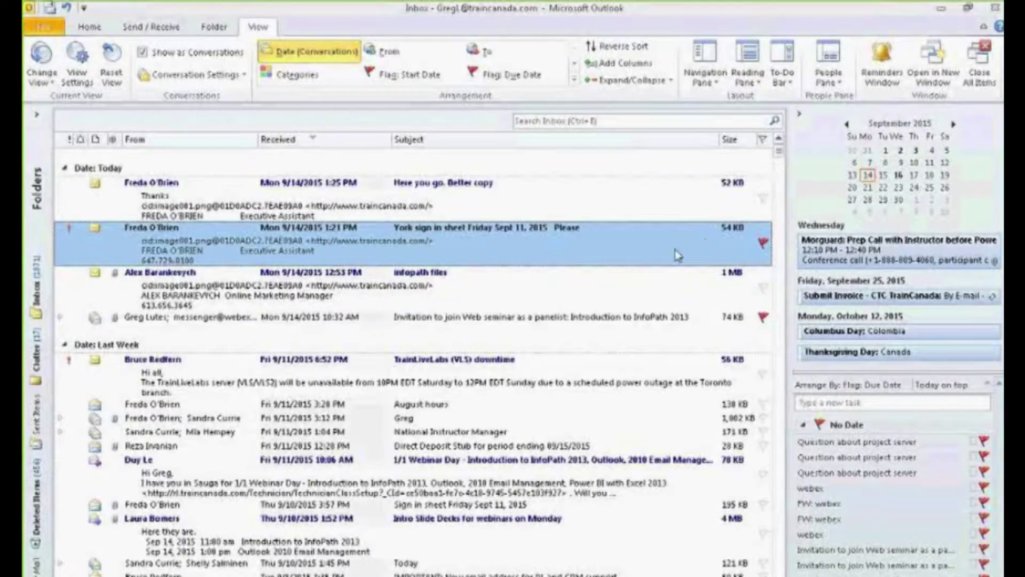
# Flag today's "infopath files" message for follow-up This Week and look through the To-Do Bar's task list
pyautogui.rightClick(765, 296)
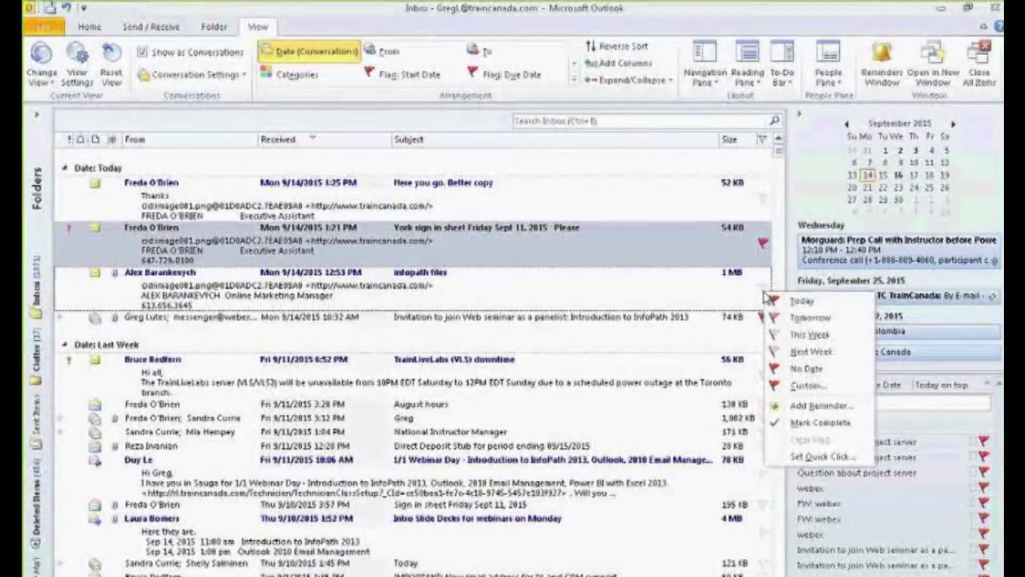
pyautogui.click(810, 335)
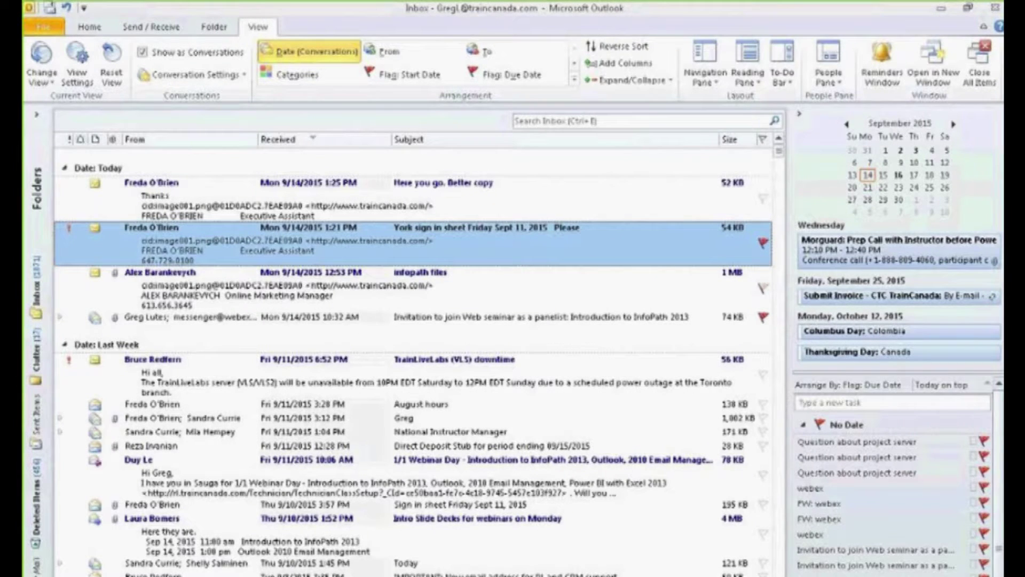
pyautogui.moveTo(1000, 421); pyautogui.dragTo(1002, 463)
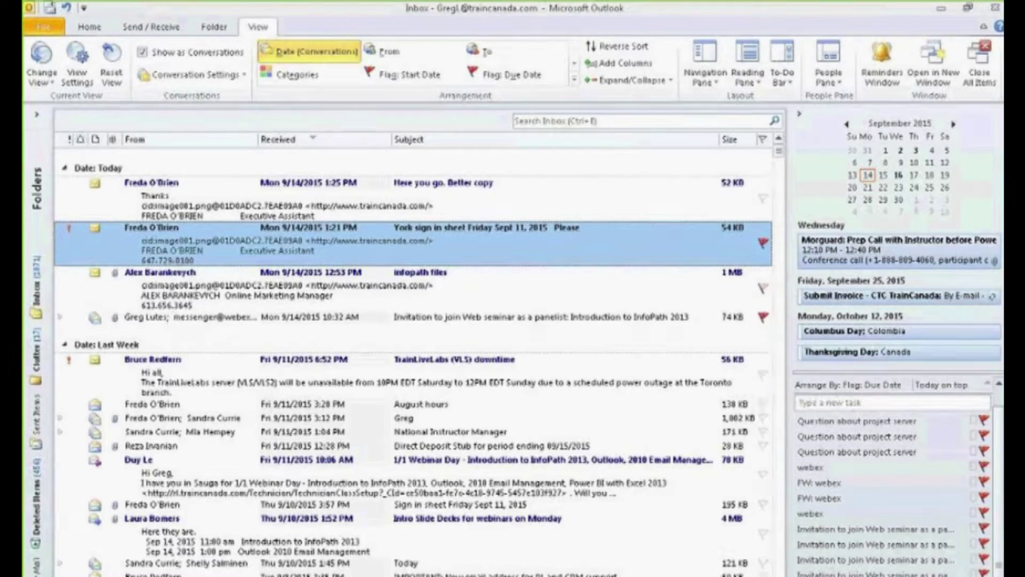
pyautogui.moveTo(998, 517); pyautogui.dragTo(999, 422)
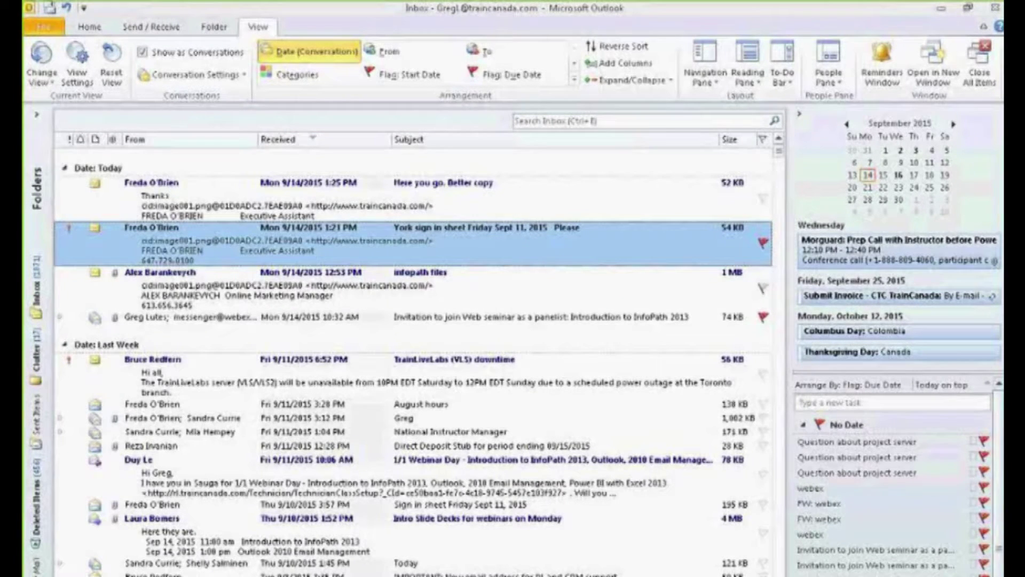
# Open last week's "1/1 Webinar Day - Introduction to InfoPath 2013" message in its own window and maximize the window
pyautogui.scroll(-3, 378, 353)
pyautogui.click(377, 353)
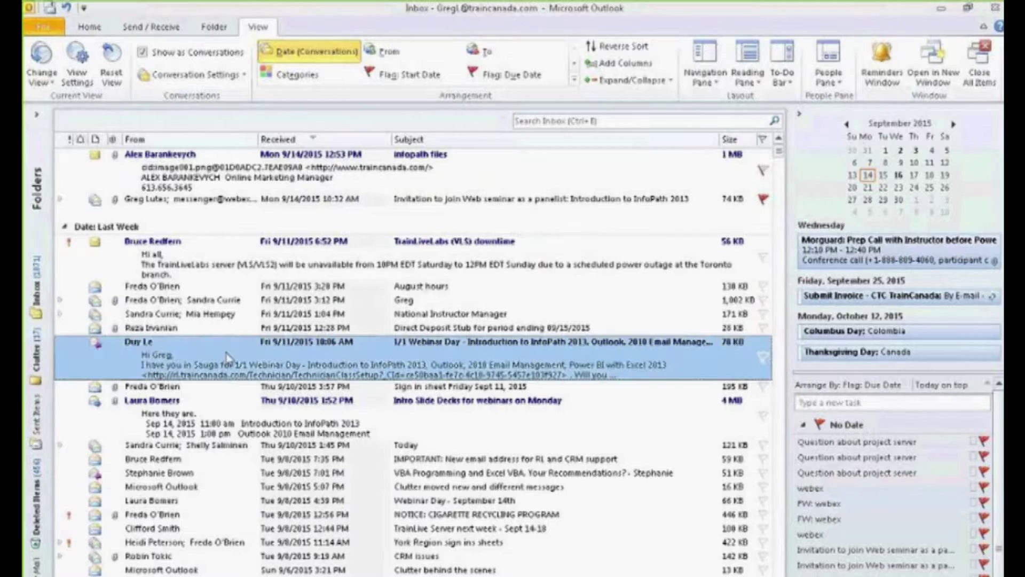
pyautogui.doubleClick(378, 353)
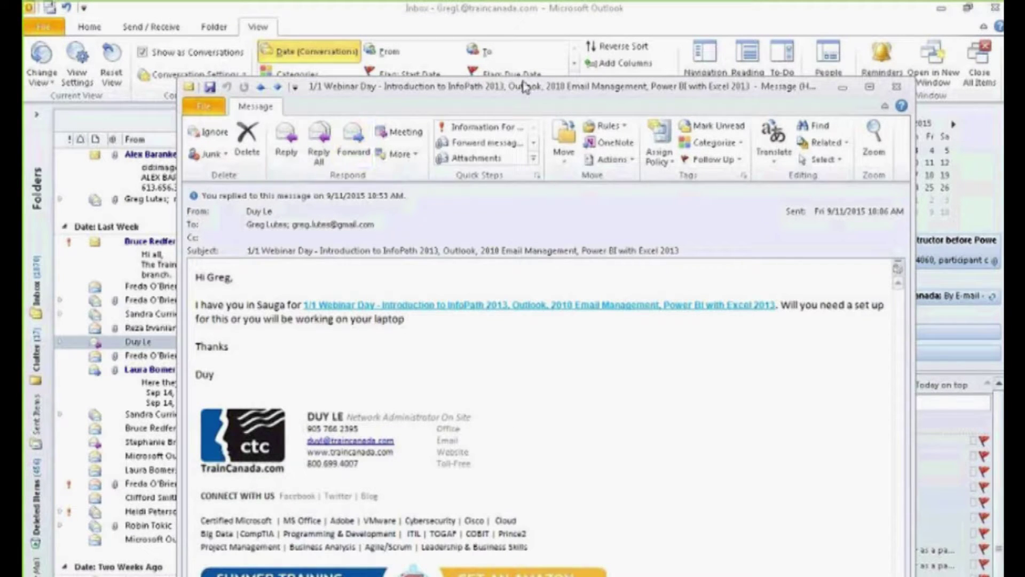
pyautogui.moveTo(524, 87); pyautogui.dragTo(458, 49)
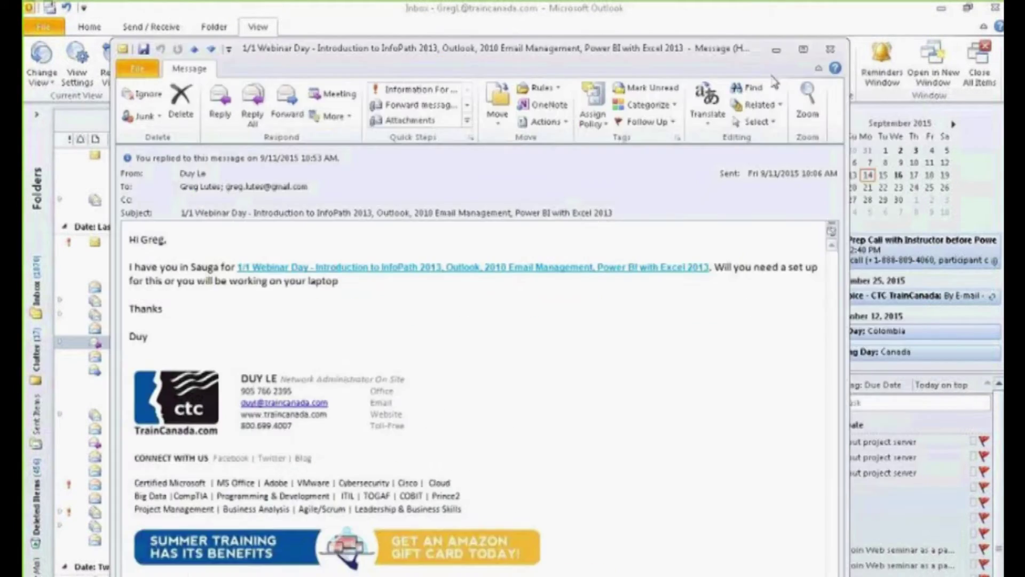
pyautogui.click(803, 50)
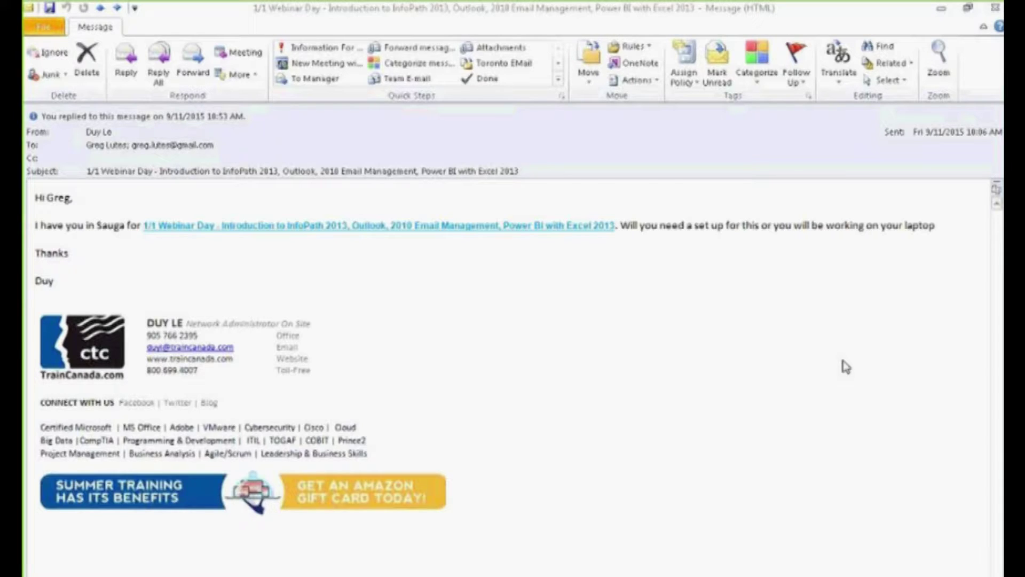
# Review the Follow Up, Send to OneNote and additional Respond options for the open webinar message, and close the message
pyautogui.click(793, 83)
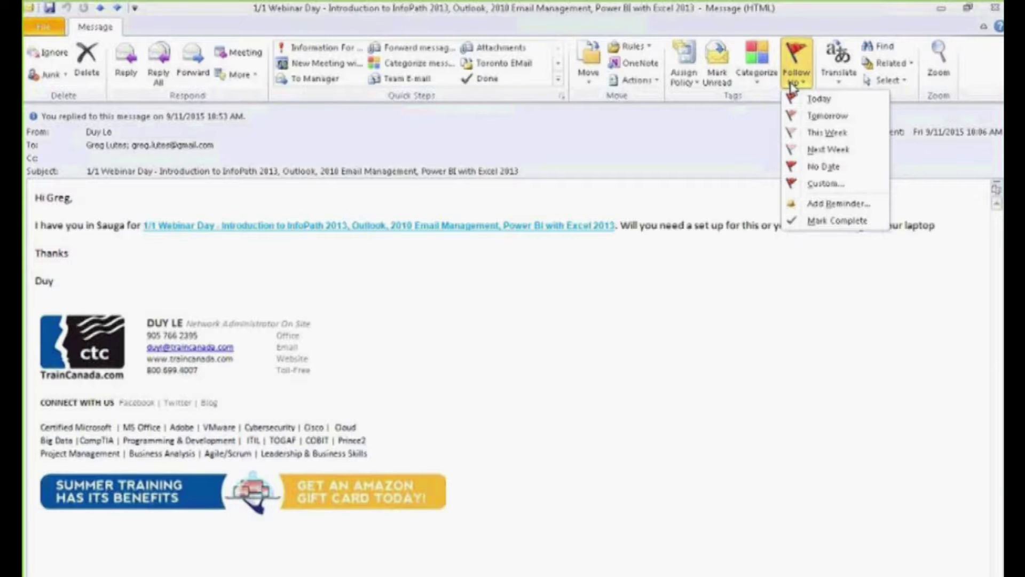
pyautogui.click(673, 142)
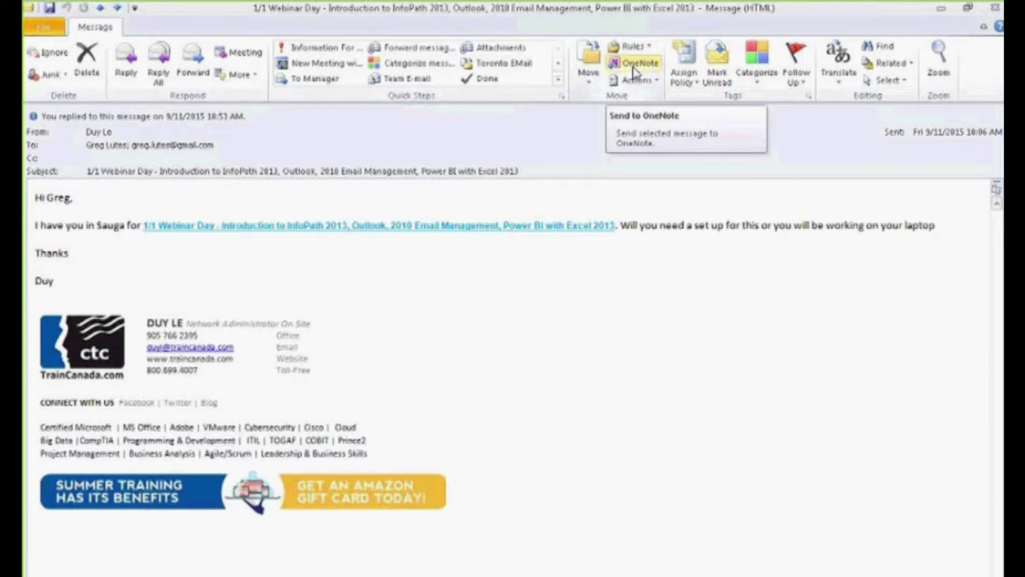
pyautogui.click(635, 70)
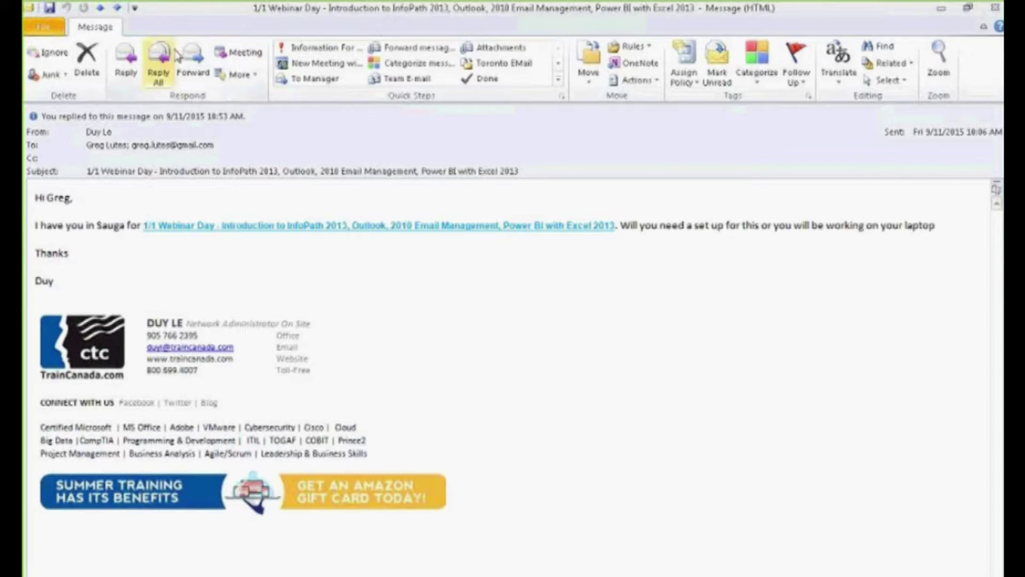
pyautogui.click(240, 74)
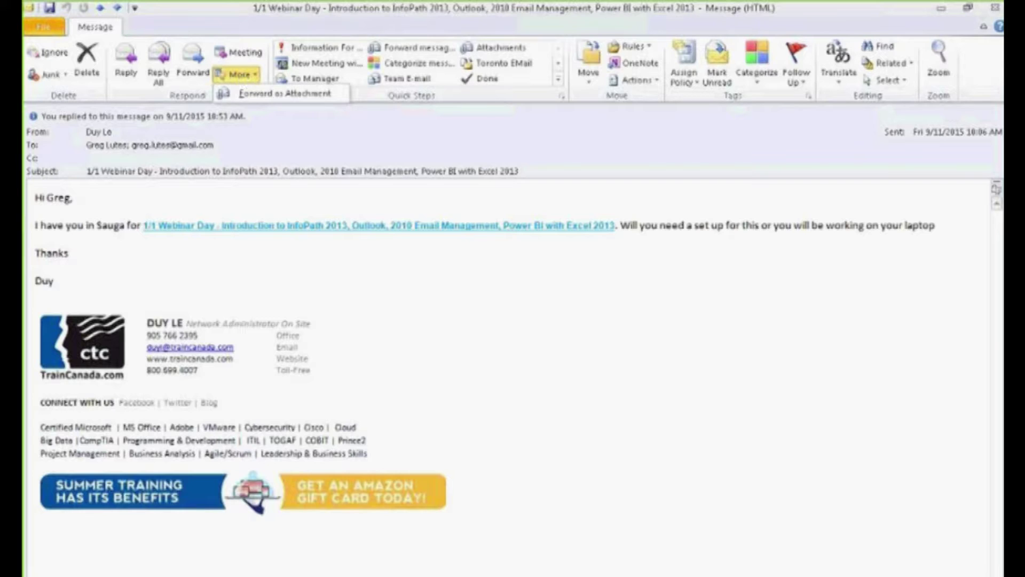
pyautogui.click(480, 126)
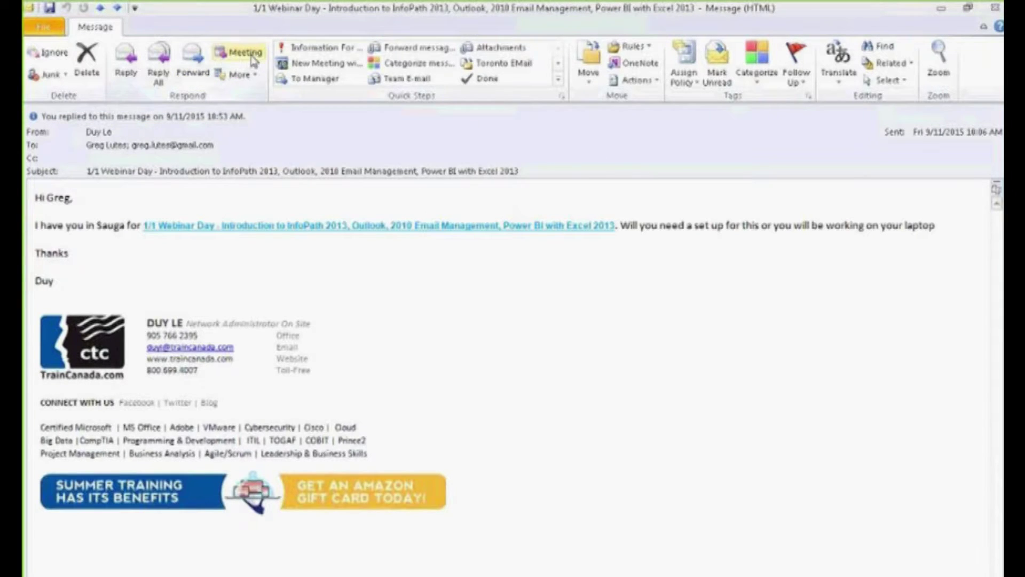
pyautogui.click(801, 81)
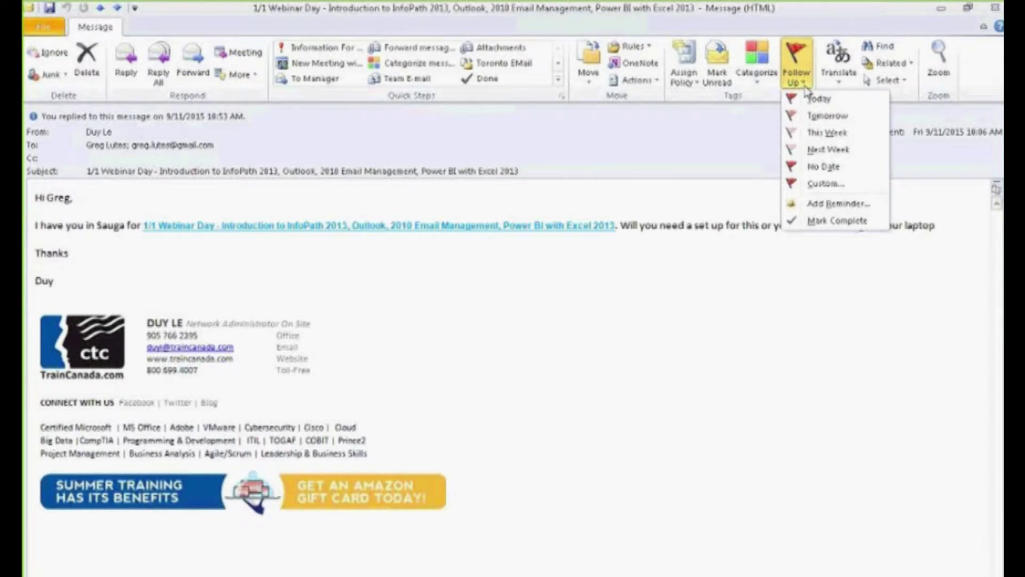
pyautogui.click(728, 121)
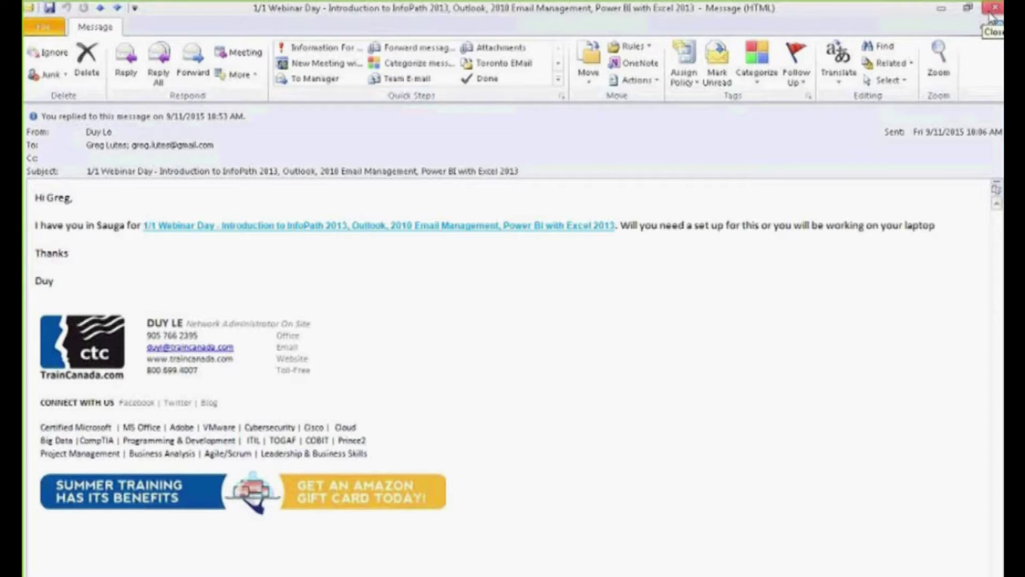
pyautogui.click(989, 17)
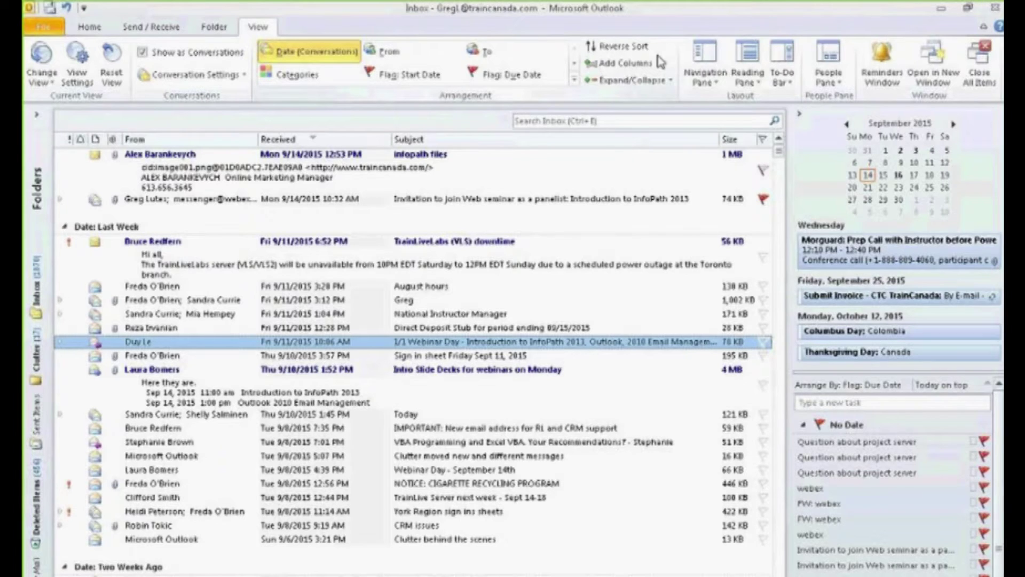
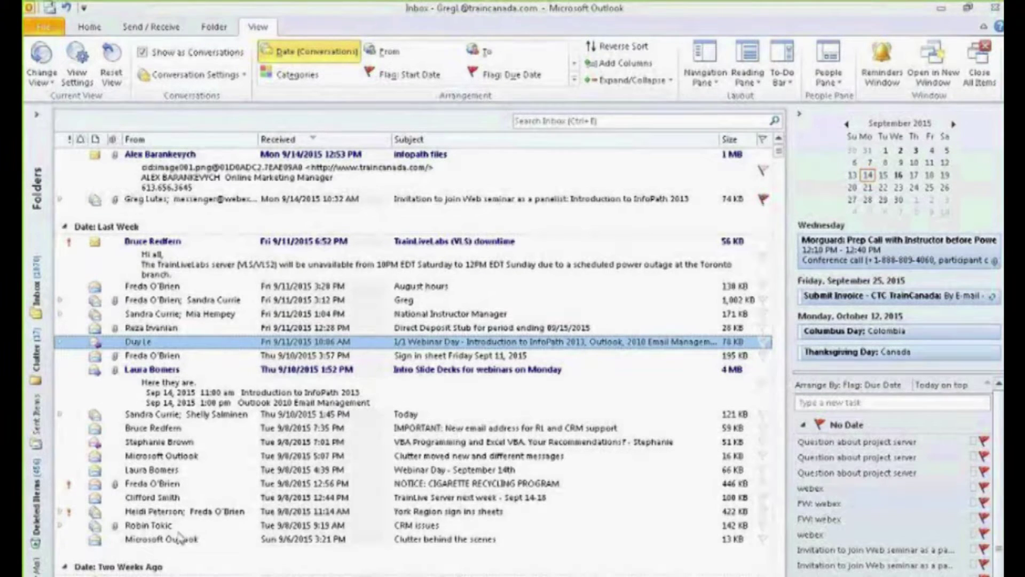
# Start a new search folder of the type "Mail from specific people" and open the address list for choosing the sender
pyautogui.click(160, 526)
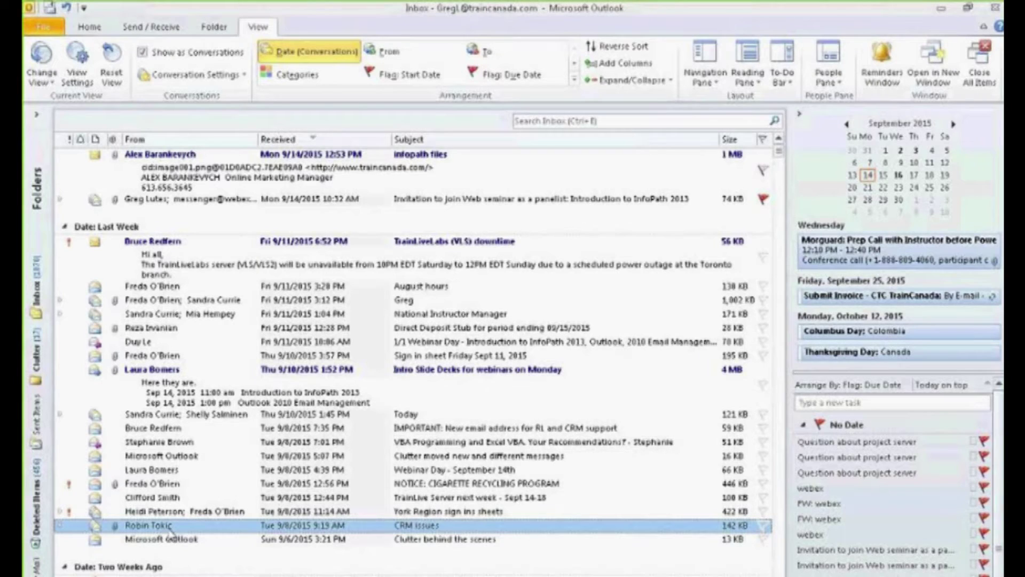
pyautogui.click(214, 27)
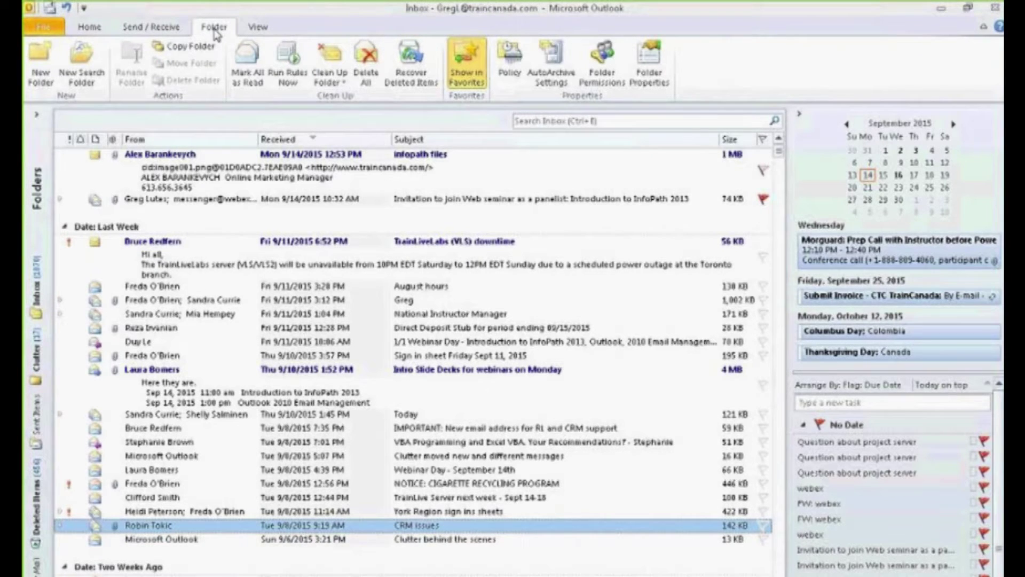
pyautogui.click(80, 63)
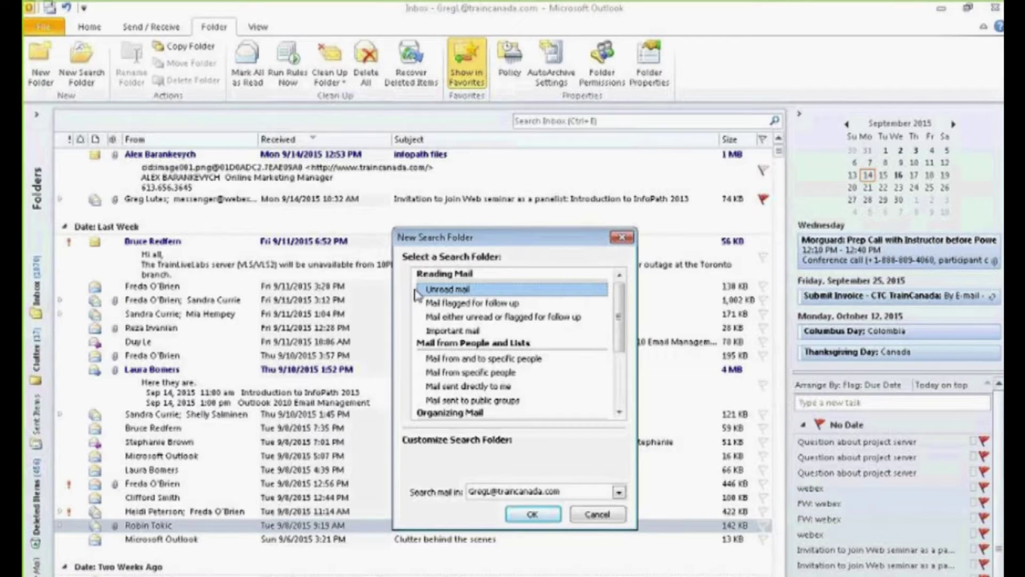
pyautogui.click(509, 304)
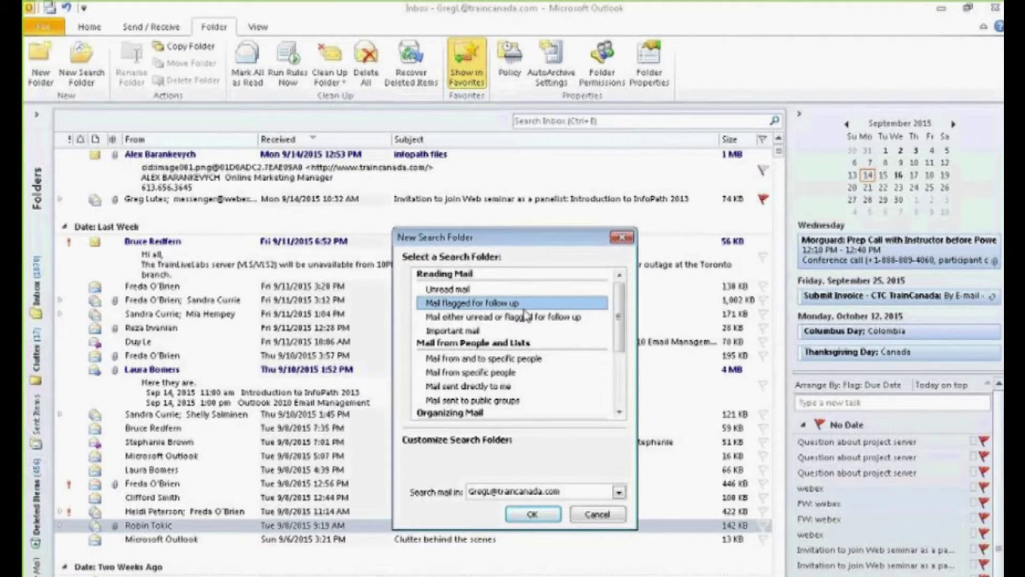
pyautogui.click(526, 332)
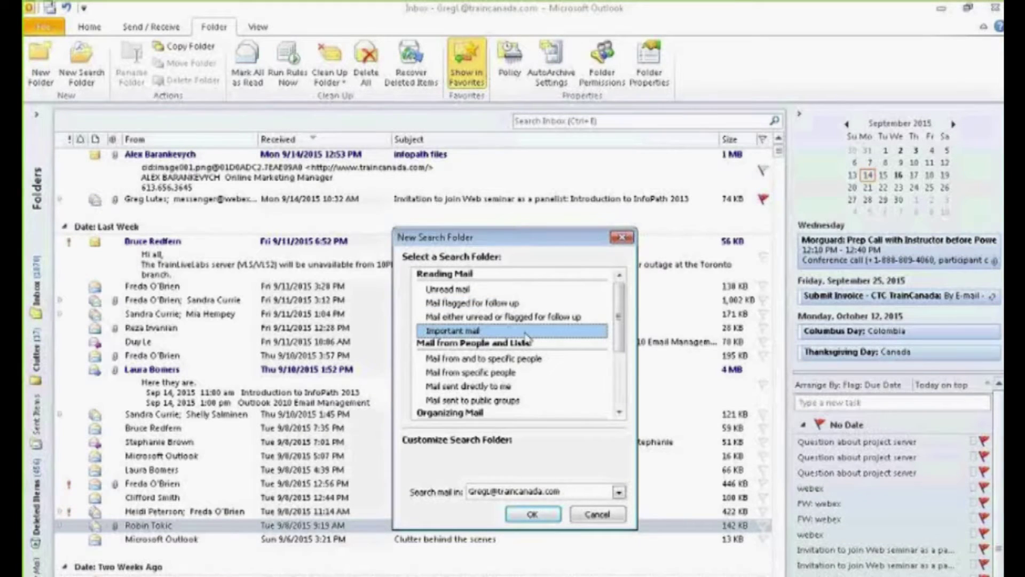
pyautogui.click(491, 373)
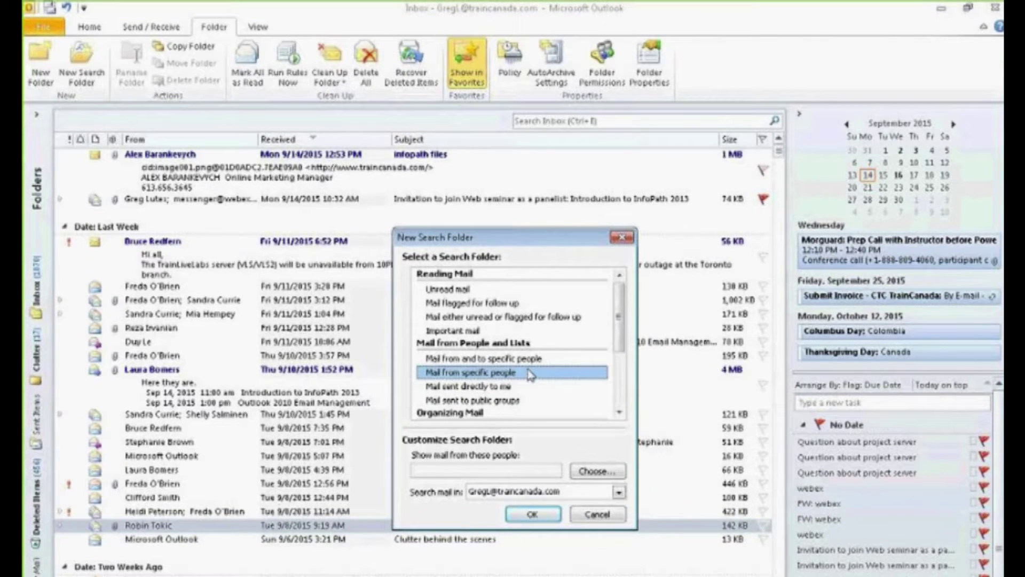
pyautogui.click(592, 472)
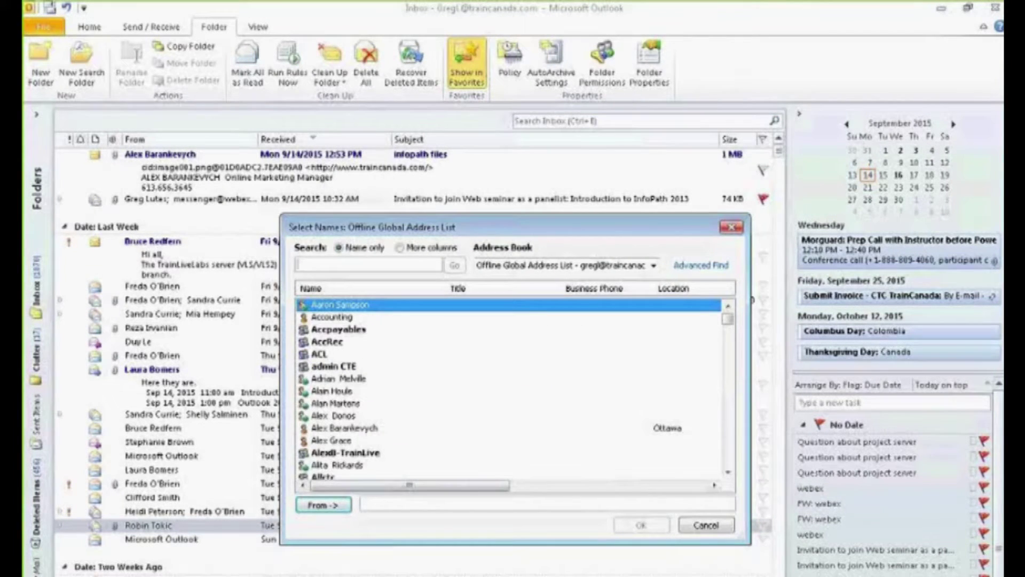
pyautogui.write('Robin')
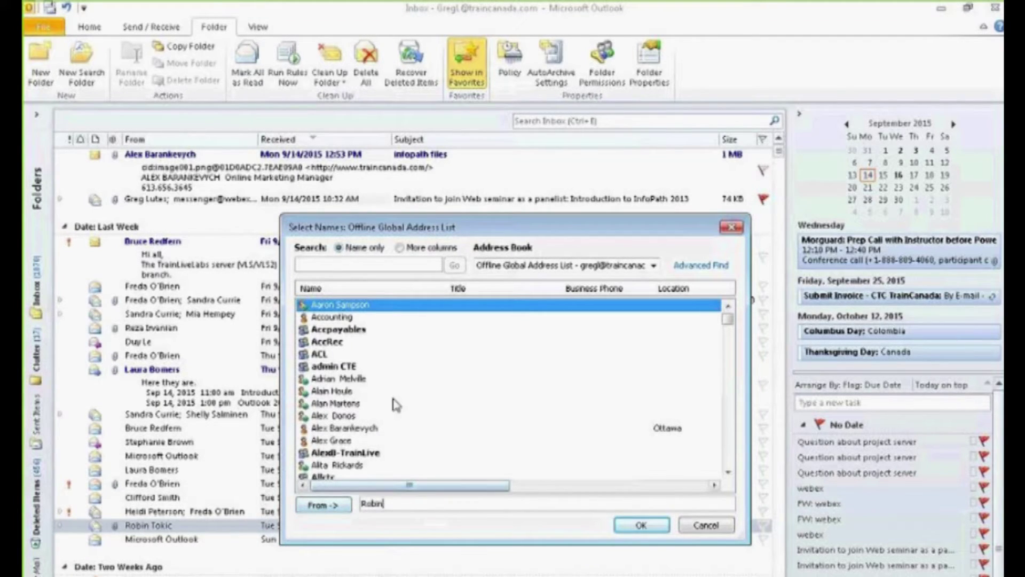
pyautogui.moveTo(388, 504); pyautogui.dragTo(322, 491)
pyautogui.press('Delete')
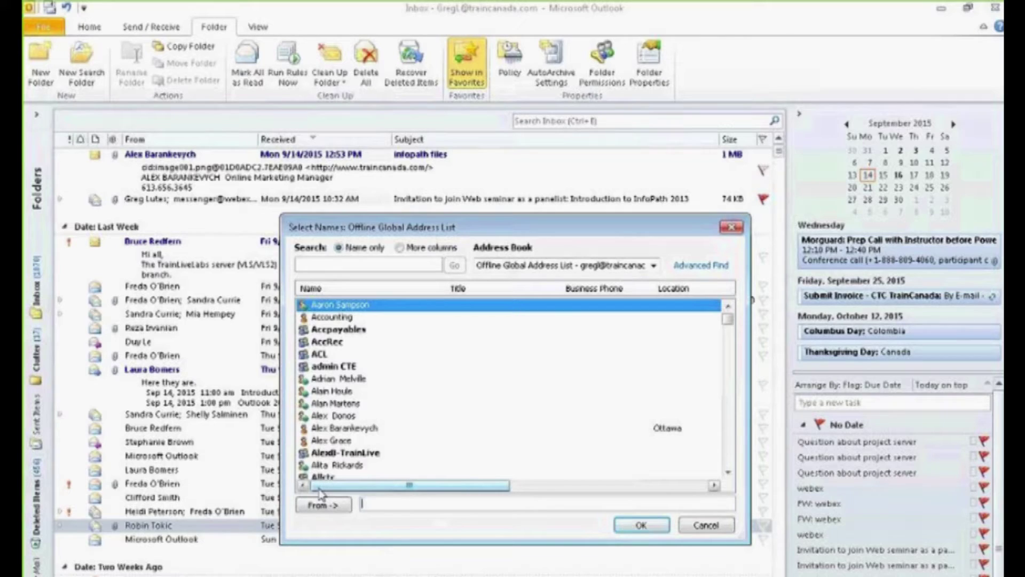
# Create the search folder for the "CRM issues" message's sender, found by first name in the address list, and expand the Navigation Pane
pyautogui.click(321, 262)
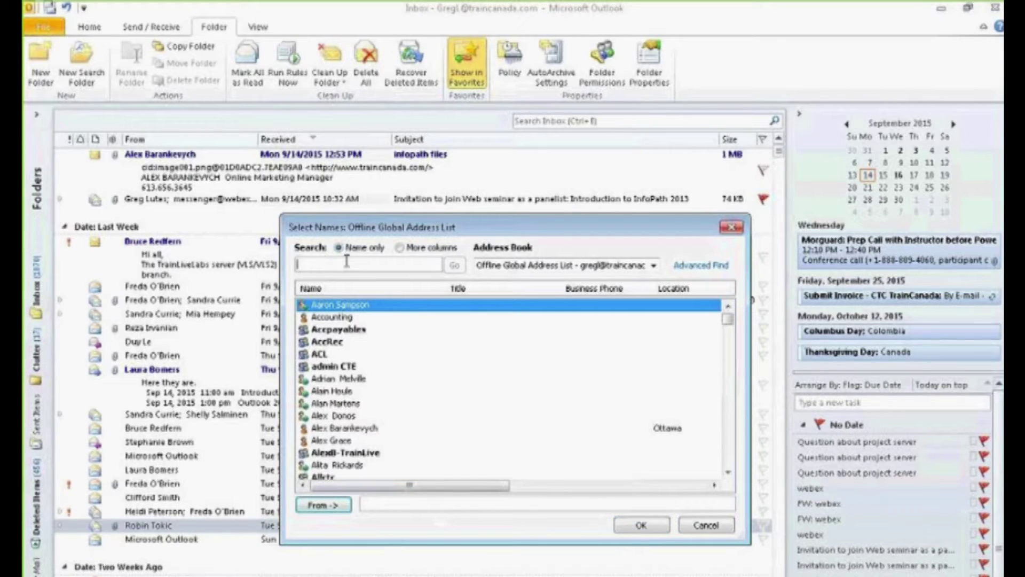
pyautogui.write('Robin')
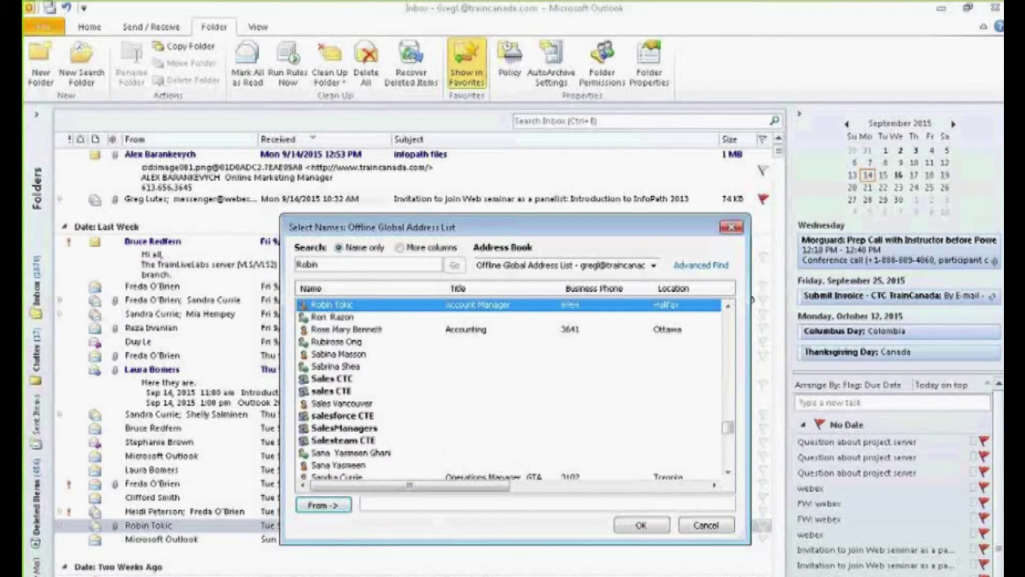
pyautogui.click(323, 504)
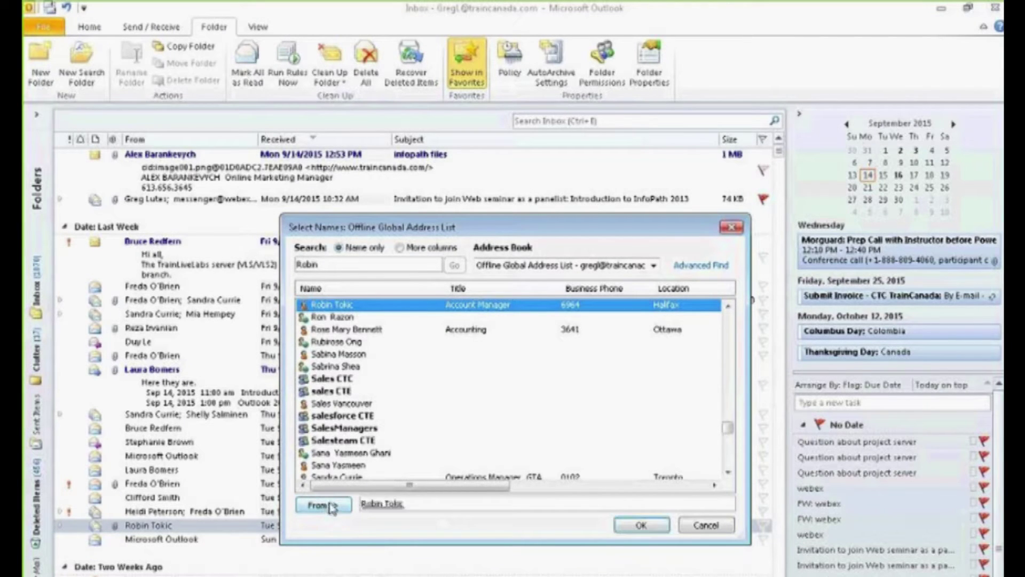
pyautogui.click(635, 526)
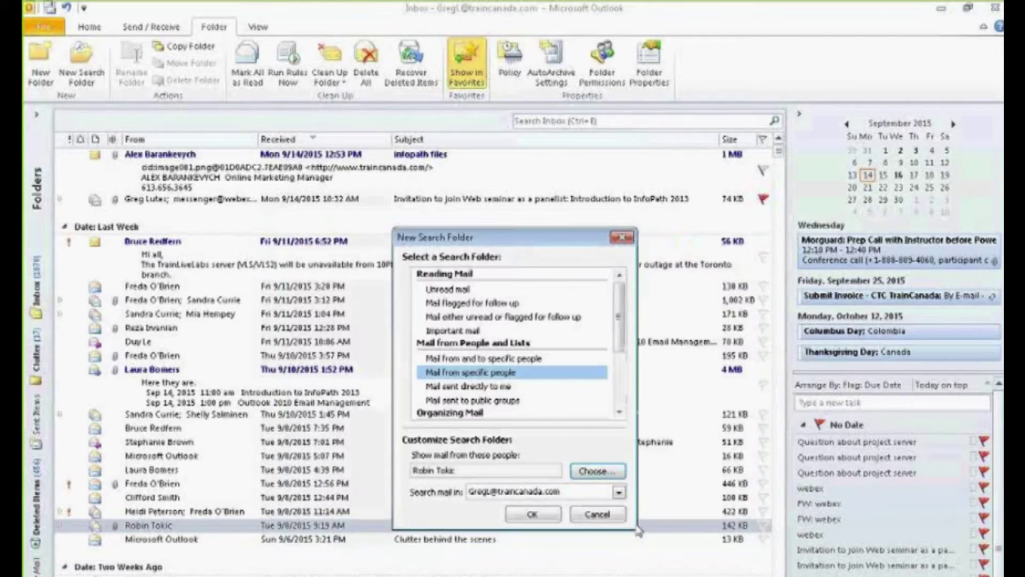
pyautogui.click(538, 518)
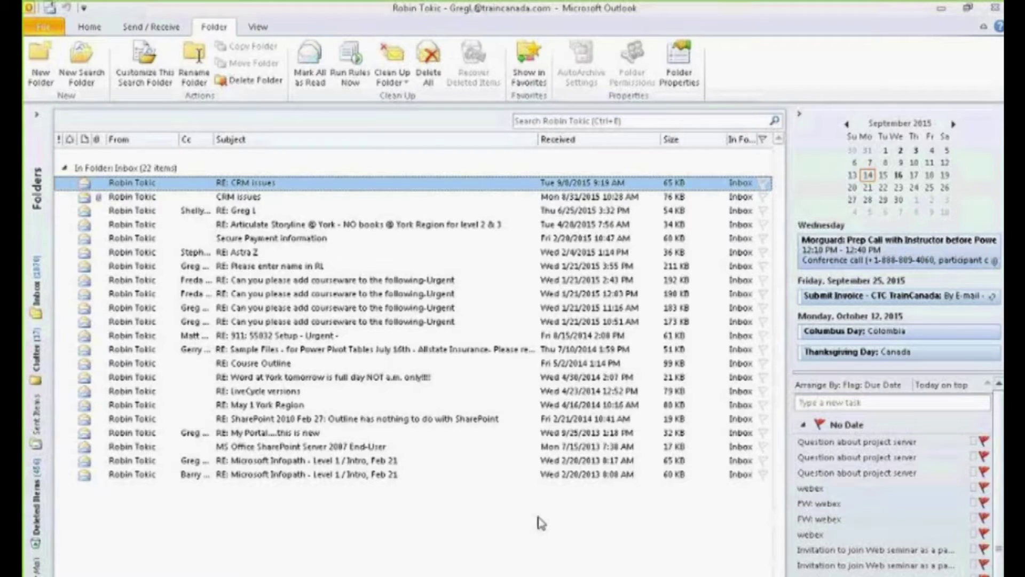
pyautogui.click(39, 118)
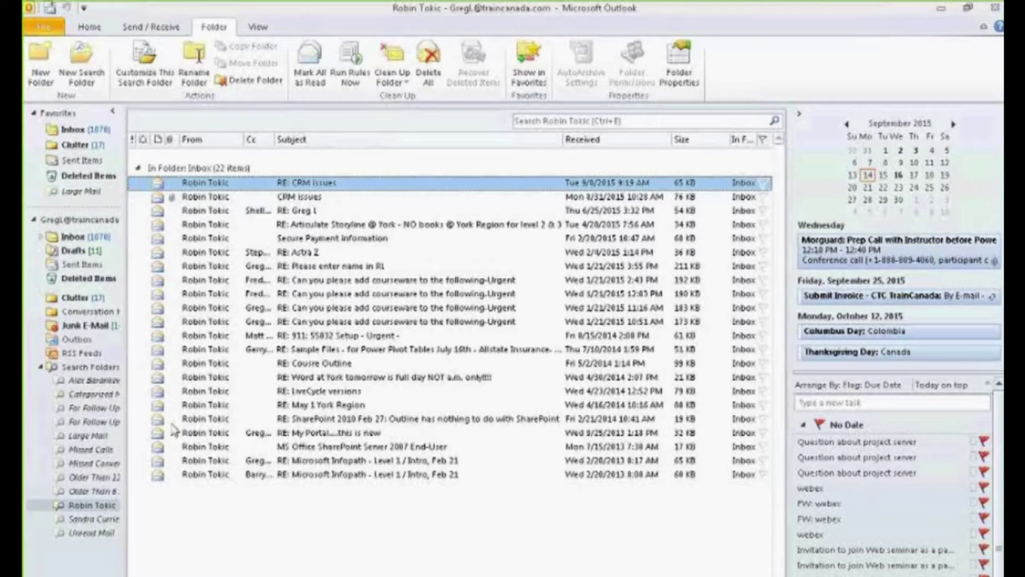
# Widen the Navigation Pane and review the search folders for specific senders, Large Mail, For Follow Up, Missed Calls and Missed Conversations
pyautogui.moveTo(123, 411); pyautogui.dragTo(160, 412)
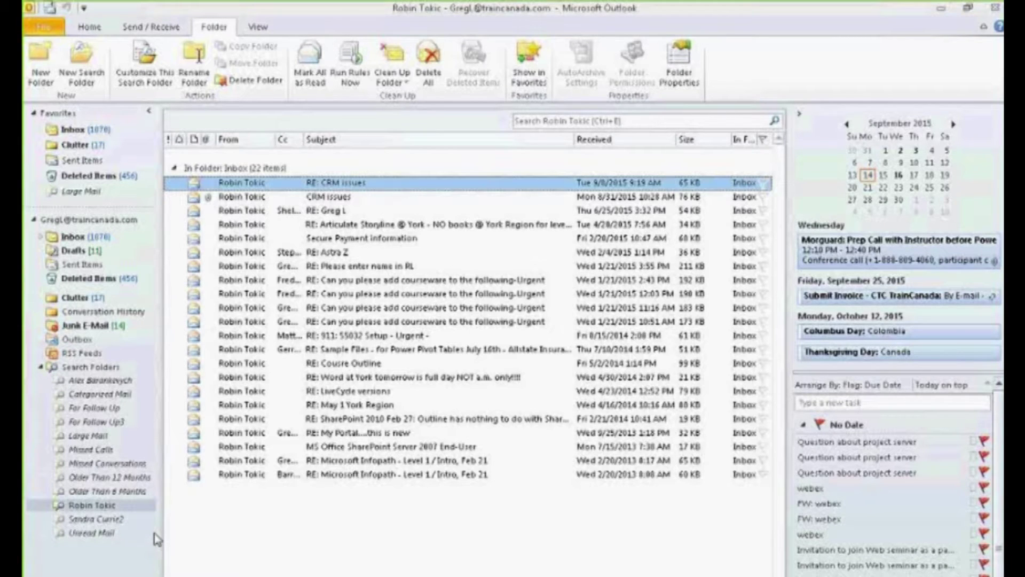
pyautogui.click(100, 519)
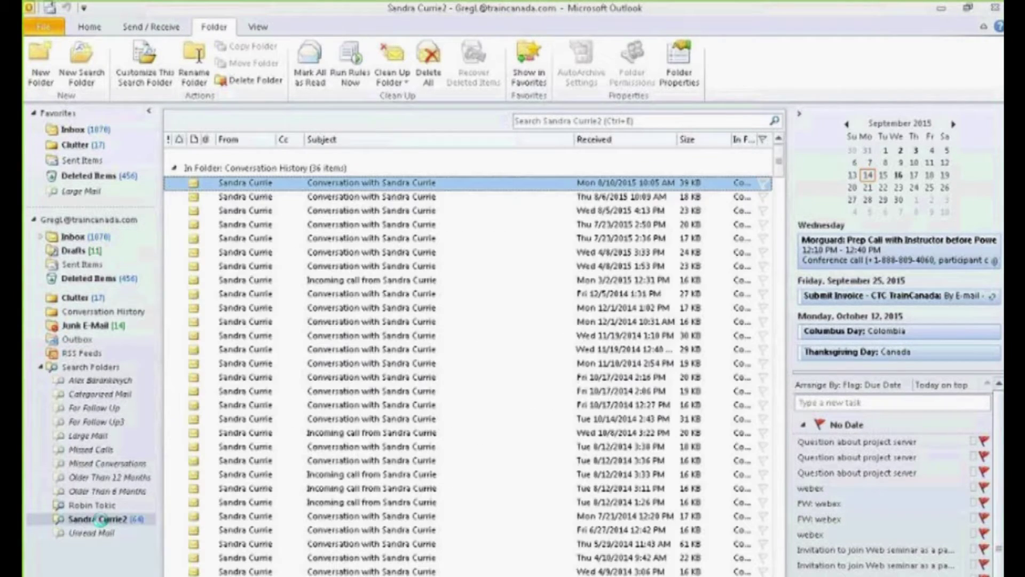
pyautogui.click(97, 436)
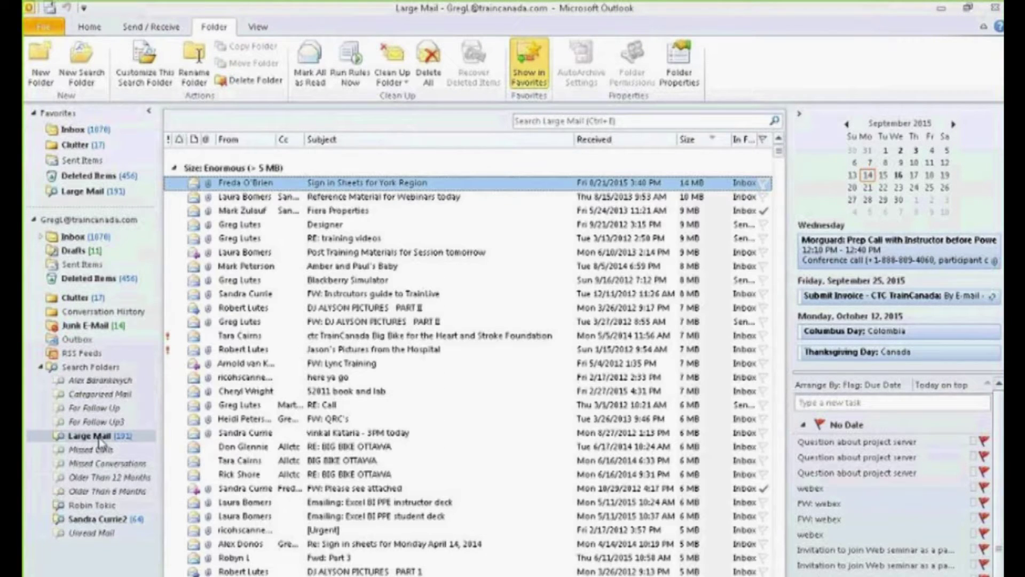
pyautogui.click(103, 381)
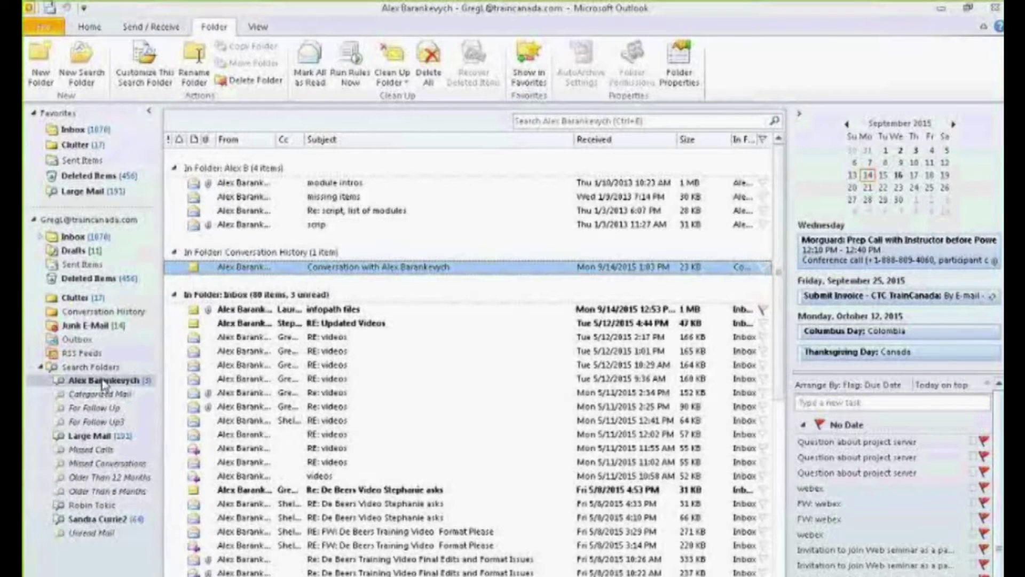
pyautogui.click(101, 408)
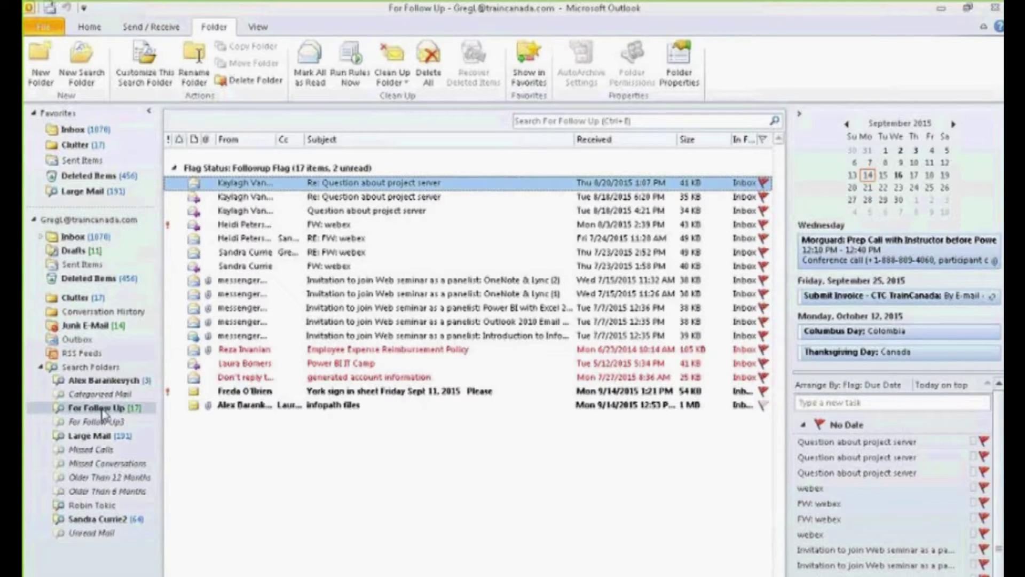
pyautogui.click(79, 451)
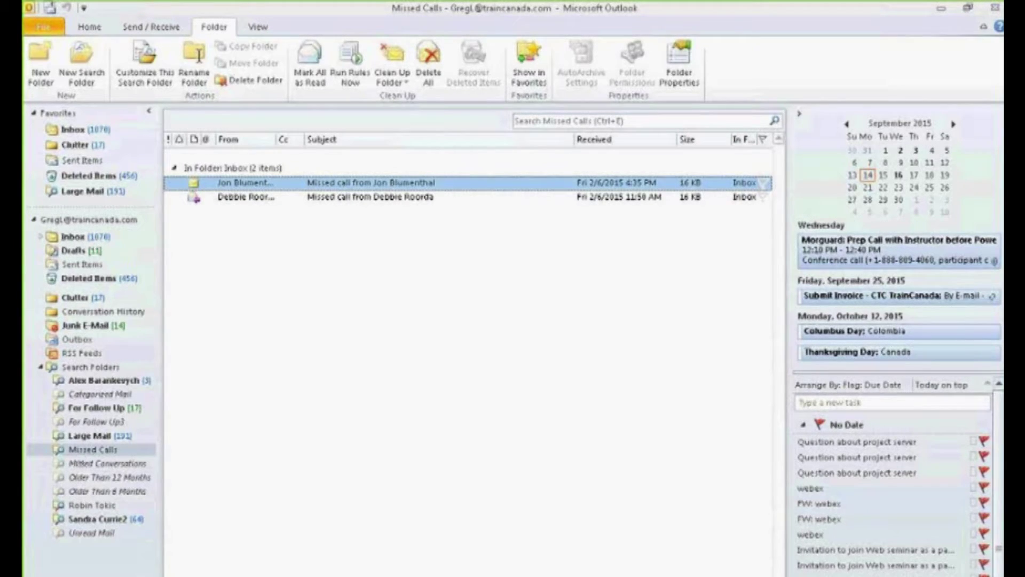
pyautogui.click(124, 464)
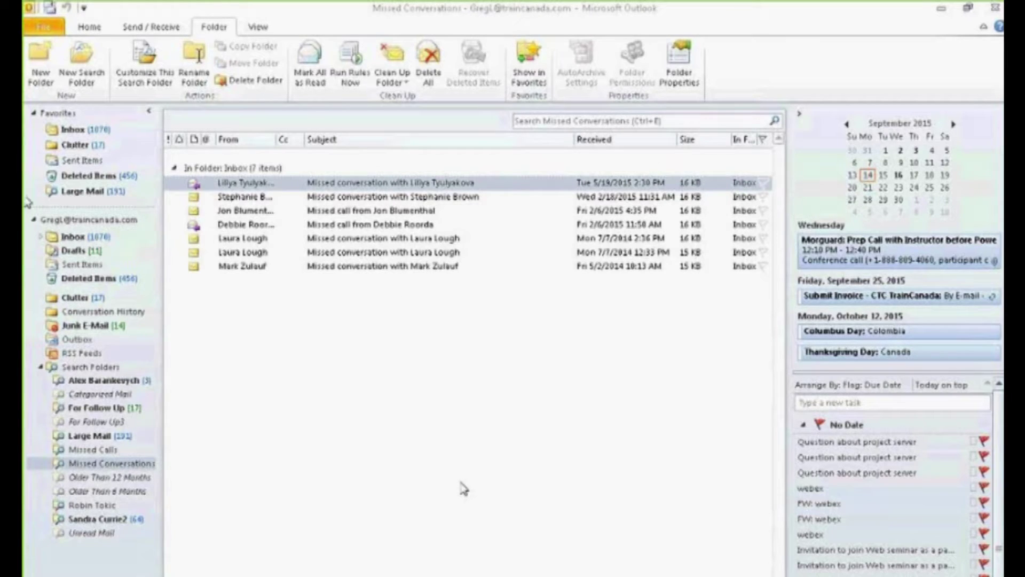
# Collapse and re-expand the mailbox's folder tree, and return to the Inbox
pyautogui.click(35, 222)
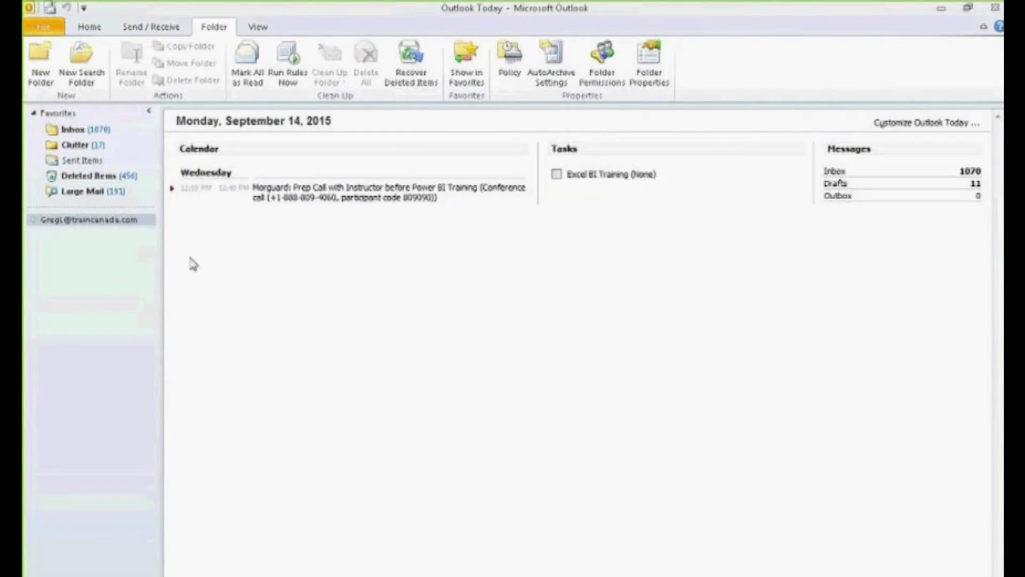
pyautogui.click(34, 221)
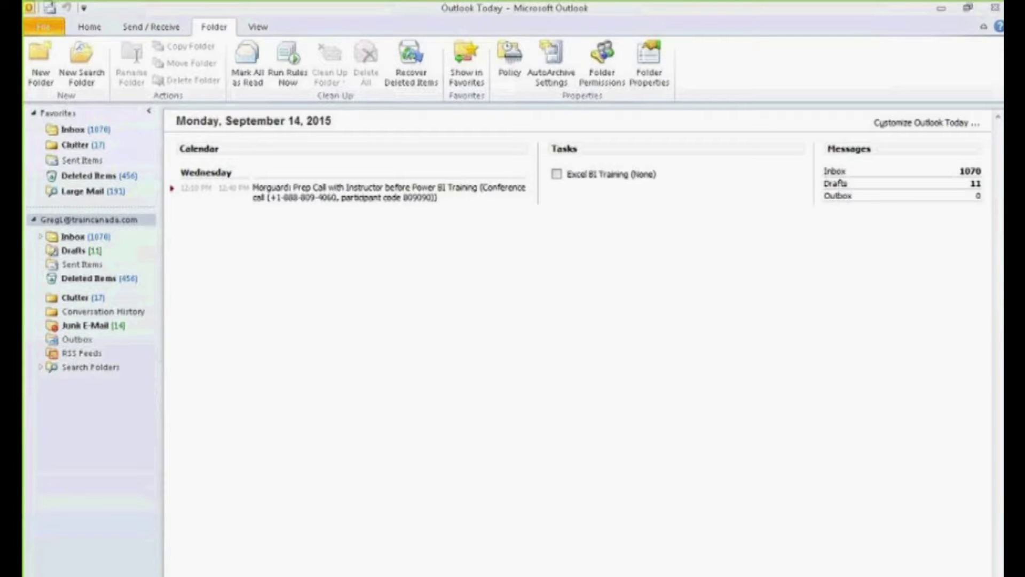
pyautogui.click(256, 30)
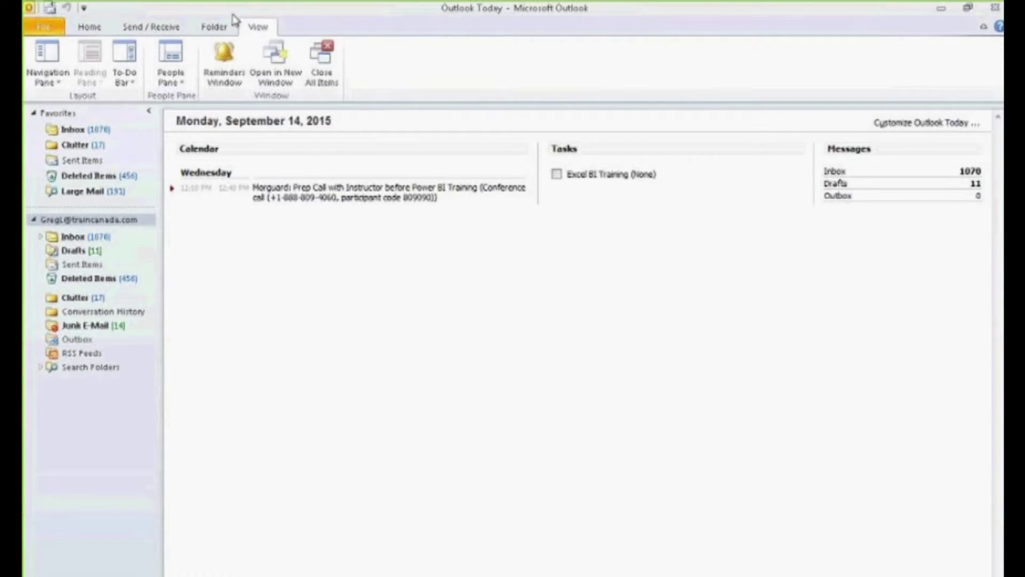
pyautogui.click(80, 219)
pyautogui.click(78, 238)
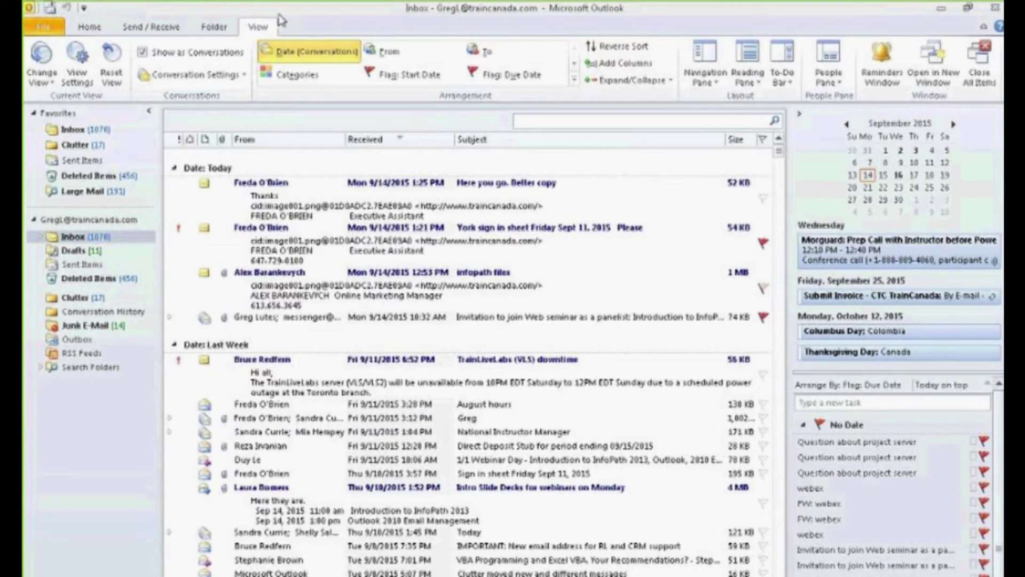
# Review the conditional formatting rules in the Inbox's advanced view settings, and close the settings without changes
pyautogui.click(79, 68)
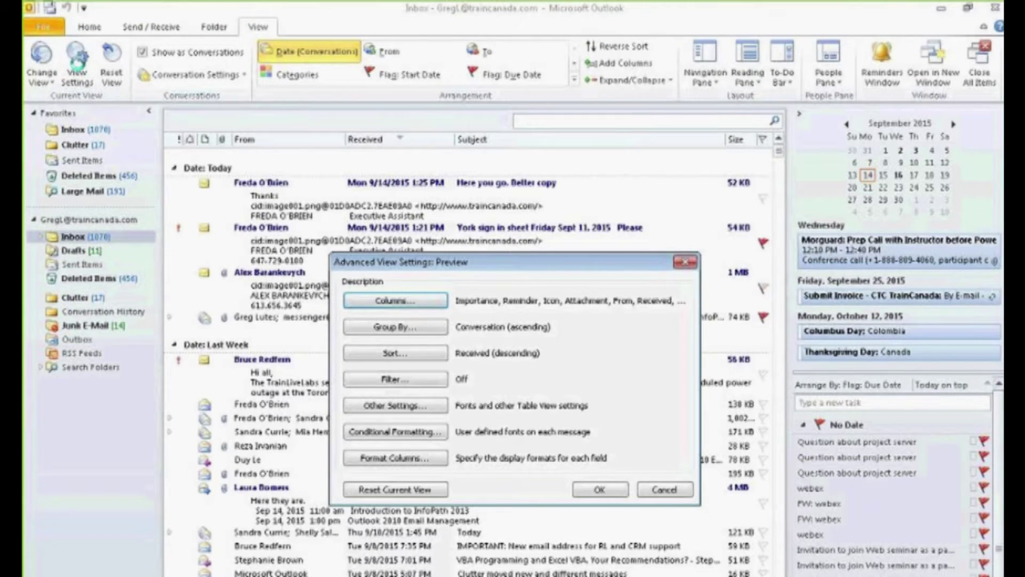
pyautogui.click(408, 439)
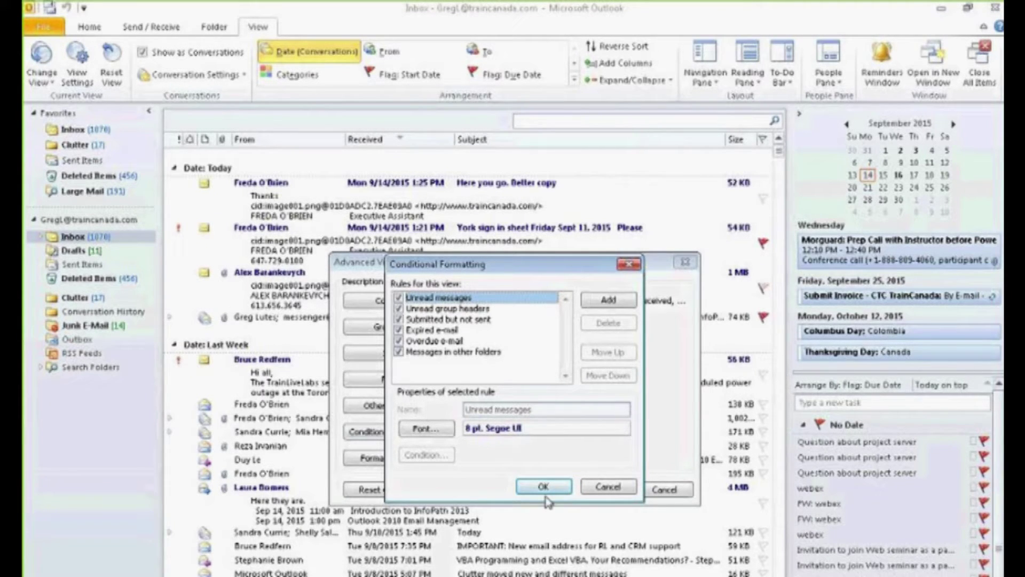
pyautogui.click(598, 486)
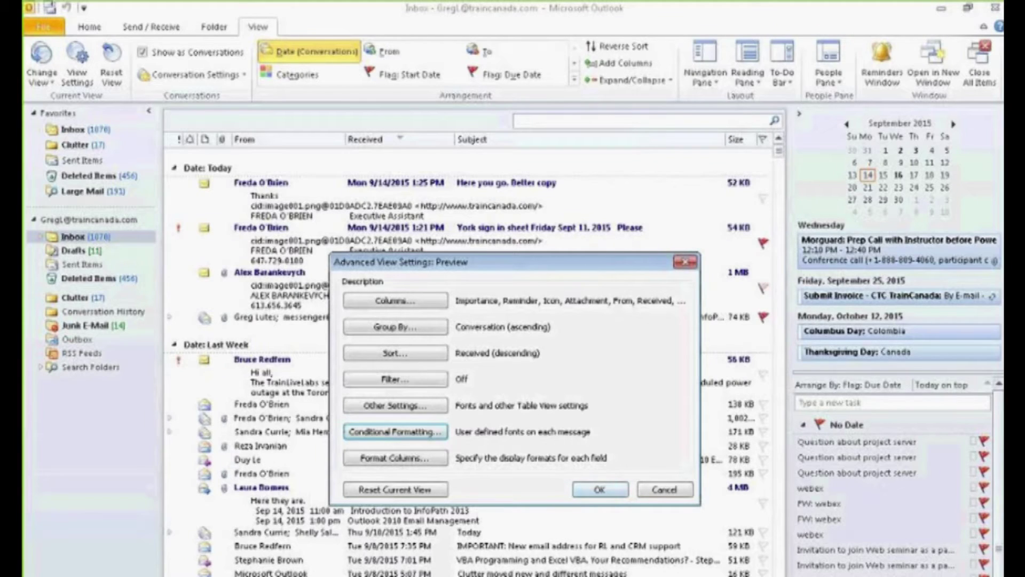
pyautogui.click(395, 431)
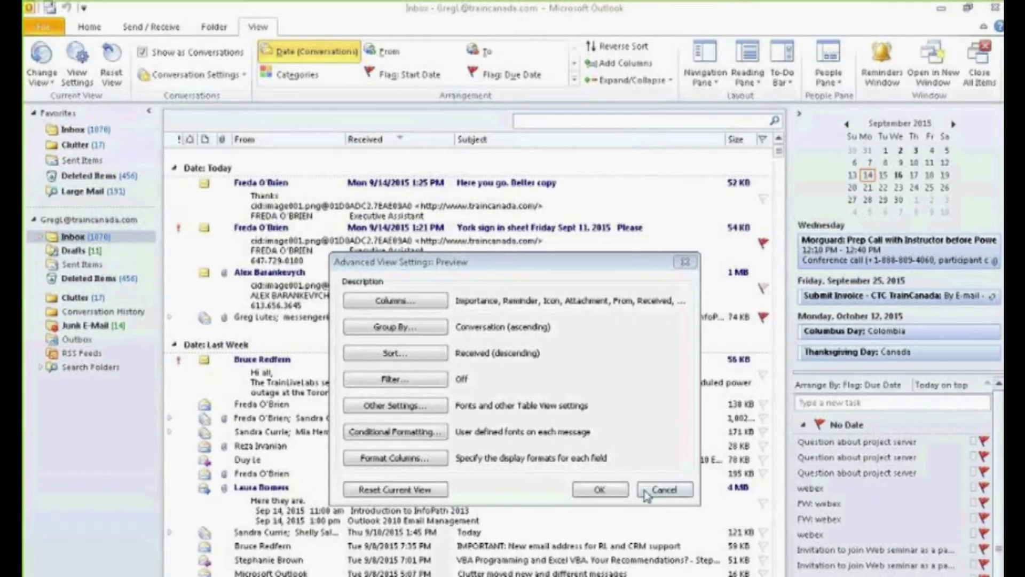
pyautogui.click(664, 490)
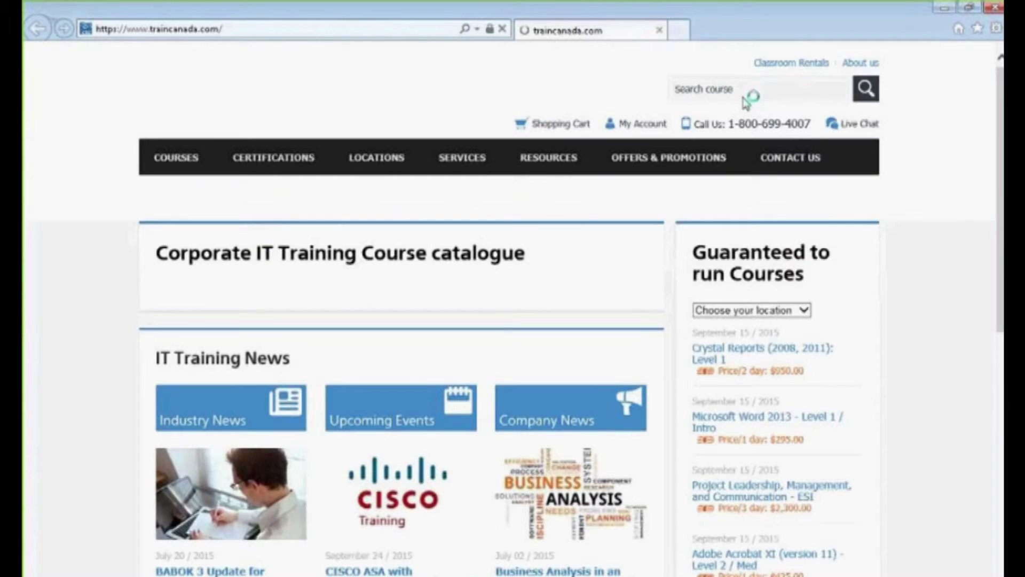
# Switch to Internet Explorer, show its menu bar, look at the Send to OneNote command on the traincanada.com page, and close the browser
pyautogui.click(995, 29)
pyautogui.click(790, 22)
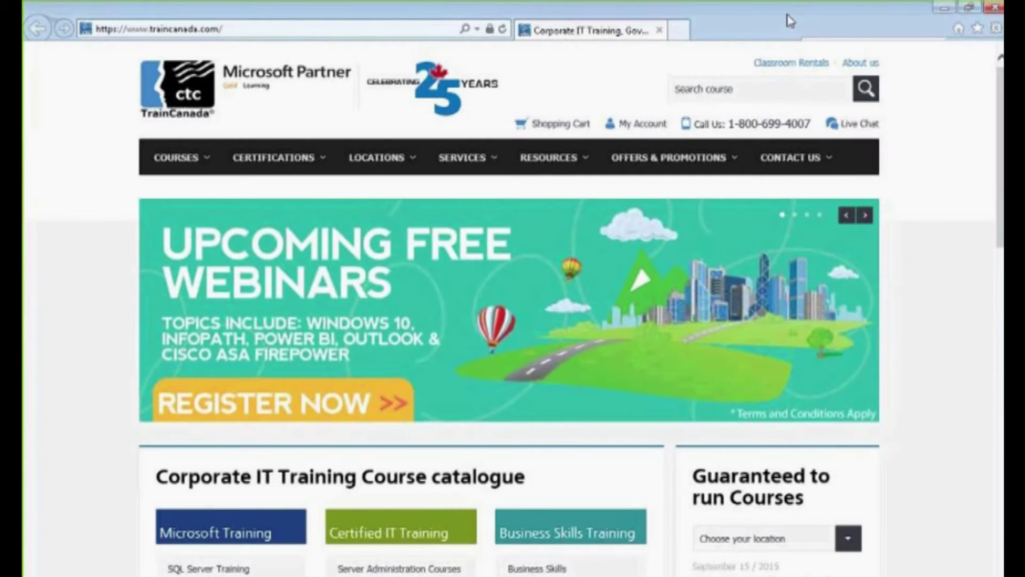
pyautogui.rightClick(801, 19)
pyautogui.click(833, 24)
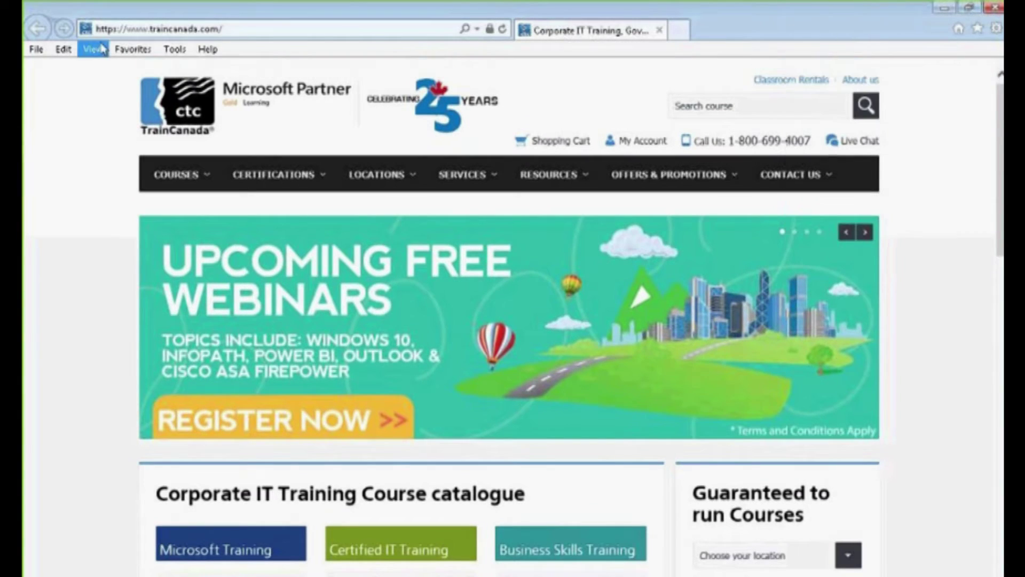
pyautogui.click(175, 49)
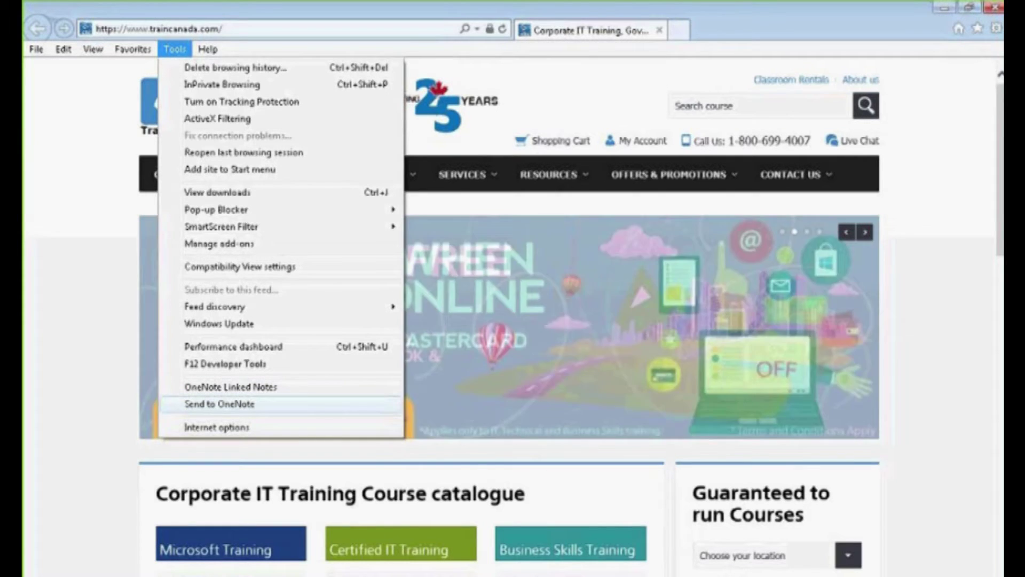
pyautogui.click(967, 8)
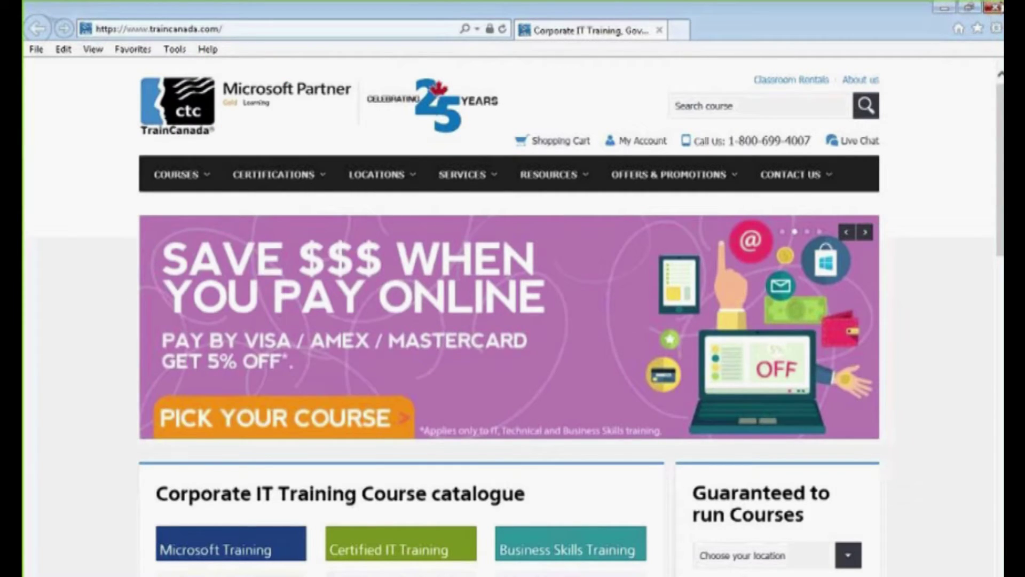
pyautogui.click(991, 6)
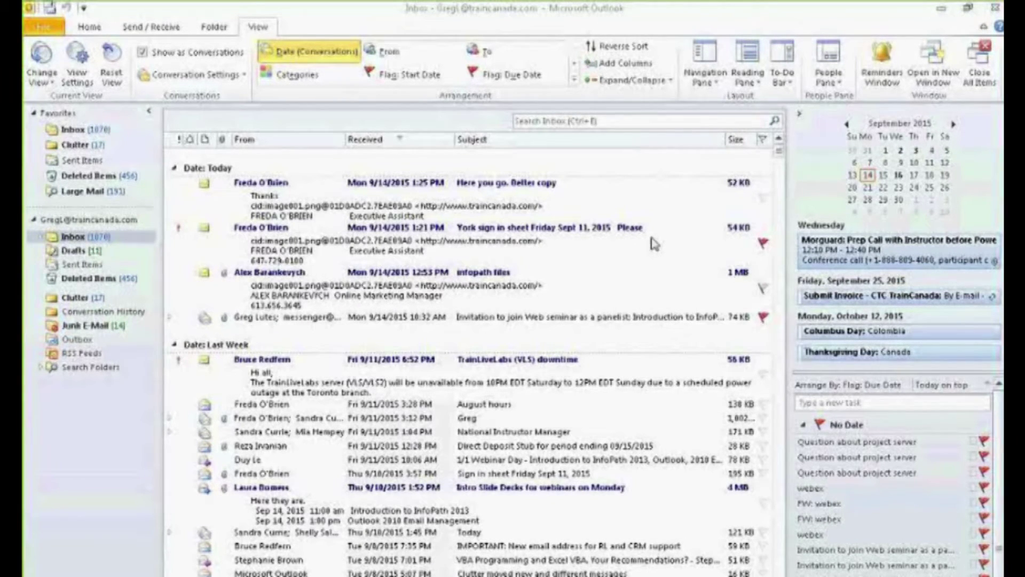
# Start a new search folder and review the available types, including mail sent to public groups, from specific people and with specific words
pyautogui.click(216, 27)
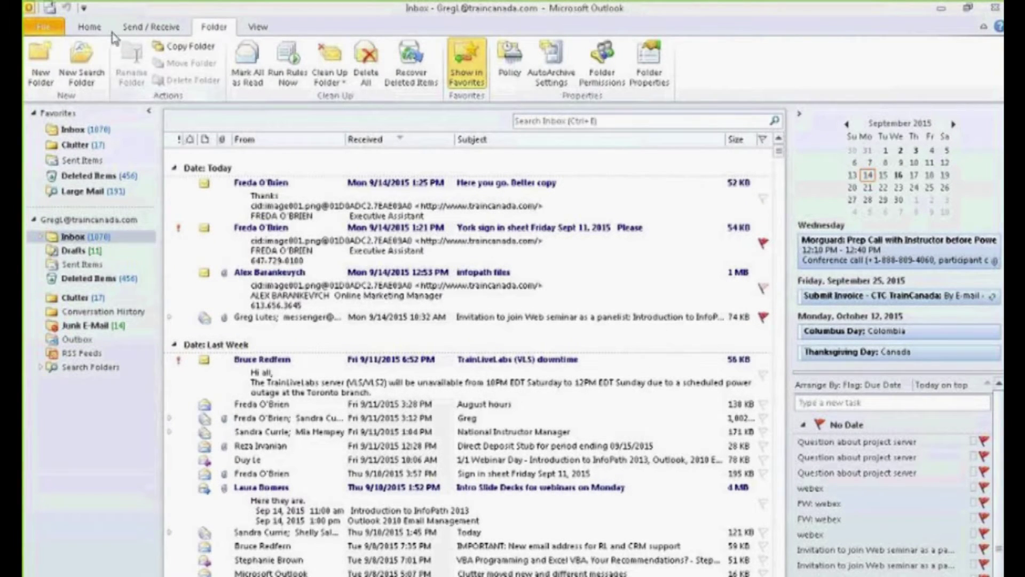
pyautogui.click(80, 77)
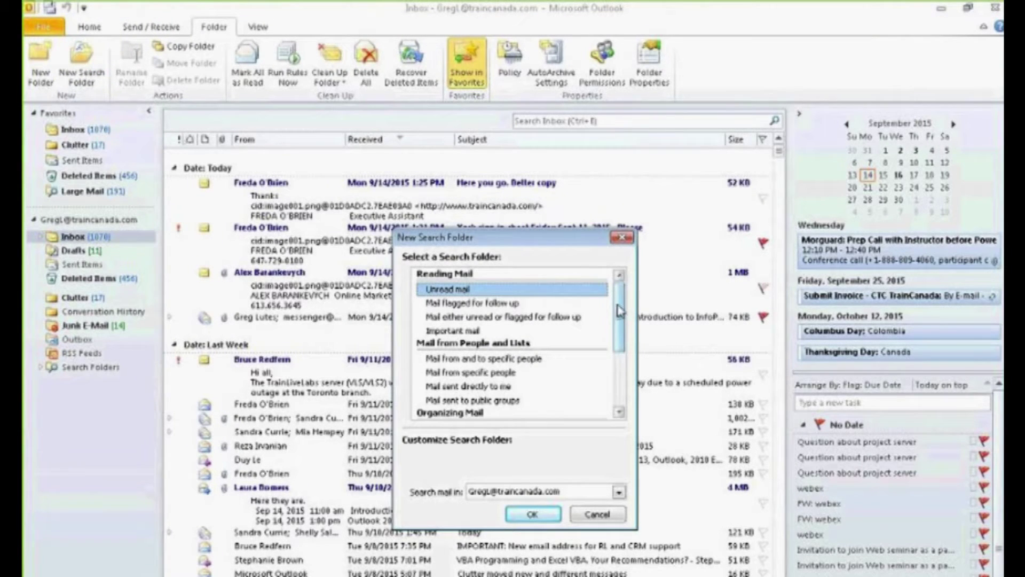
pyautogui.moveTo(619, 313); pyautogui.dragTo(614, 386)
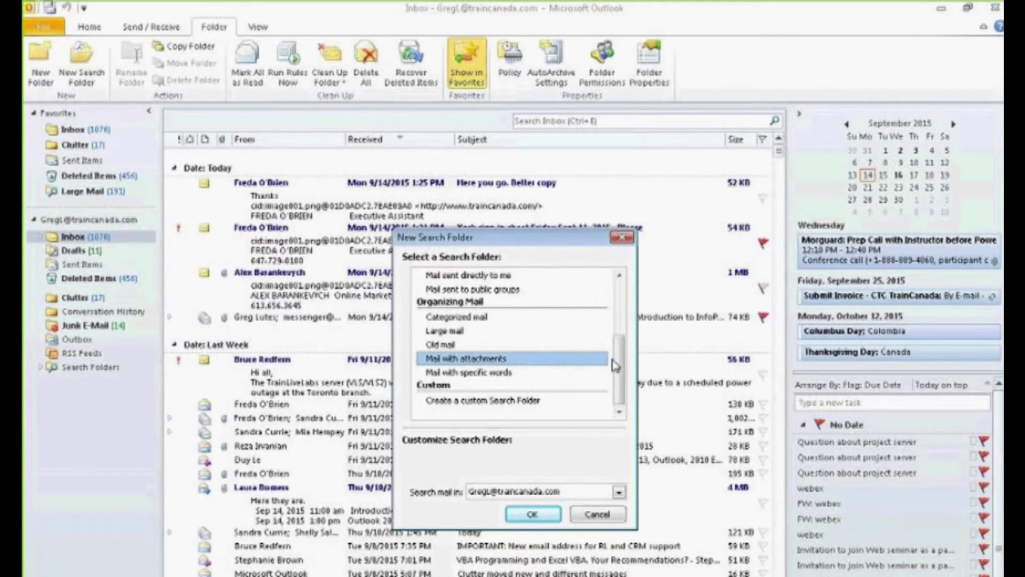
pyautogui.click(472, 289)
pyautogui.moveTo(619, 347); pyautogui.dragTo(624, 296)
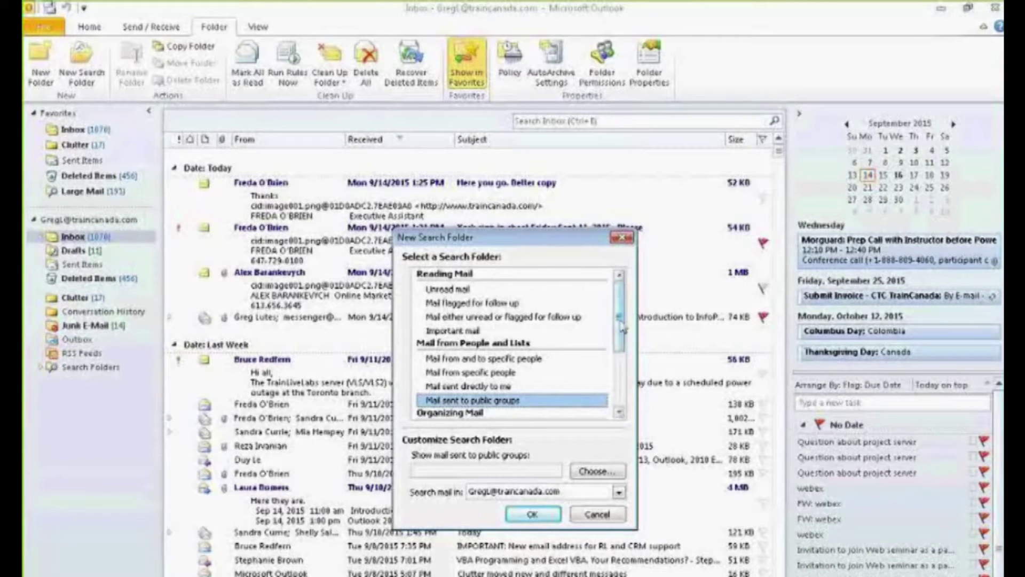
pyautogui.click(501, 372)
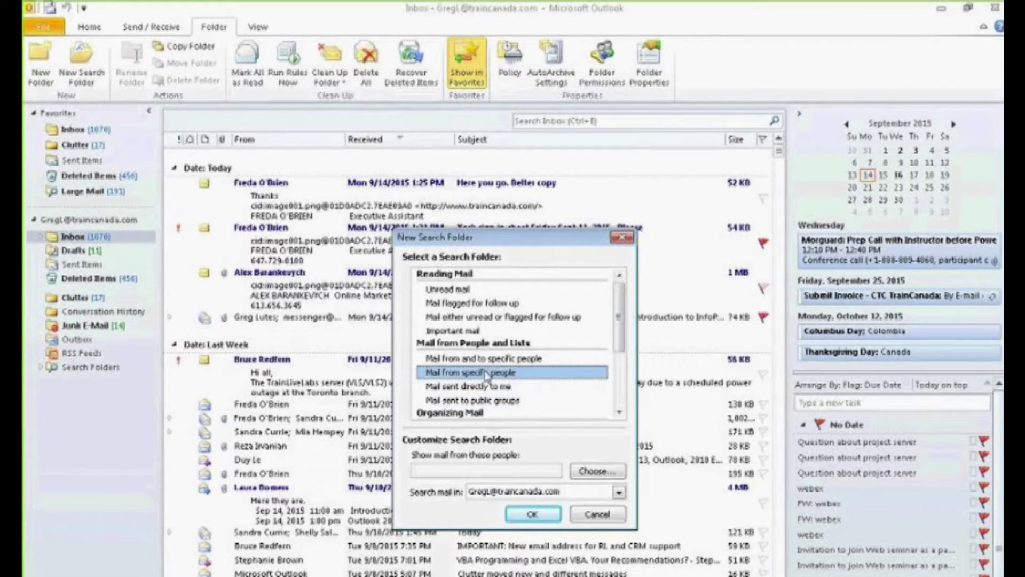
pyautogui.click(485, 387)
pyautogui.scroll(-3, 598, 352)
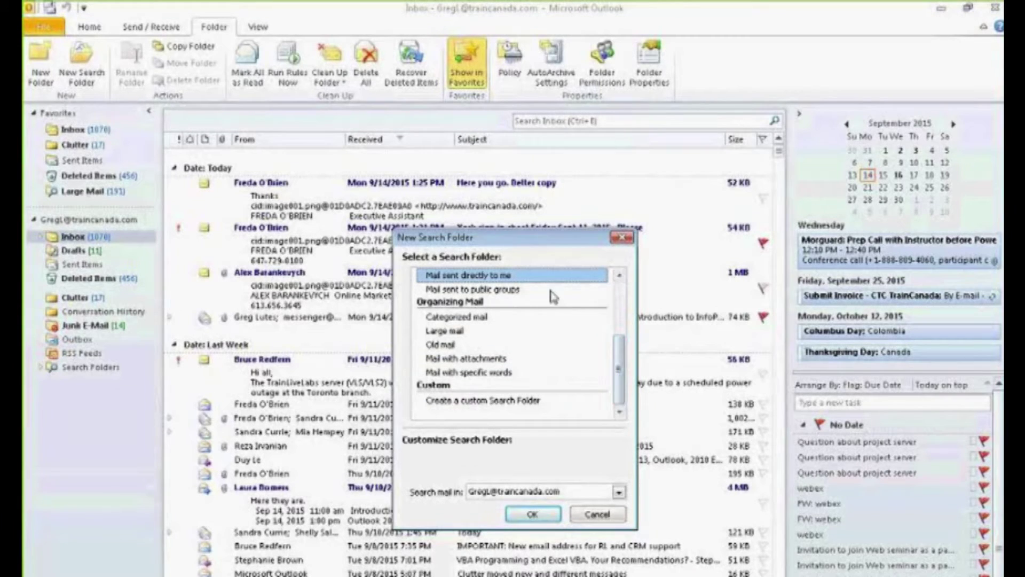
pyautogui.click(468, 373)
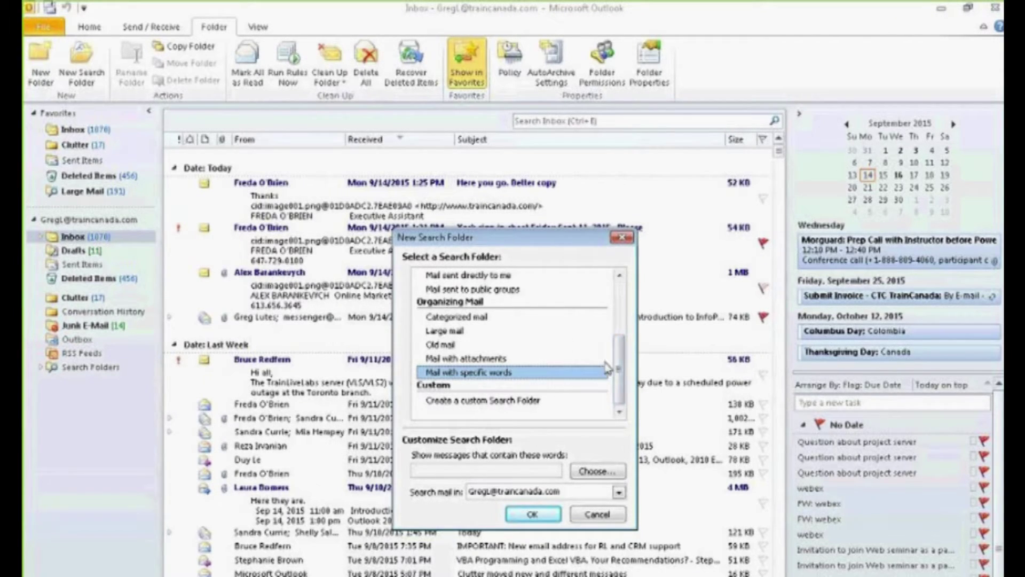
# Examine the criteria of a custom search folder, including which message fields can be searched, and cancel the new search folder
pyautogui.click(491, 403)
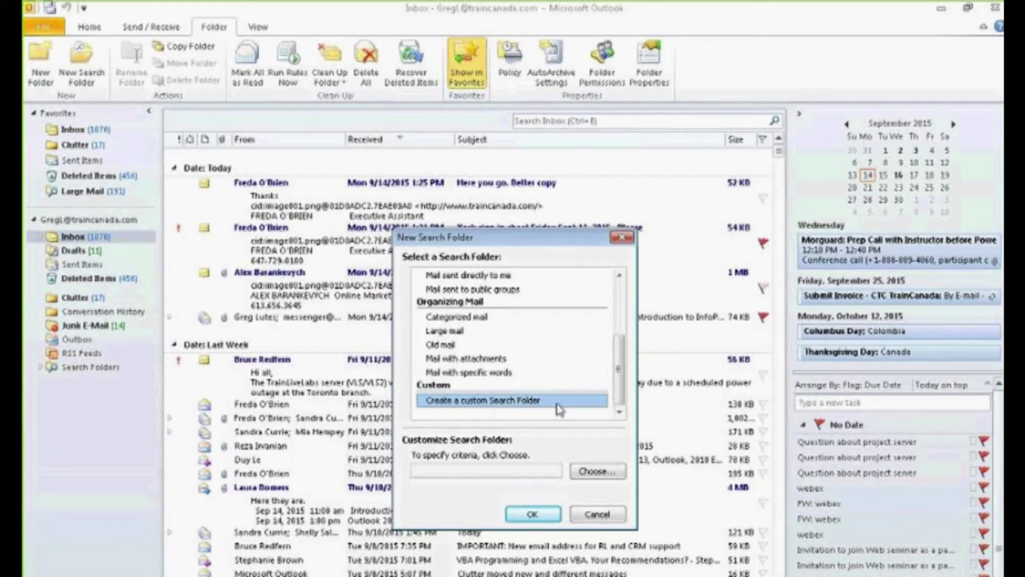
pyautogui.click(602, 475)
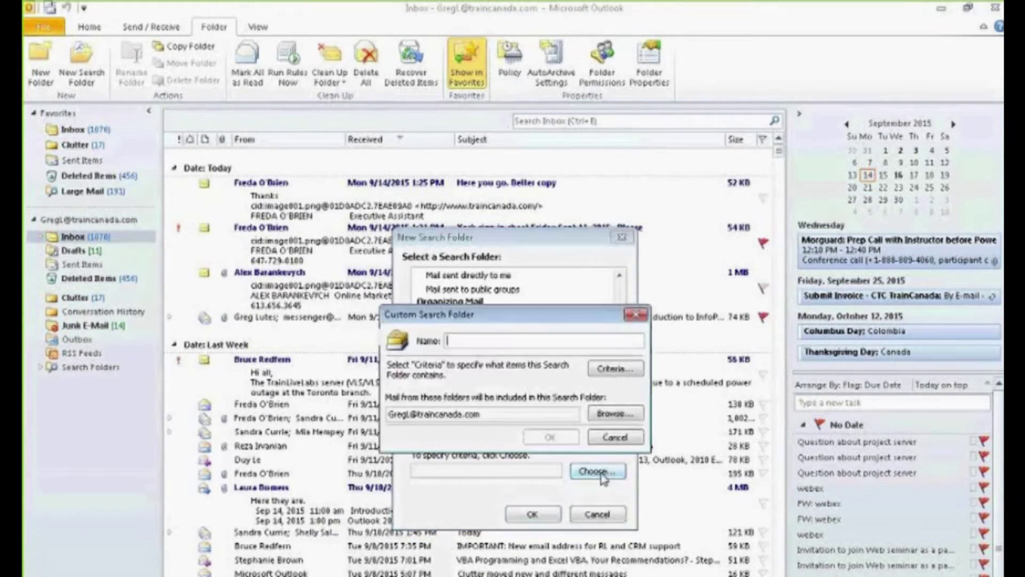
pyautogui.click(629, 368)
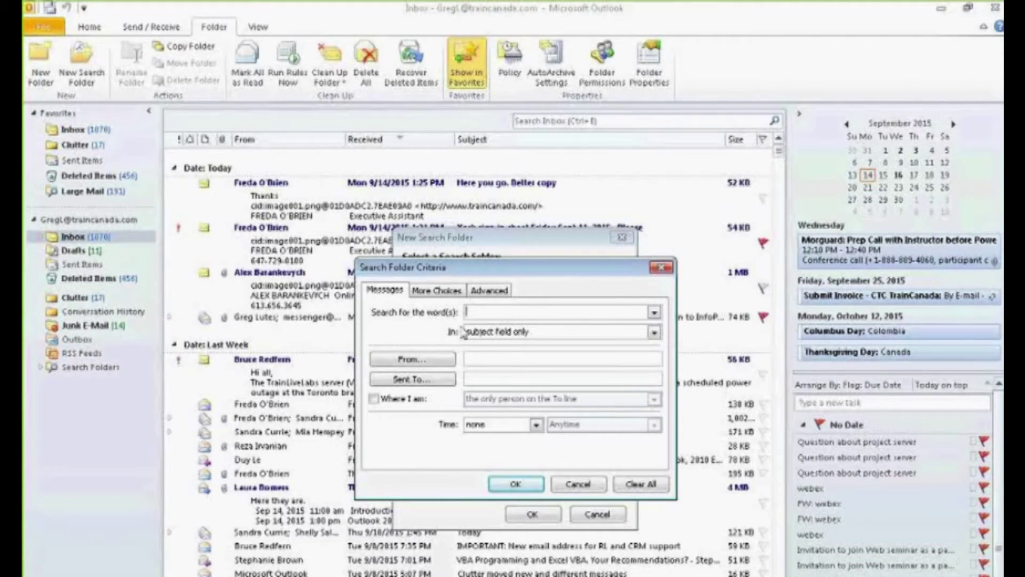
pyautogui.click(609, 332)
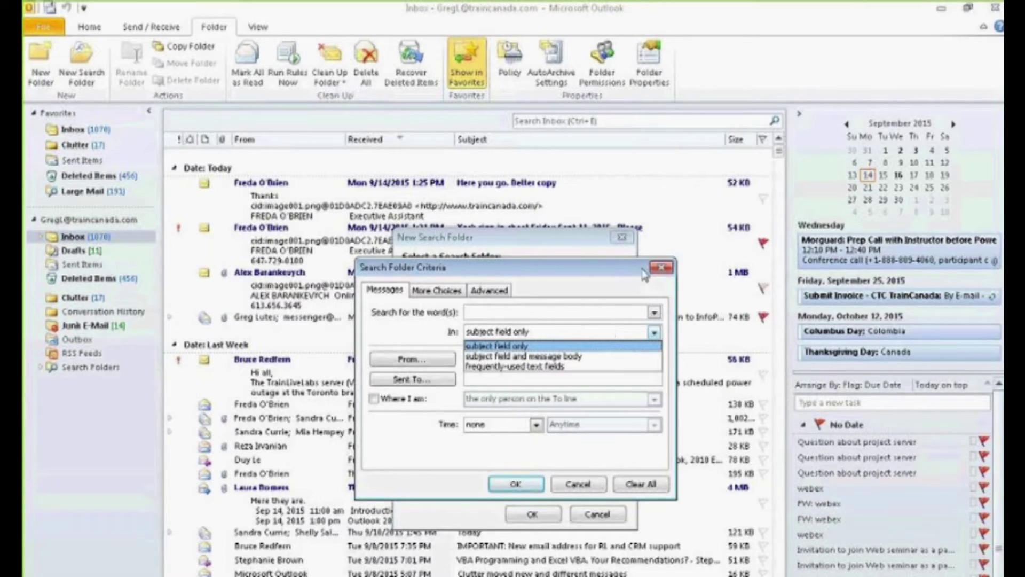
pyautogui.click(662, 270)
pyautogui.click(662, 267)
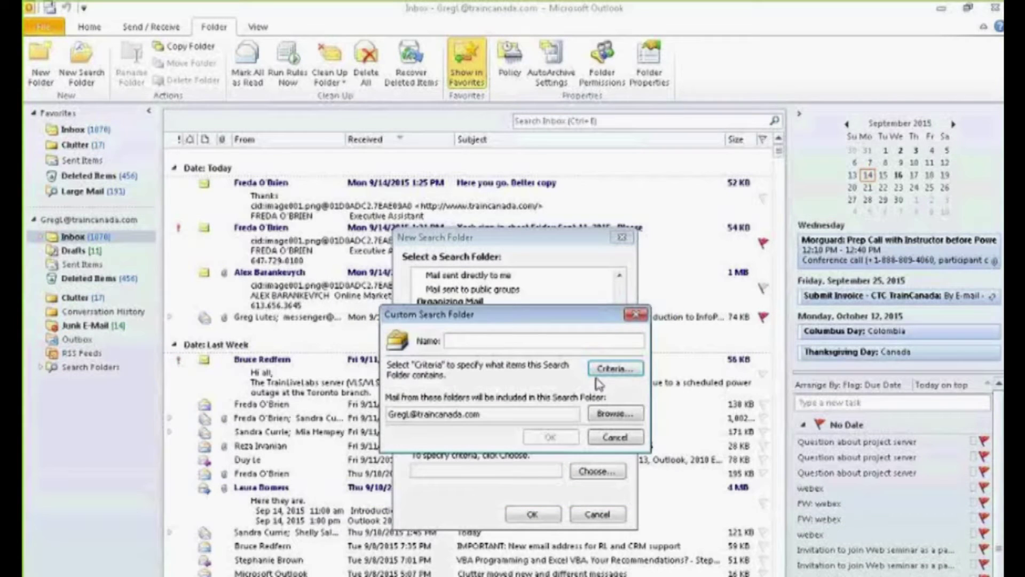
pyautogui.click(620, 440)
pyautogui.click(597, 514)
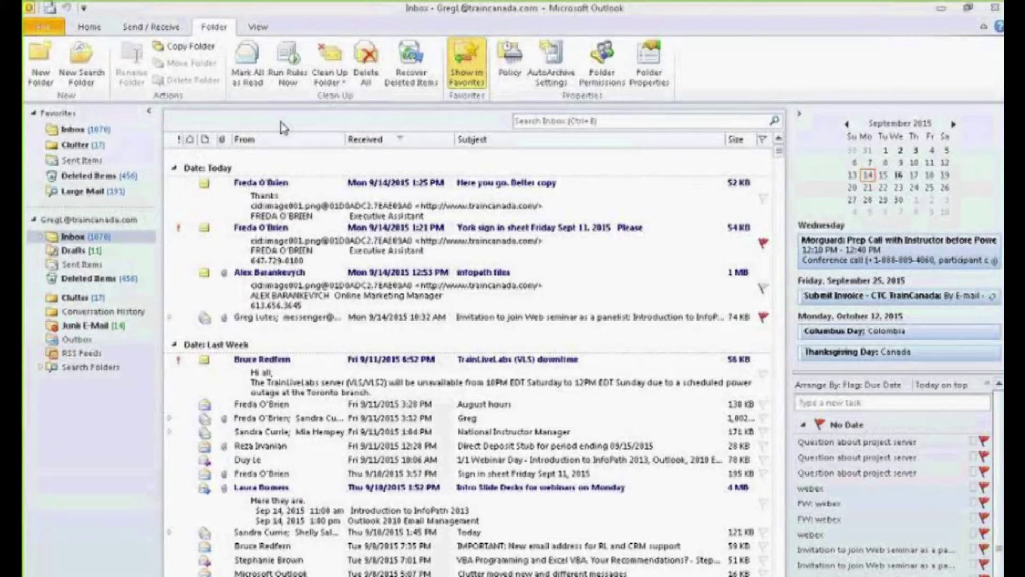
# Review the Sort criteria in the Inbox's advanced view settings, and close the settings without changes
pyautogui.click(259, 29)
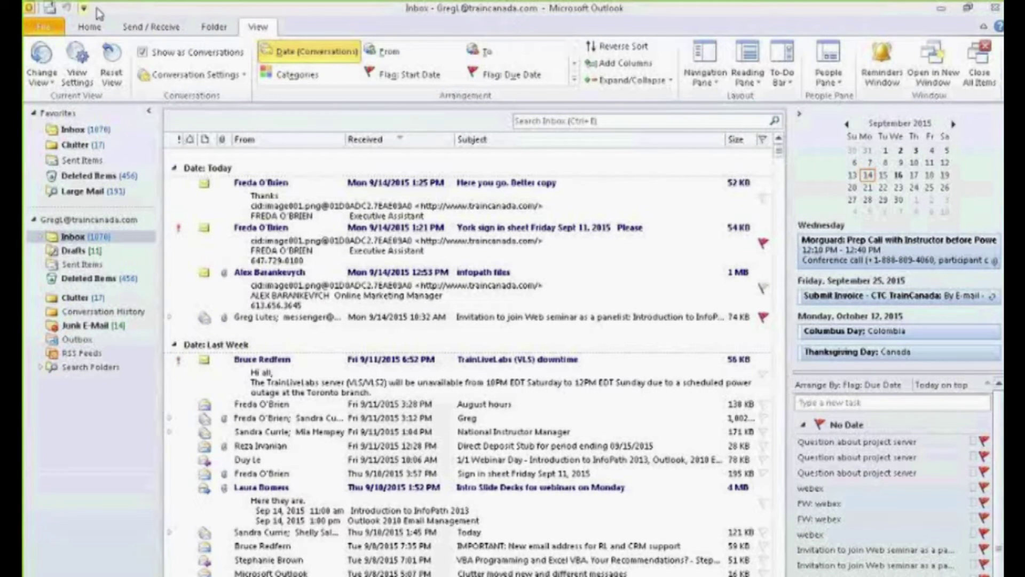
pyautogui.click(75, 74)
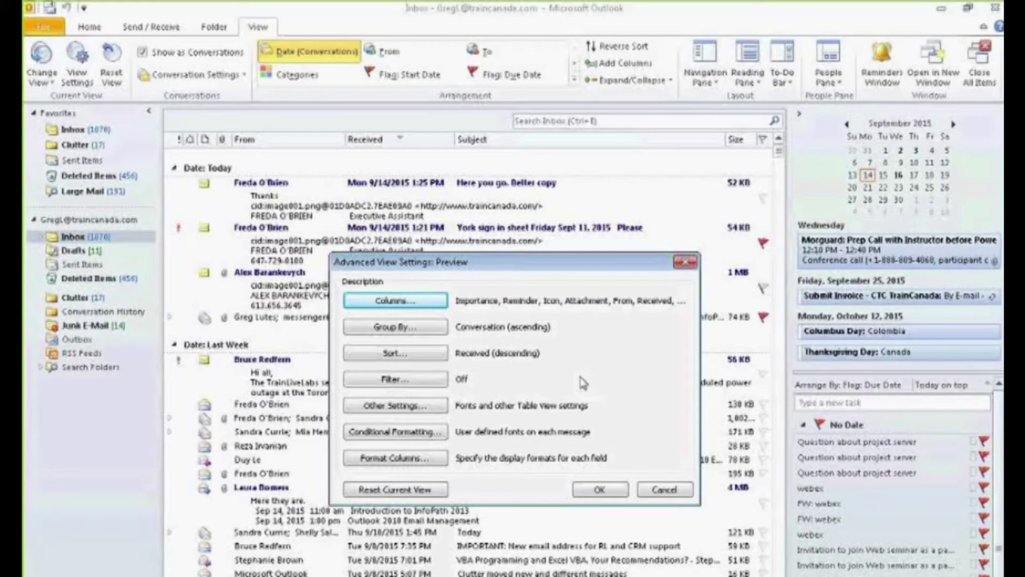
pyautogui.click(391, 354)
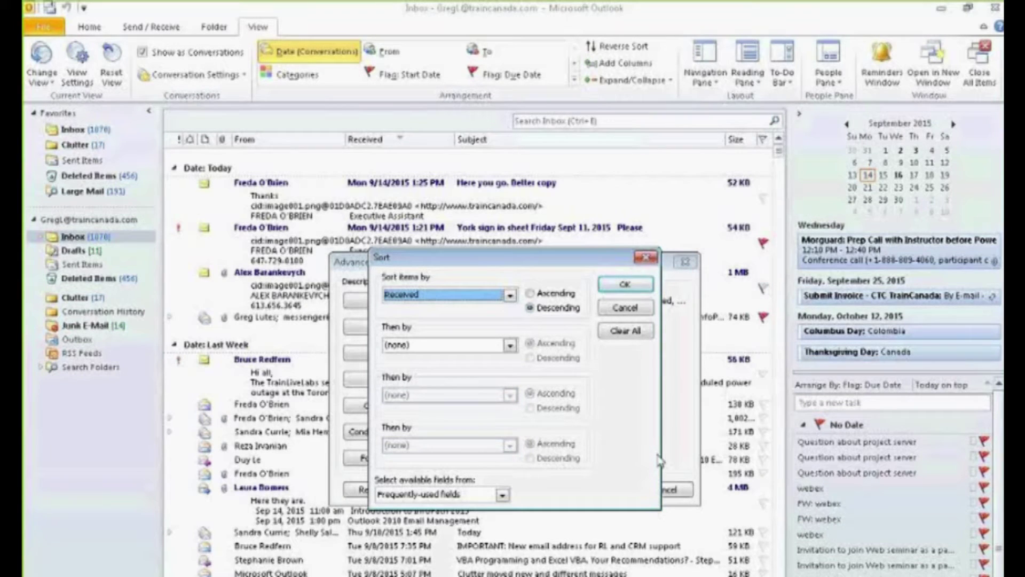
pyautogui.click(614, 283)
pyautogui.click(685, 262)
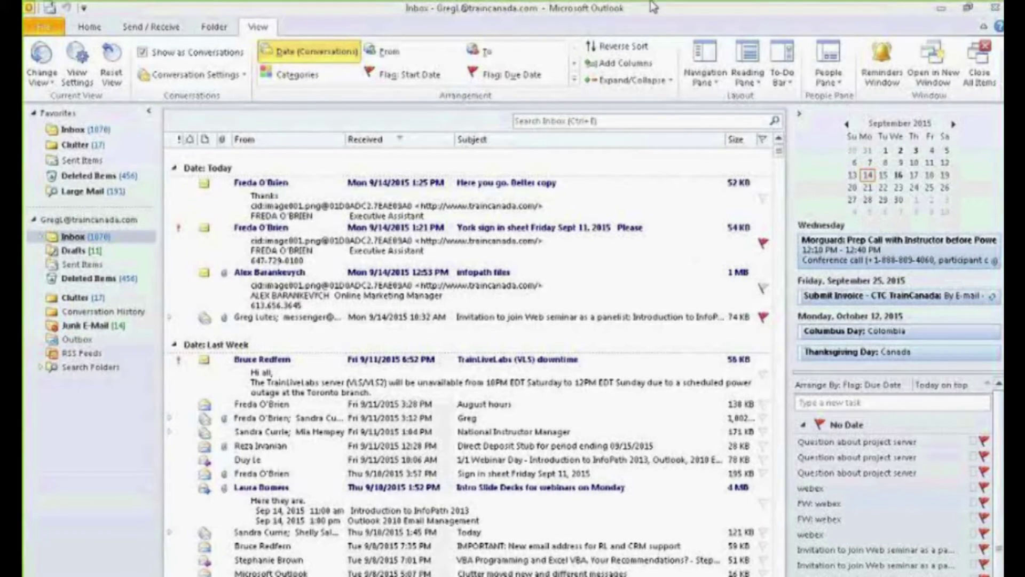
# Reopen the Inbox view's Sort options, examine the fields available for a second sort level, and cancel the sort
pyautogui.click(90, 67)
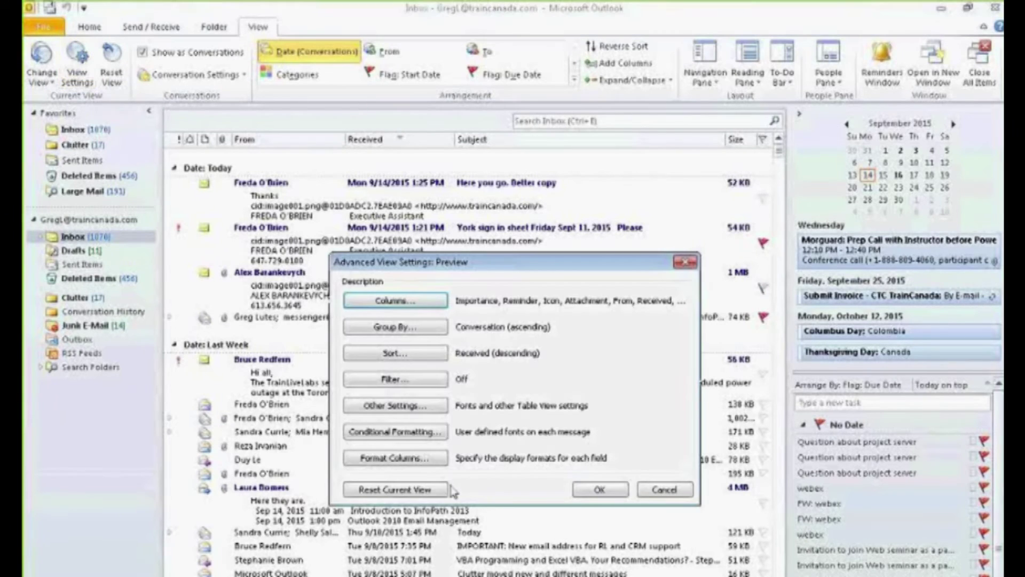
pyautogui.click(403, 359)
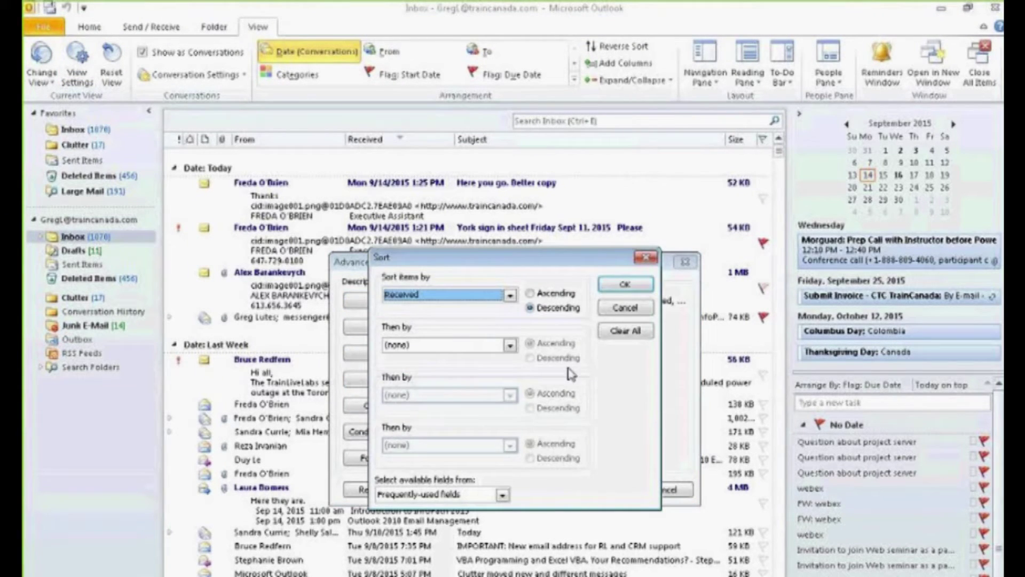
pyautogui.click(510, 345)
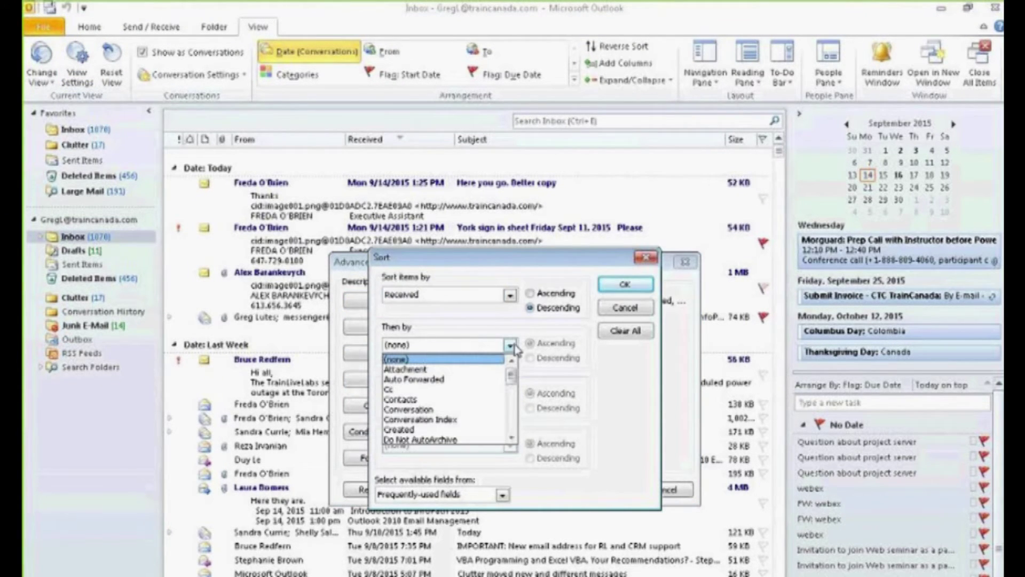
pyautogui.click(511, 437)
pyautogui.click(511, 438)
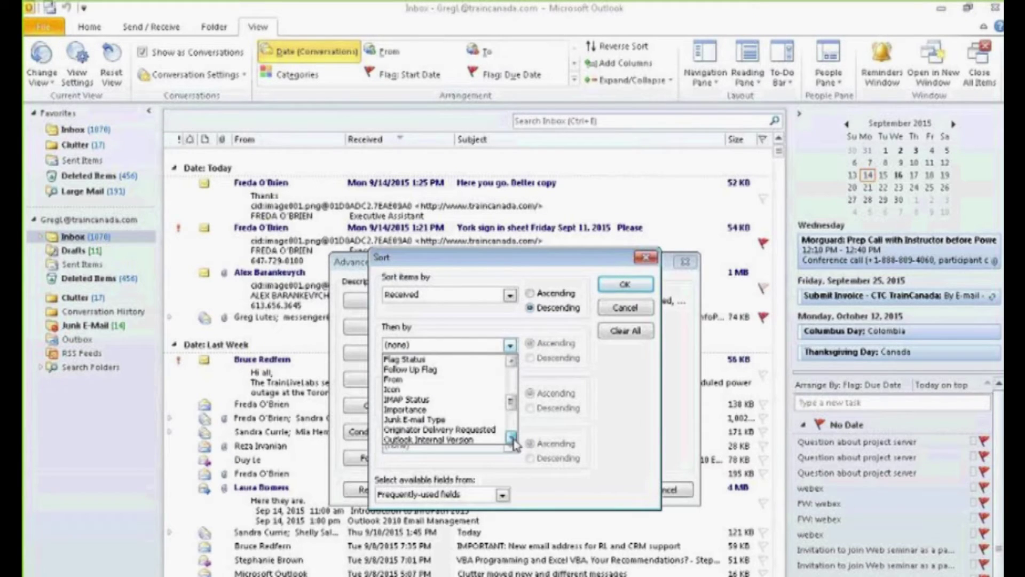
pyautogui.click(511, 437)
pyautogui.click(511, 437)
pyautogui.click(512, 438)
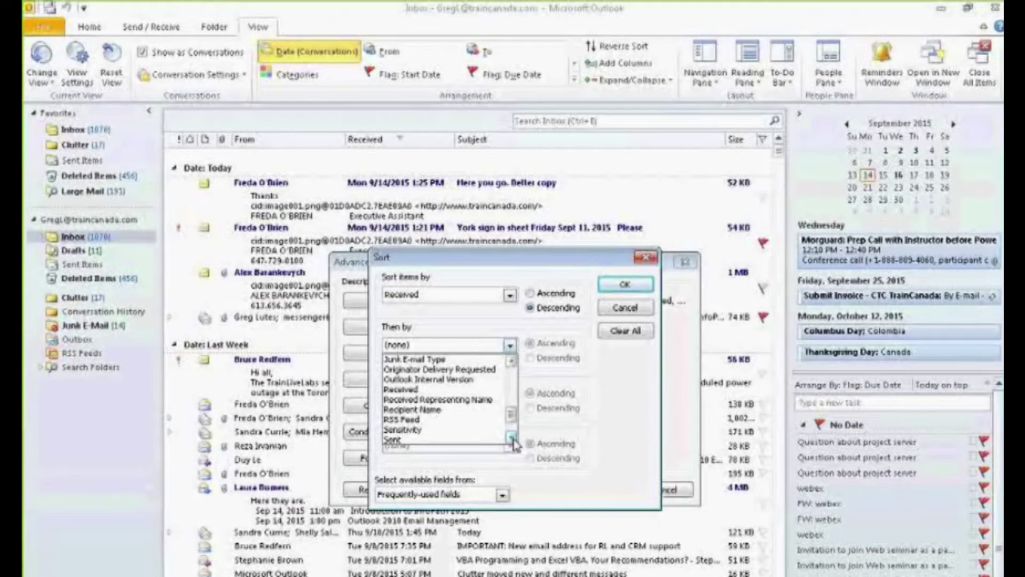
pyautogui.click(512, 438)
pyautogui.click(512, 438)
pyautogui.click(512, 437)
pyautogui.click(512, 438)
pyautogui.moveTo(512, 426); pyautogui.dragTo(511, 361)
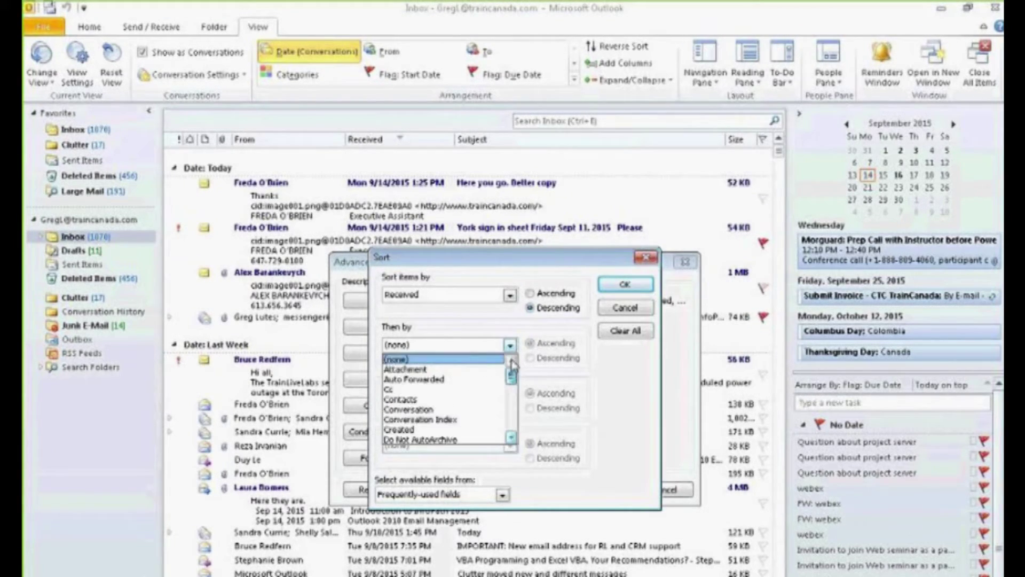
pyautogui.click(511, 316)
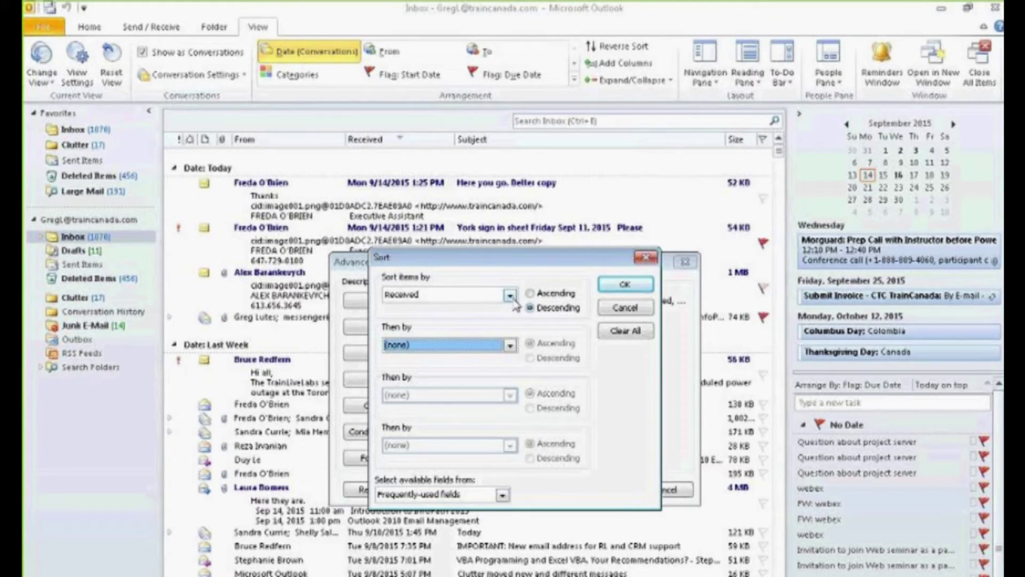
pyautogui.click(510, 345)
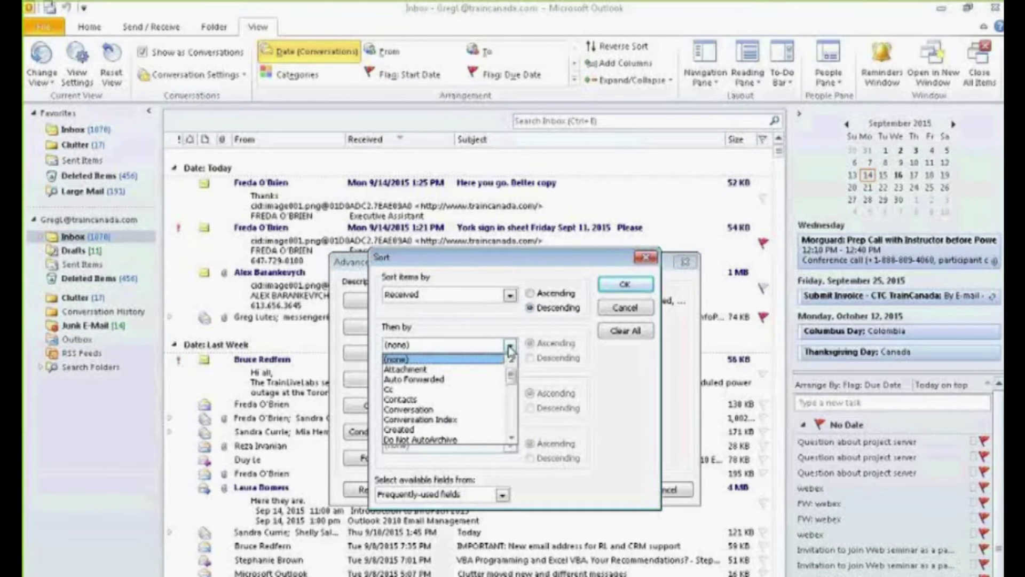
pyautogui.click(513, 438)
pyautogui.click(513, 439)
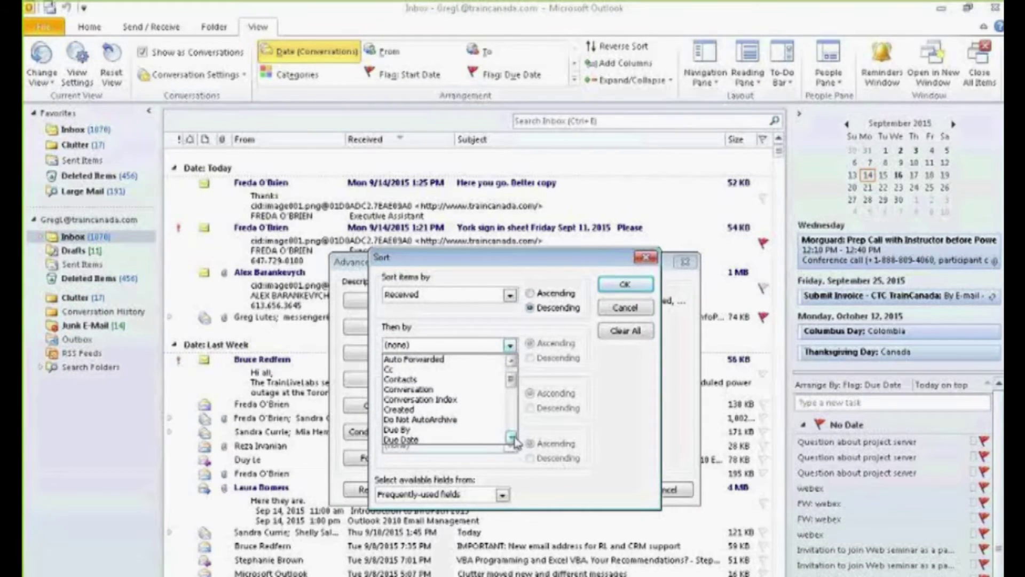
pyautogui.click(512, 439)
pyautogui.click(512, 439)
pyautogui.click(513, 438)
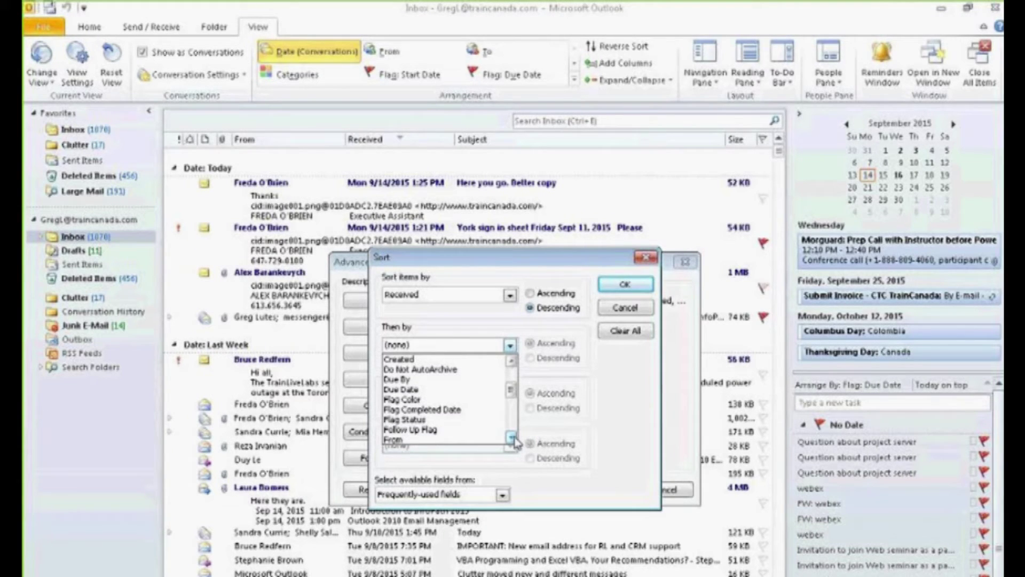
pyautogui.click(512, 438)
pyautogui.click(512, 438)
pyautogui.click(513, 439)
pyautogui.click(512, 439)
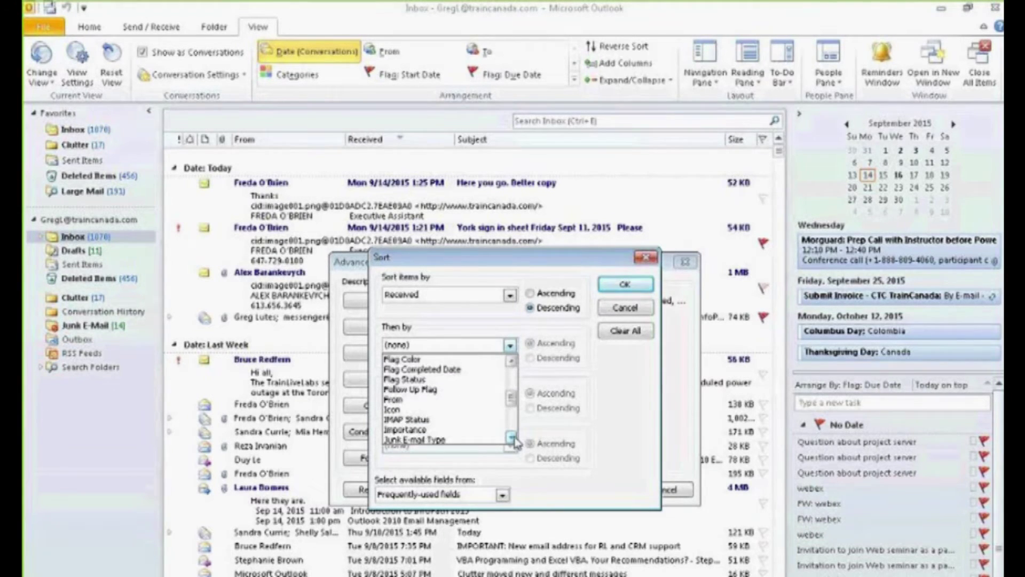
pyautogui.click(512, 439)
pyautogui.click(512, 439)
pyautogui.click(512, 439)
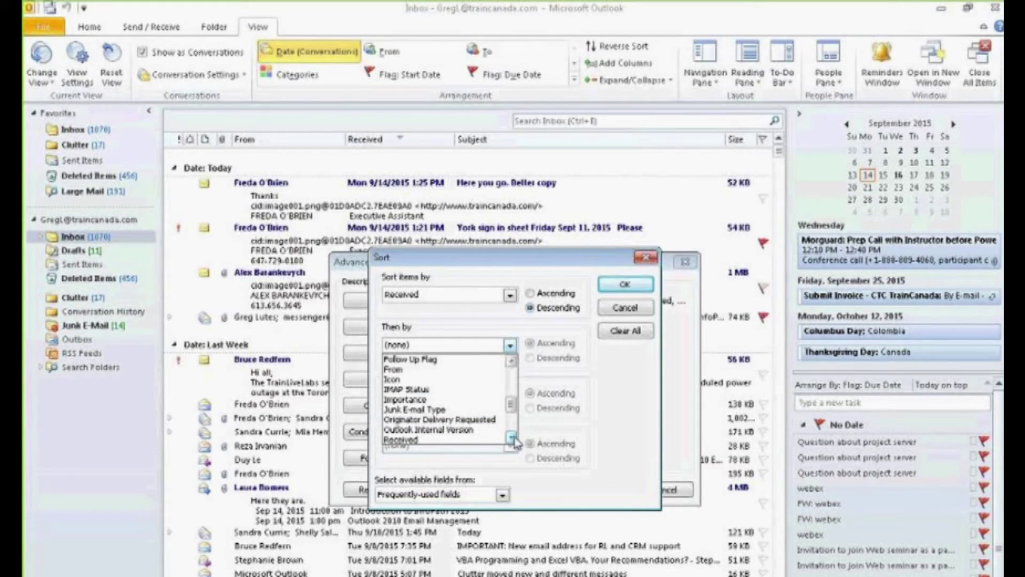
pyautogui.click(512, 439)
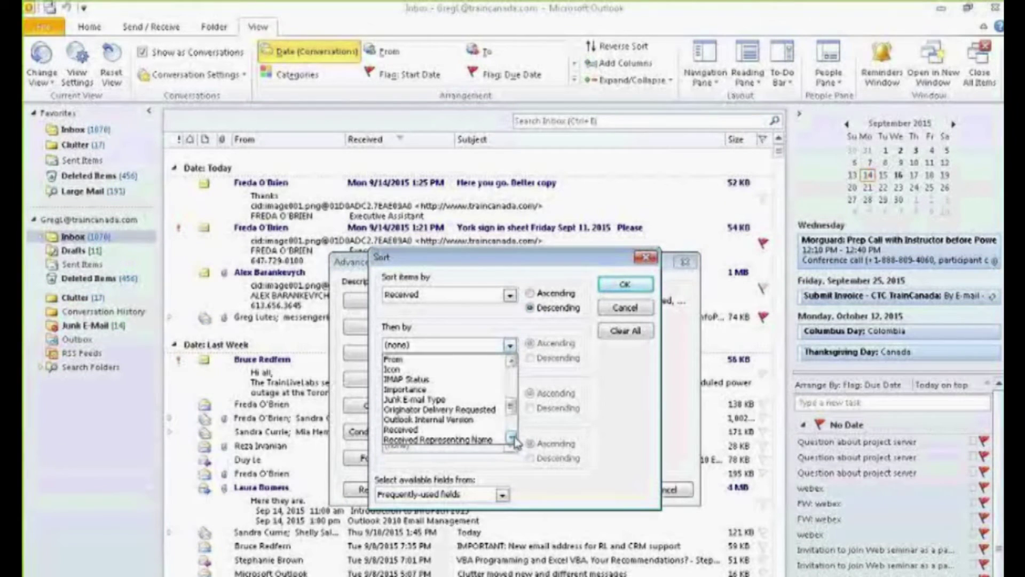
pyautogui.click(512, 439)
pyautogui.click(513, 439)
pyautogui.click(512, 439)
pyautogui.click(512, 439)
pyautogui.click(513, 439)
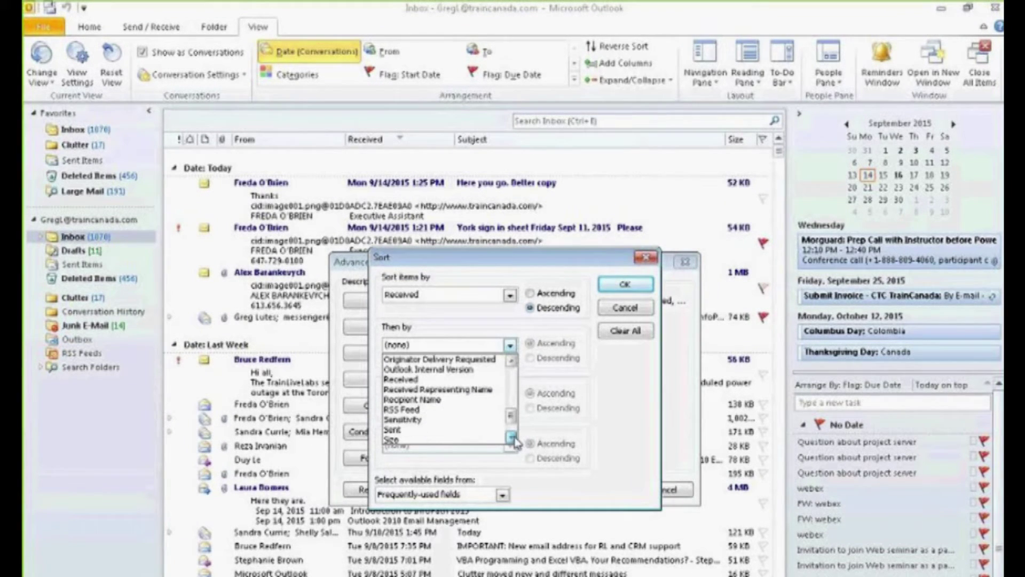
pyautogui.click(512, 439)
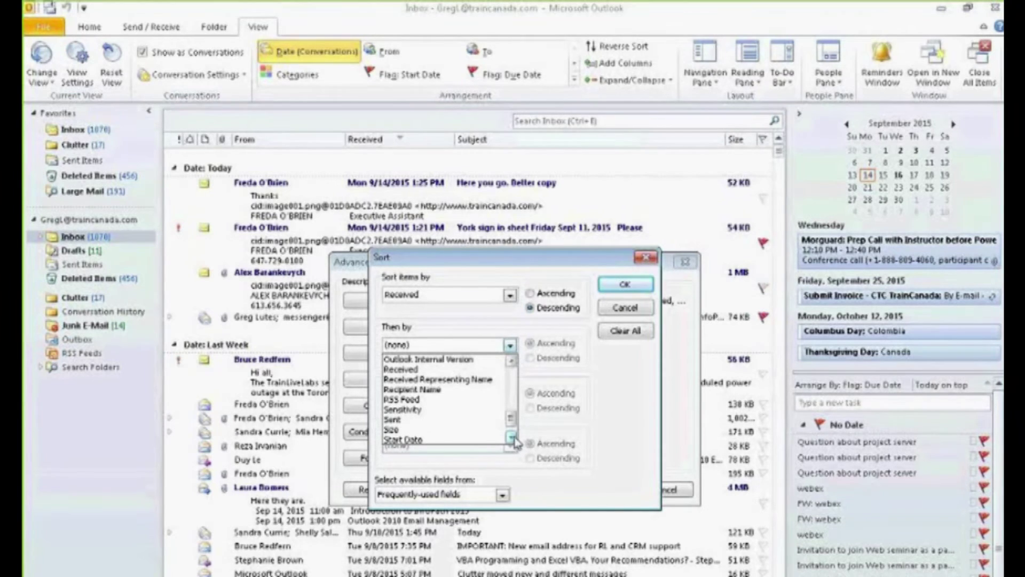
pyautogui.click(513, 439)
pyautogui.click(512, 439)
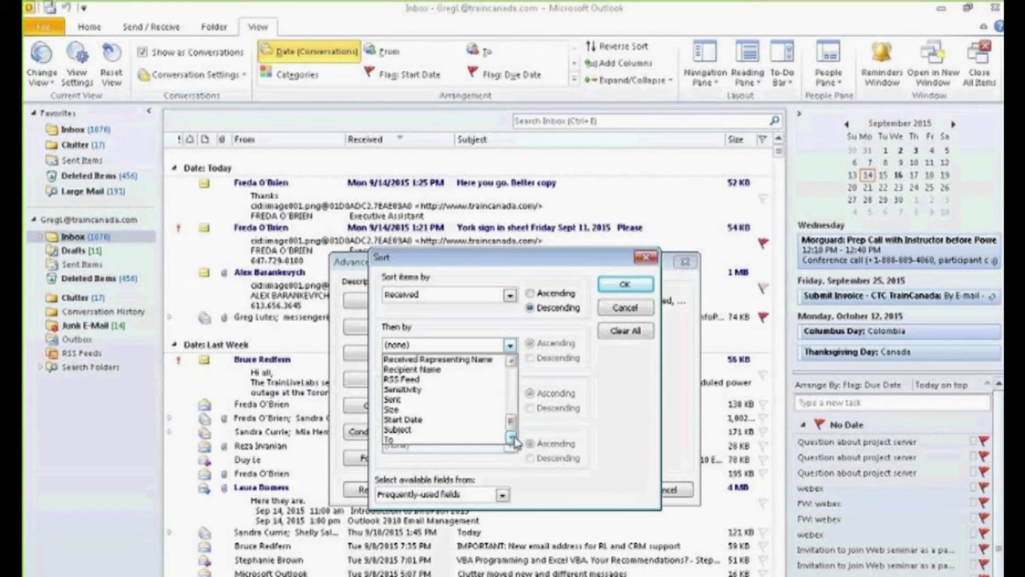
pyautogui.moveTo(511, 421); pyautogui.dragTo(511, 376)
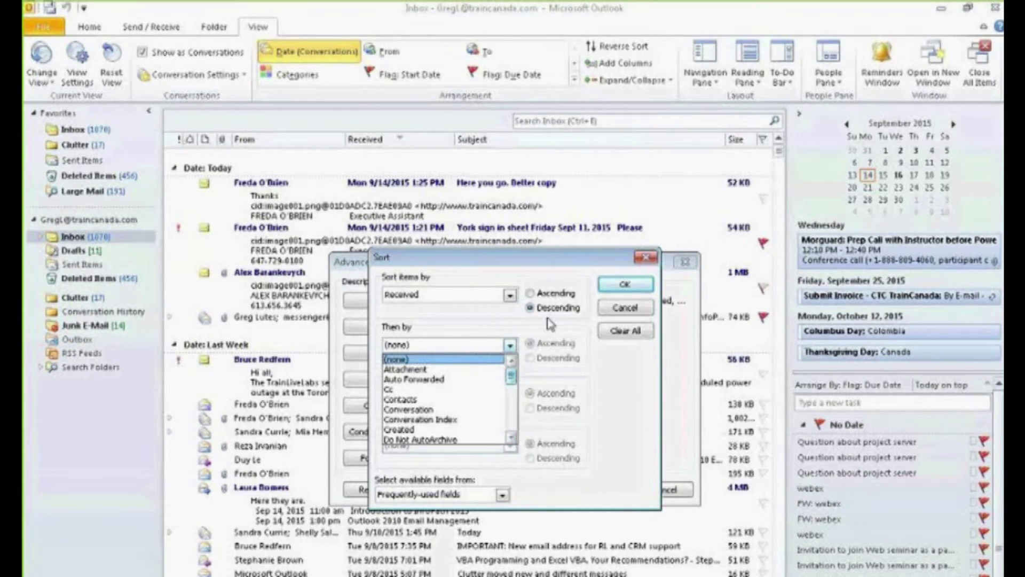
pyautogui.click(591, 316)
pyautogui.click(613, 311)
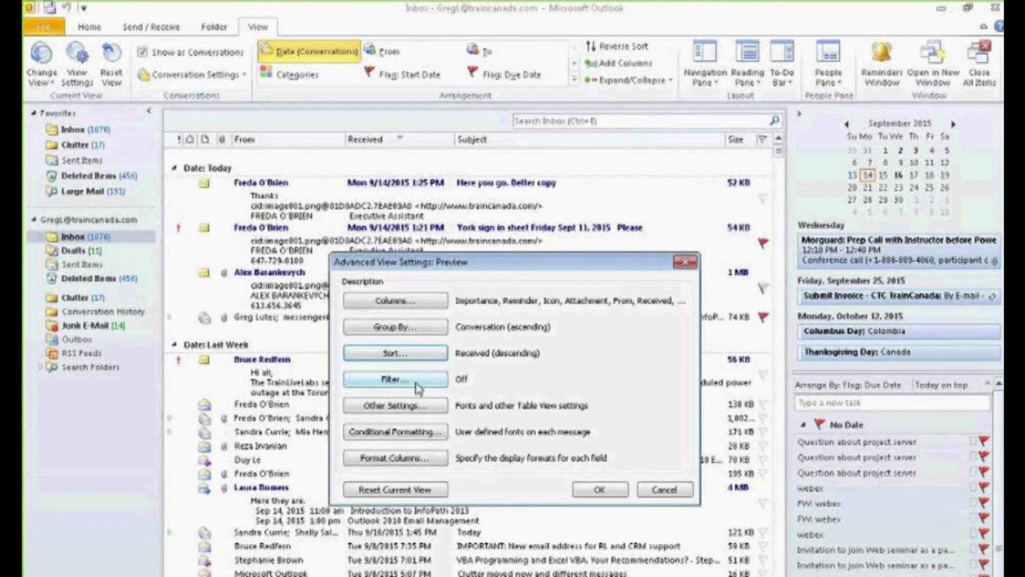
# Examine the view's message filter criteria and additional choices without applying any, and expand the mailbox's Search Folders
pyautogui.click(417, 380)
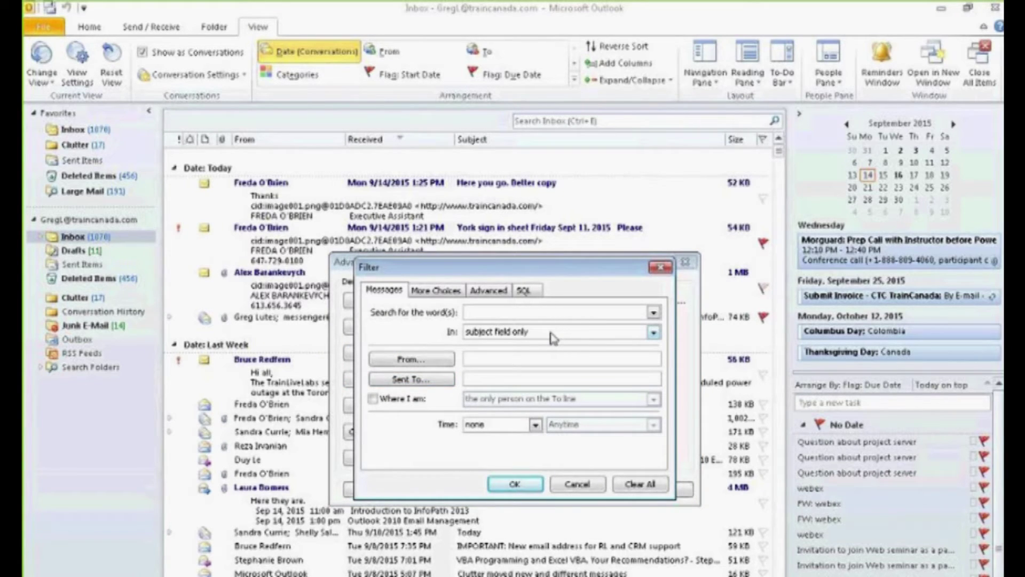
pyautogui.click(446, 302)
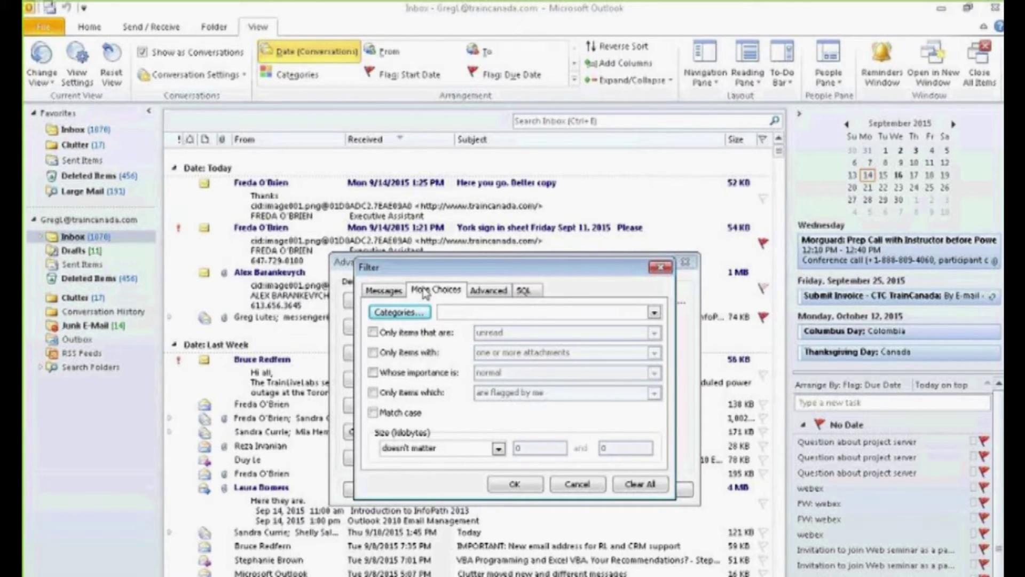
pyautogui.click(582, 488)
pyautogui.click(670, 489)
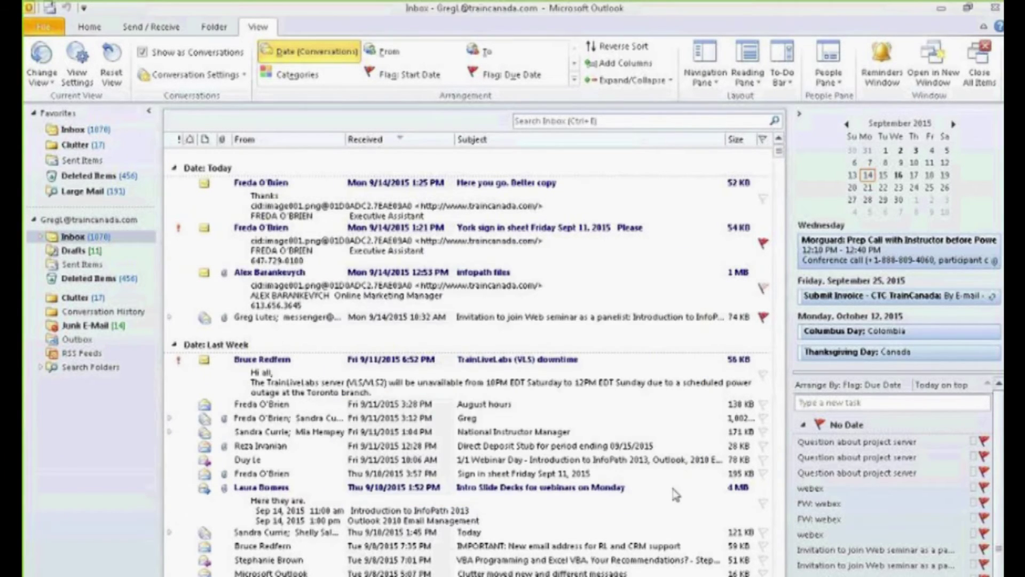
pyautogui.click(41, 367)
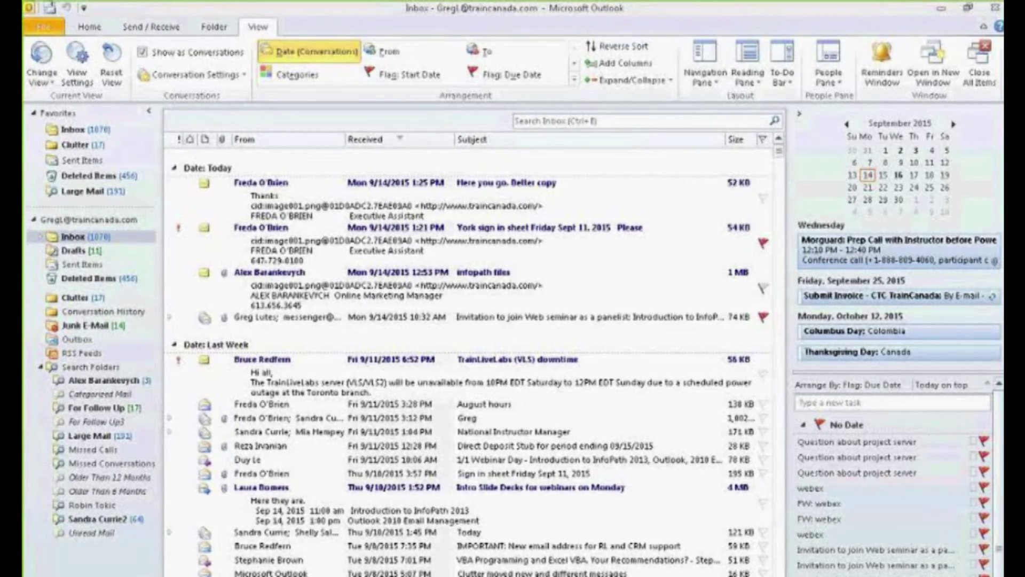
# Switch to the calendar and start a new appointment assigned to the Personal category
pyautogui.hotkey('ctrl', '2')
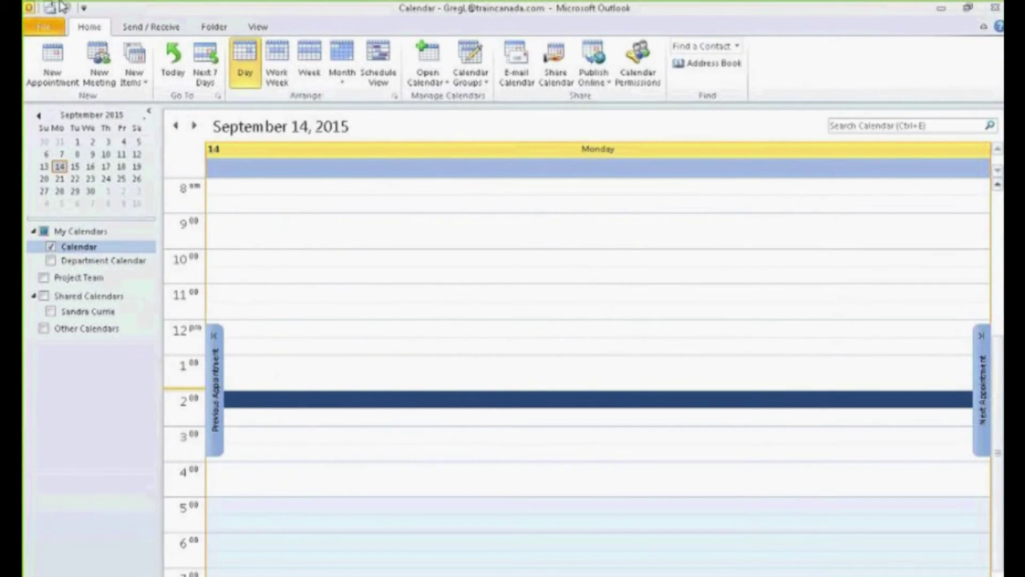
pyautogui.click(50, 69)
pyautogui.click(635, 161)
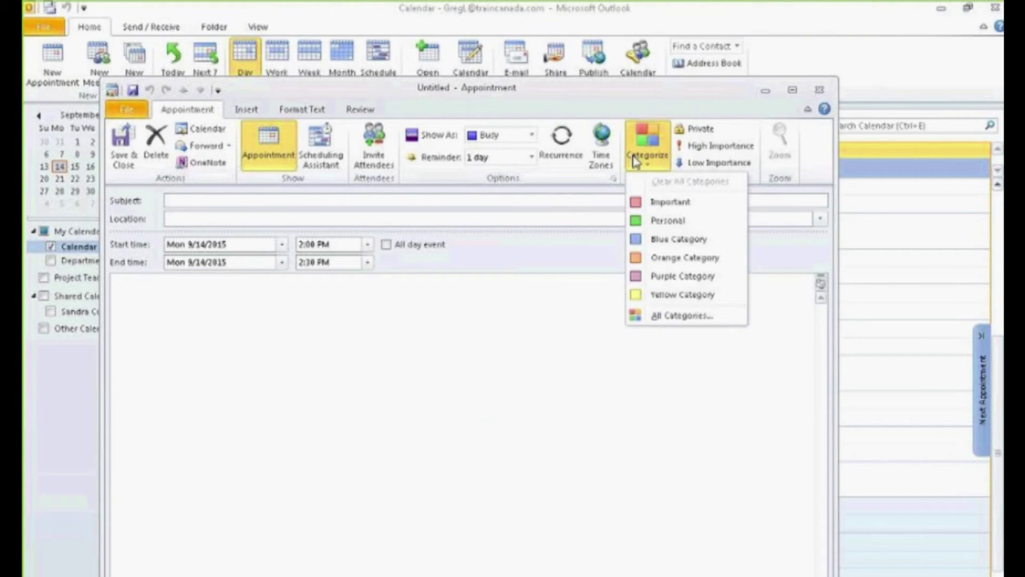
pyautogui.click(688, 221)
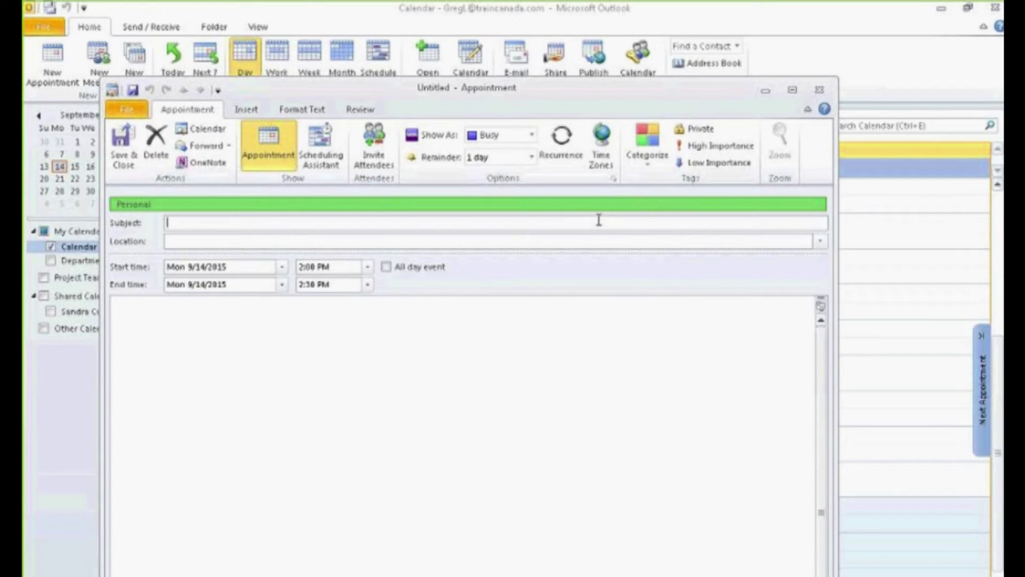
# Set the appointment's subject to Soccer Practice and its location to Mississauga Valley
pyautogui.write('Soccer Practice')
pyautogui.press('Tab')
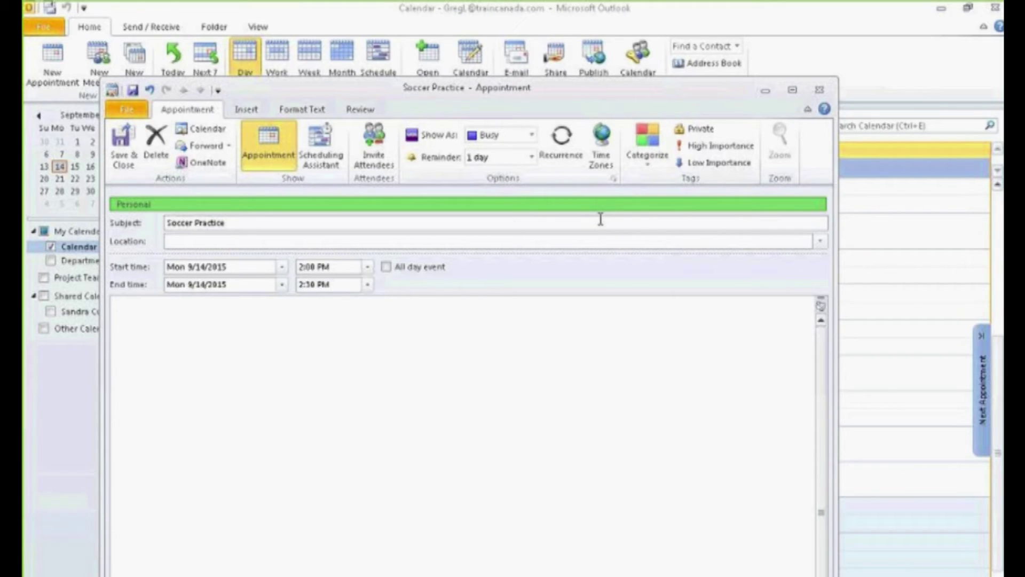
pyautogui.write('Mississauga Valley')
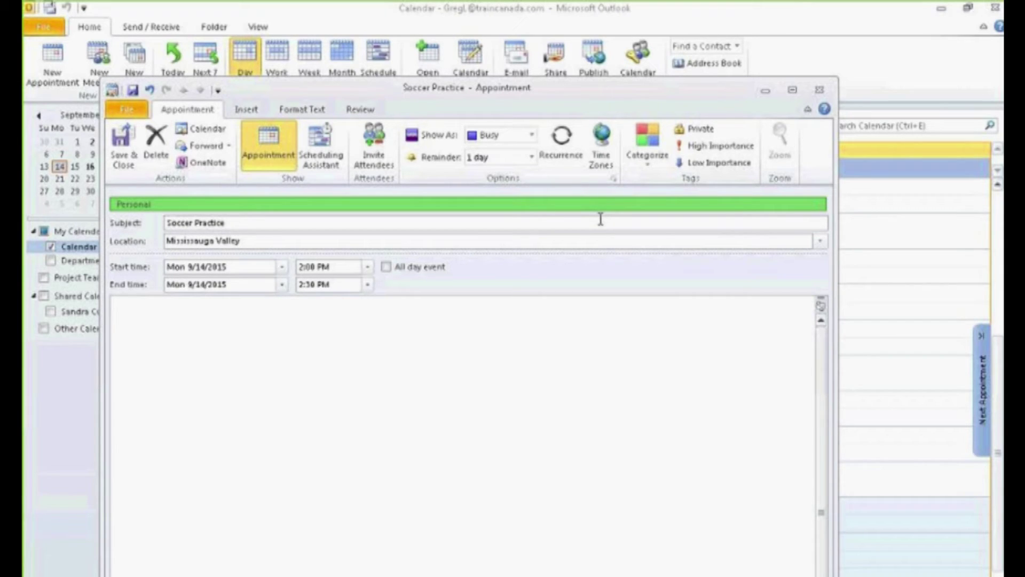
pyautogui.press('Tab')
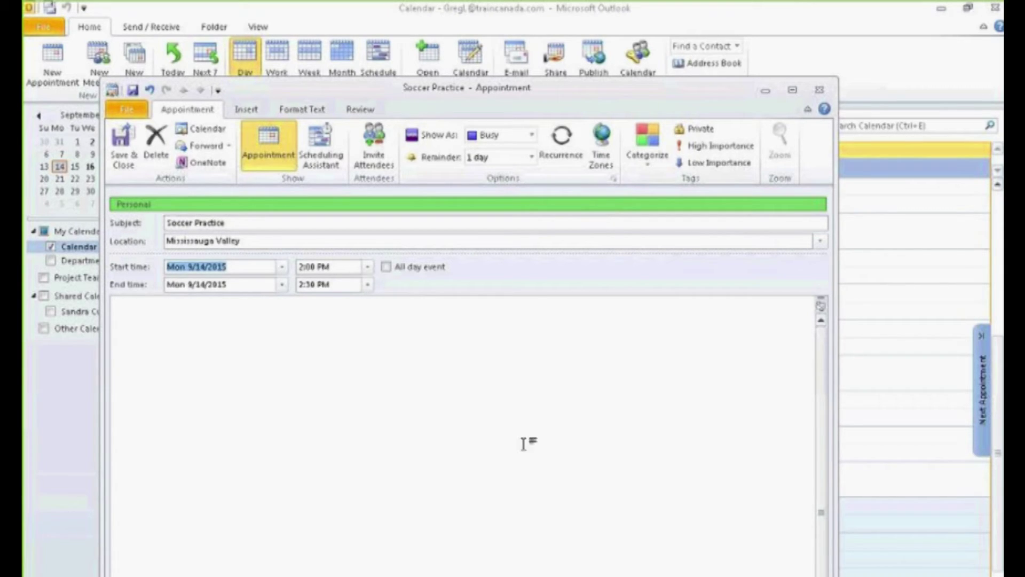
# Schedule the Soccer Practice appointment from 5:00 PM to 6:30 PM on Mon 9/14/2015
pyautogui.click(368, 366)
pyautogui.click(367, 266)
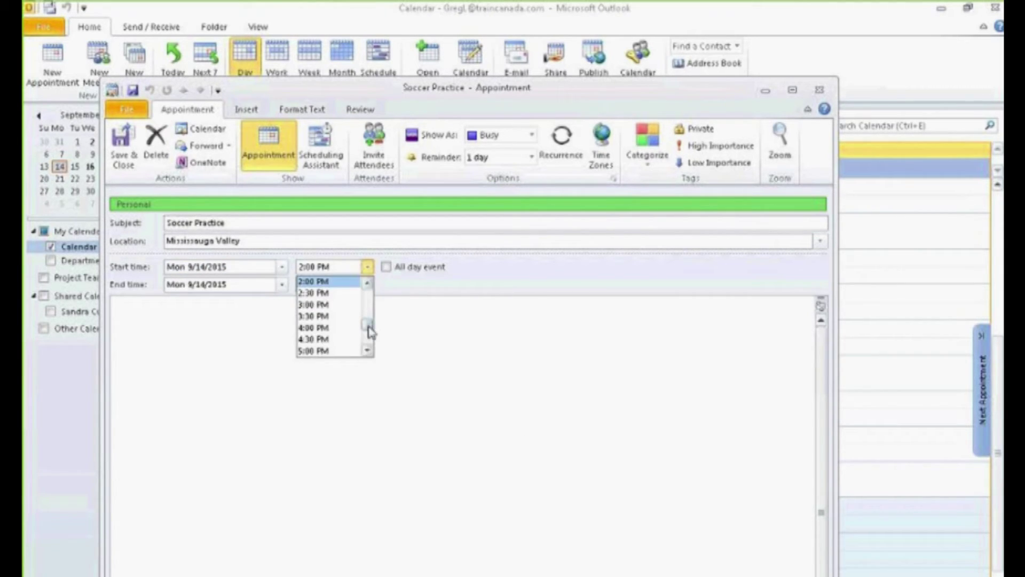
pyautogui.click(325, 348)
pyautogui.click(368, 284)
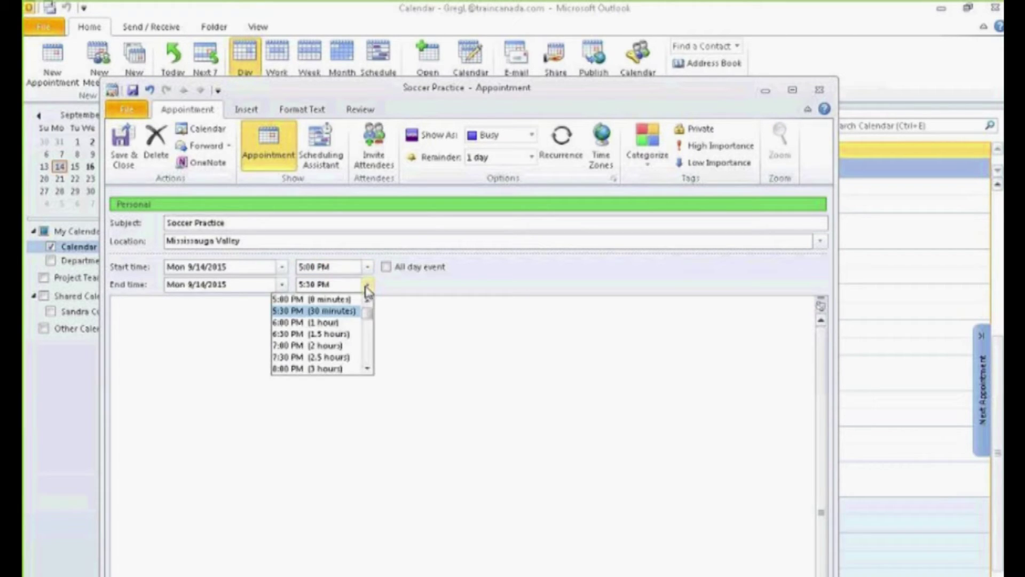
pyautogui.click(323, 335)
pyautogui.click(198, 319)
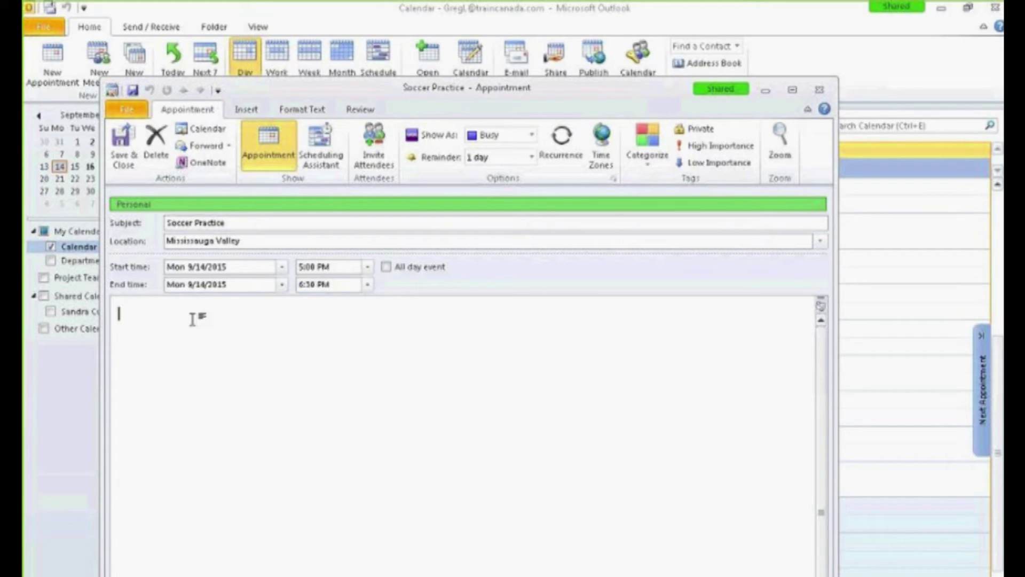
# Save and close the Soccer Practice appointment and dismiss its reminder
pyautogui.click(121, 160)
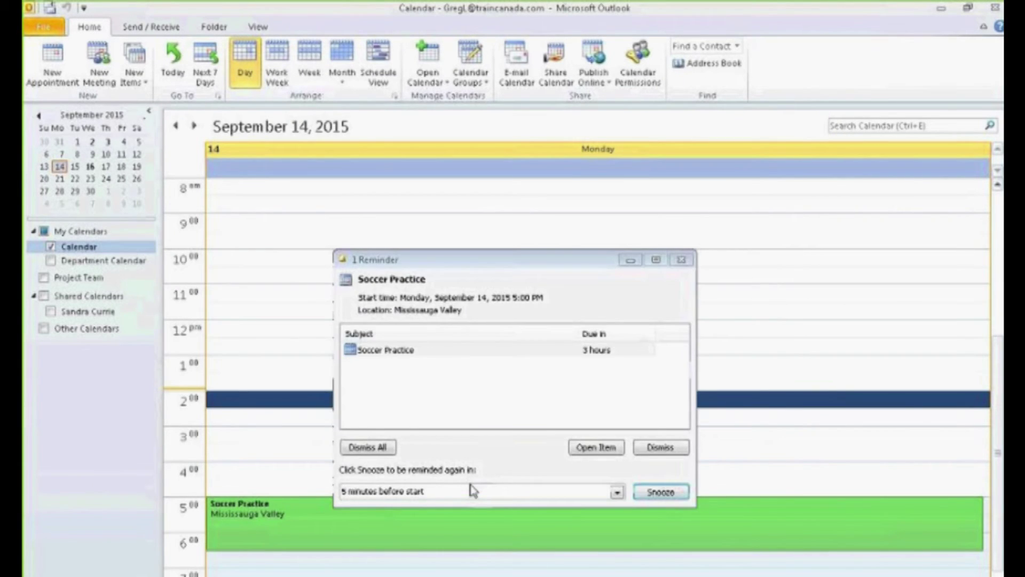
pyautogui.click(666, 451)
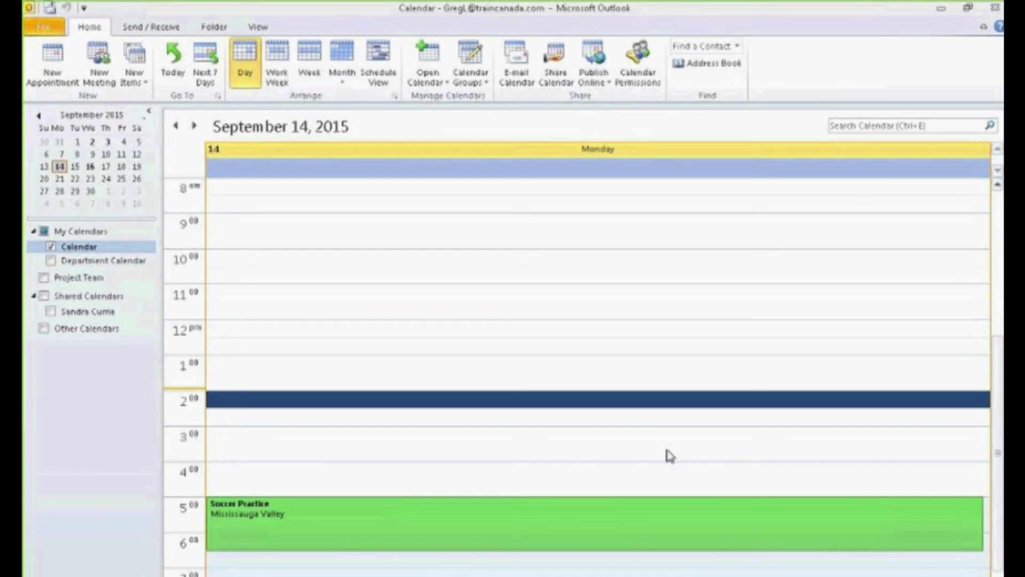
# Look over the calendar's folder commands and its available background colors without applying any
pyautogui.click(214, 31)
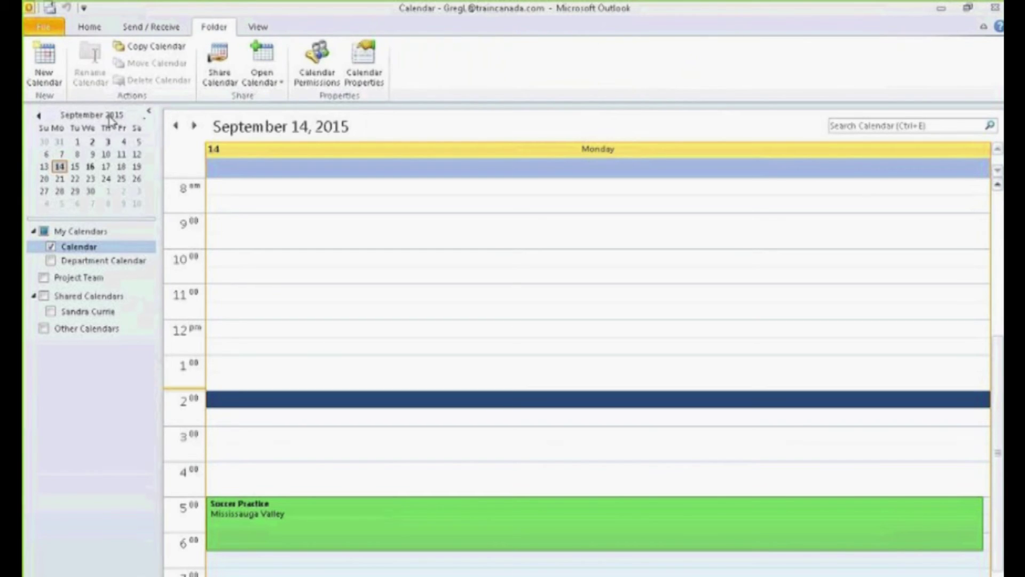
pyautogui.click(303, 280)
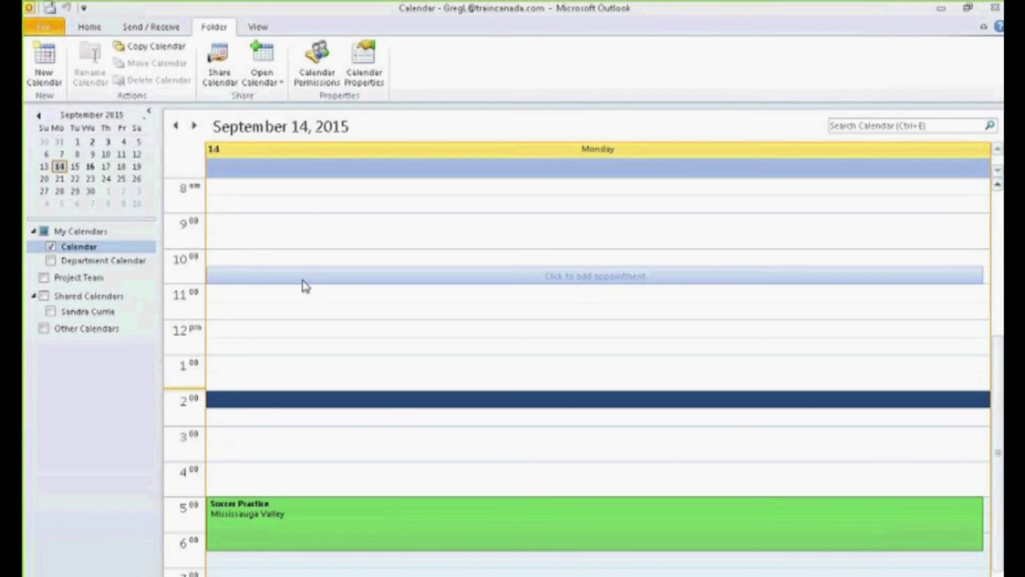
pyautogui.click(241, 33)
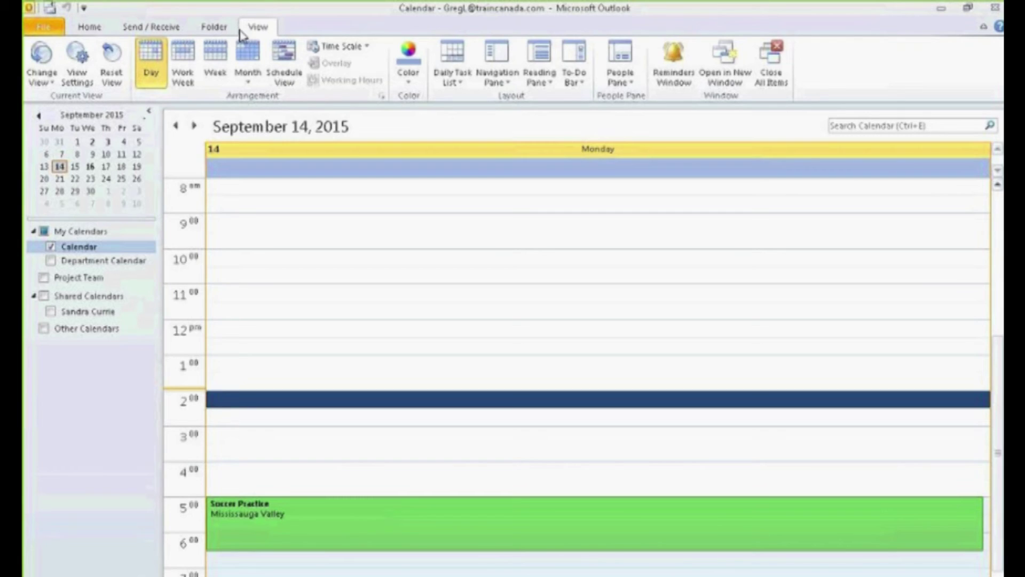
pyautogui.click(411, 79)
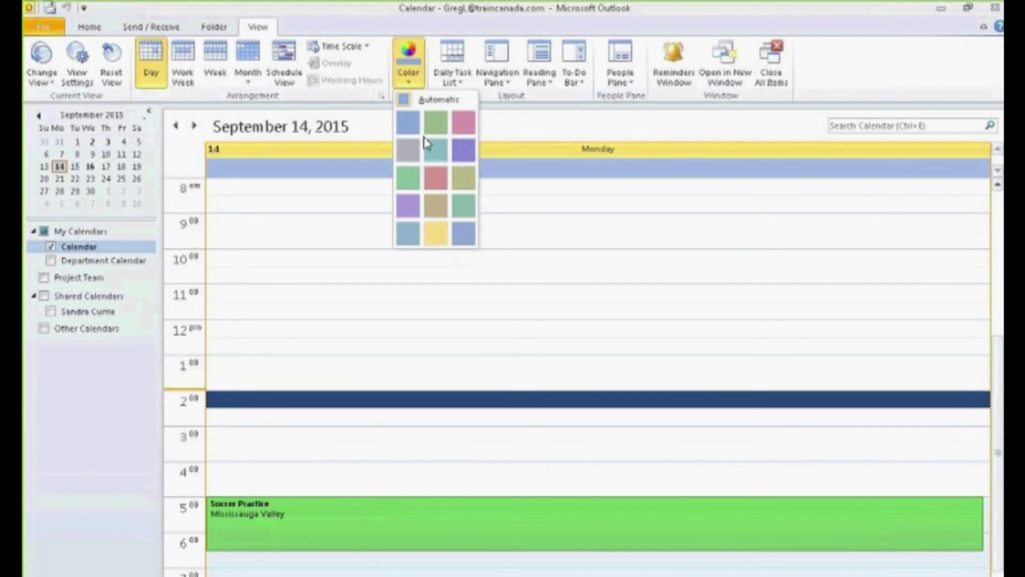
pyautogui.click(887, 93)
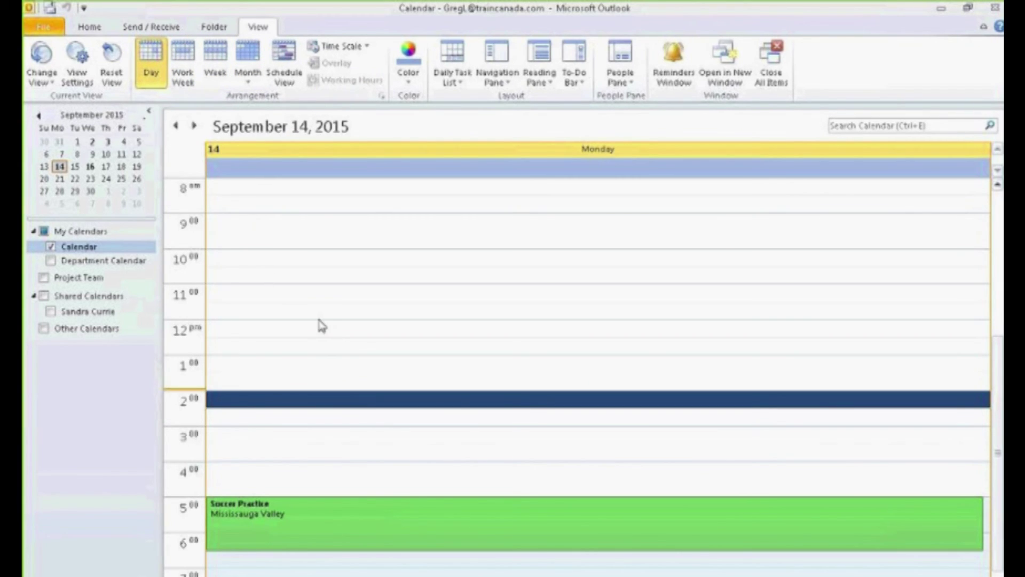
# Change the calendar to the Active view and look over its arrangement options without altering the grouping
pyautogui.click(39, 83)
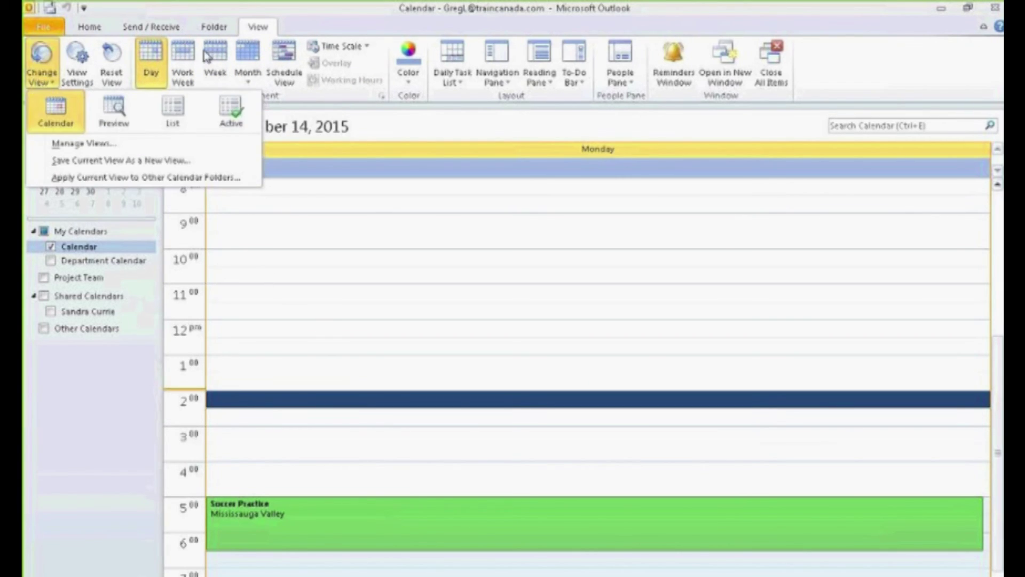
pyautogui.click(231, 117)
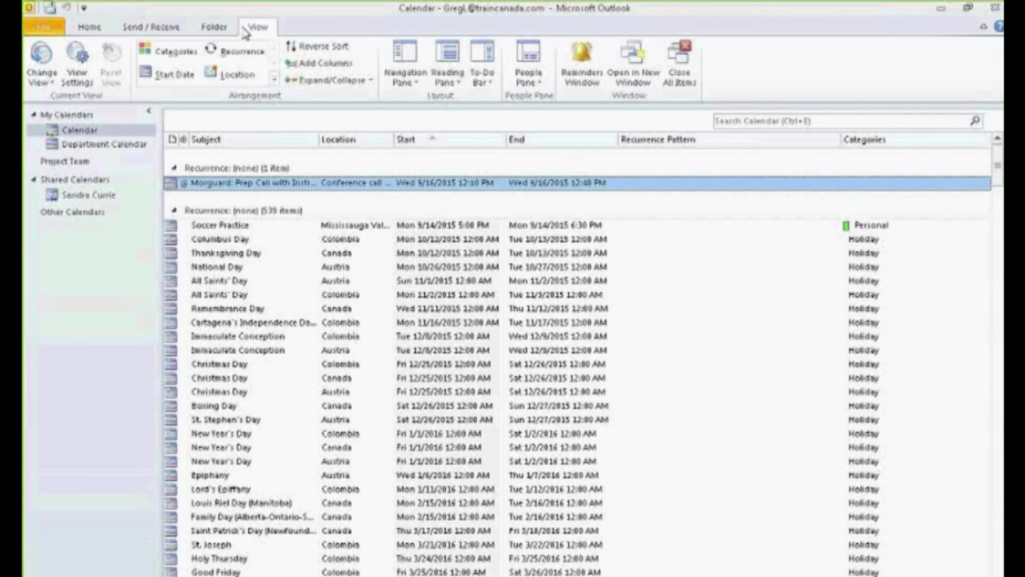
pyautogui.click(275, 79)
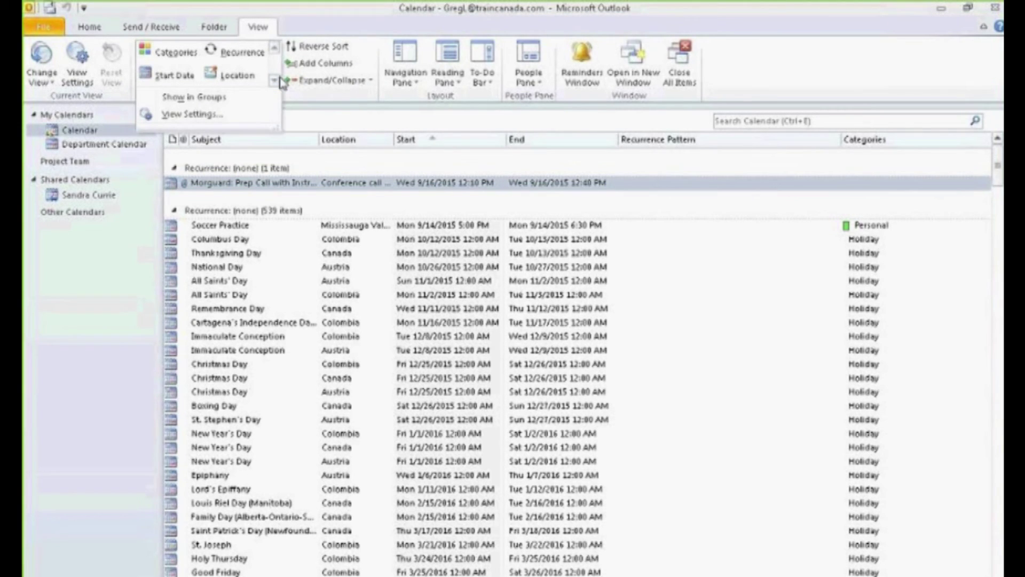
pyautogui.click(331, 22)
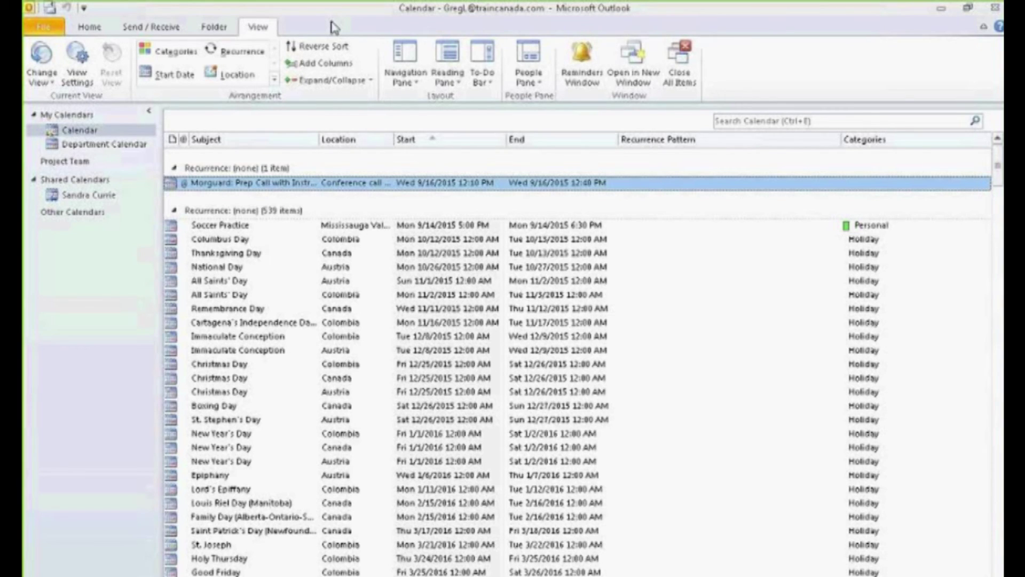
pyautogui.click(85, 30)
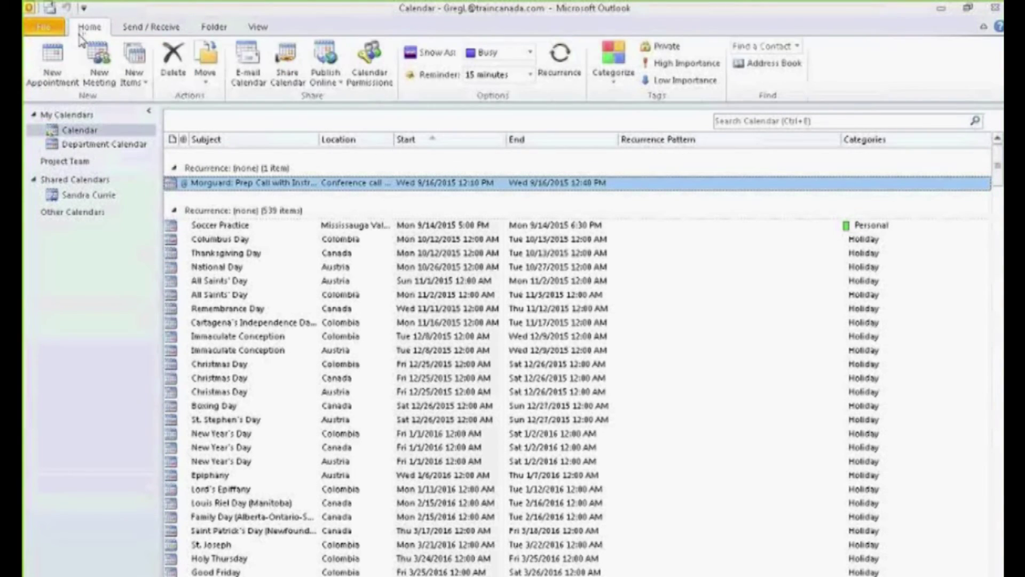